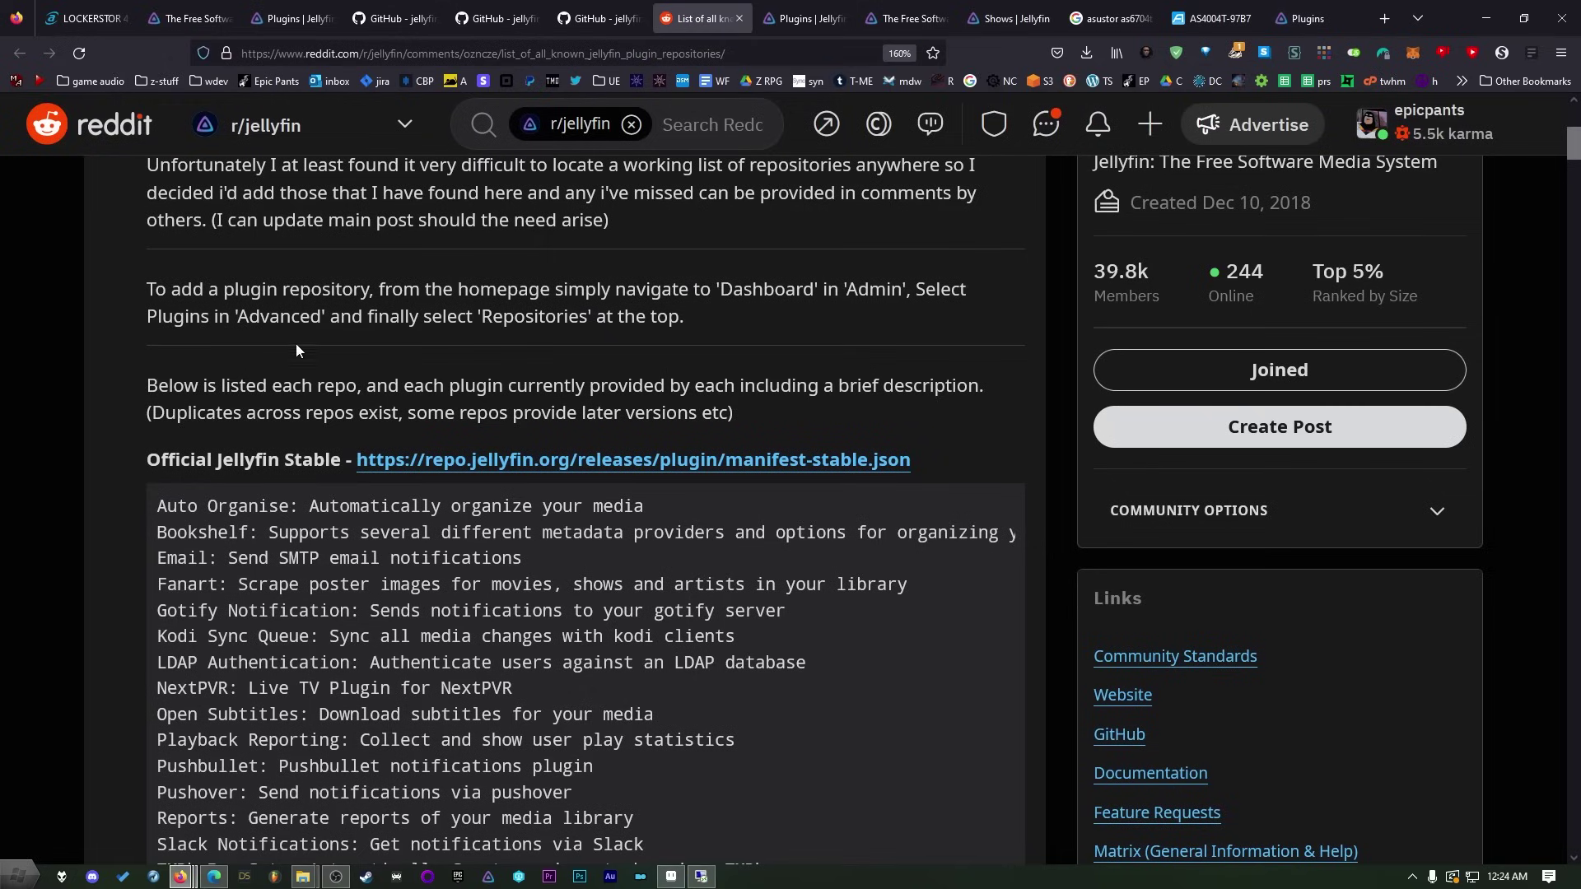
Copy the Crobibero manifest URL from the Reddit repository list and enter it as the new Jellyfin repository's URL
{"action": "scroll", "coordinate": [185, 432], "scroll_direction": "down", "scroll_amount": 3}
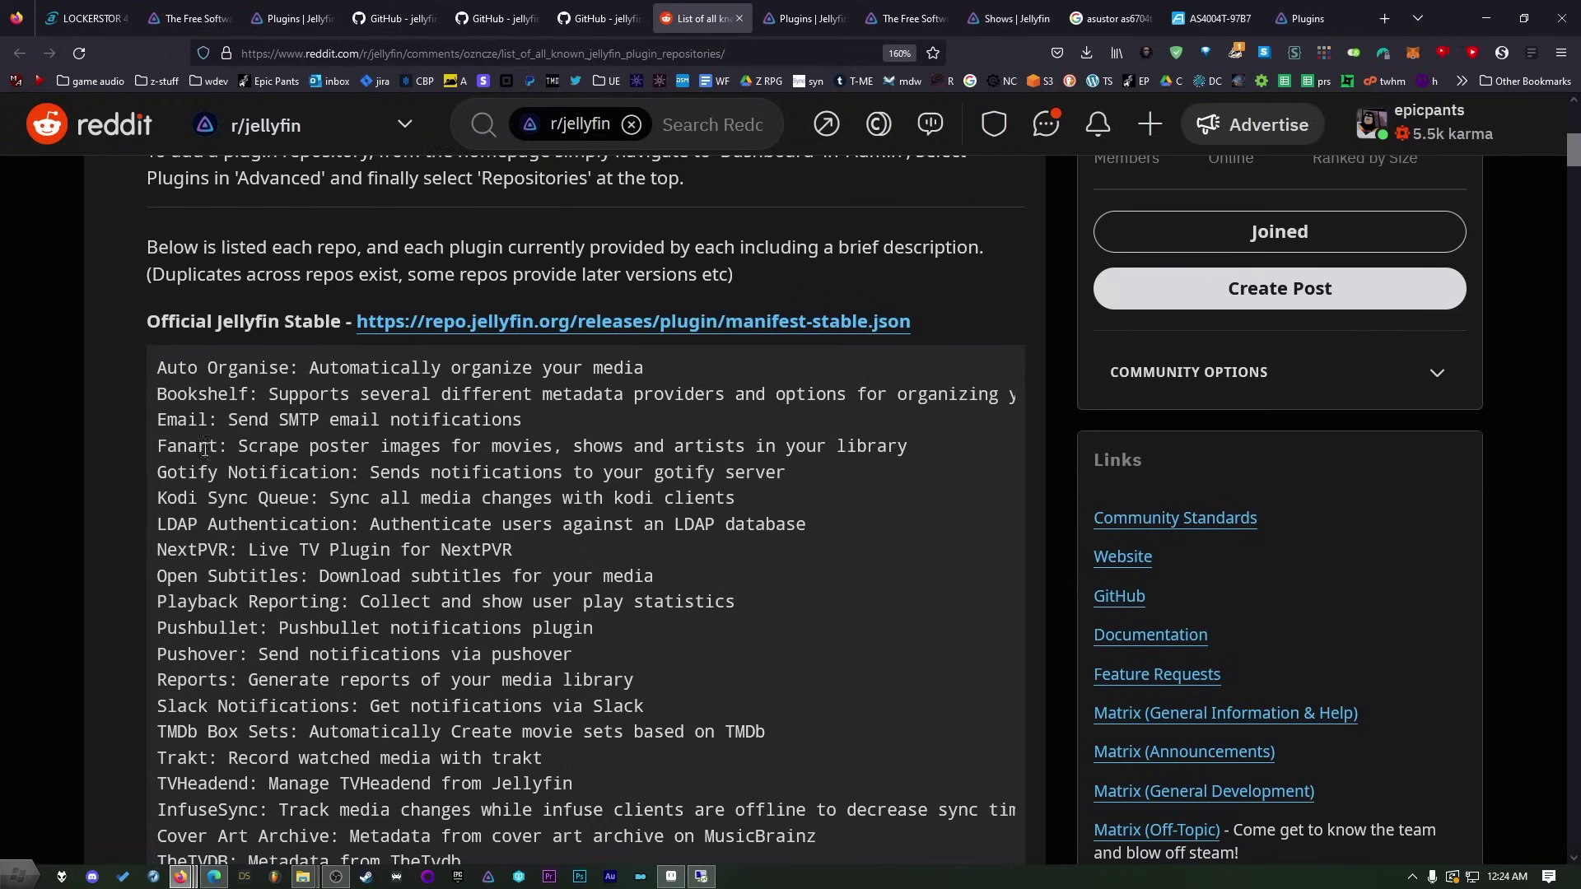
{"action": "scroll", "coordinate": [184, 432], "scroll_direction": "down", "scroll_amount": 6}
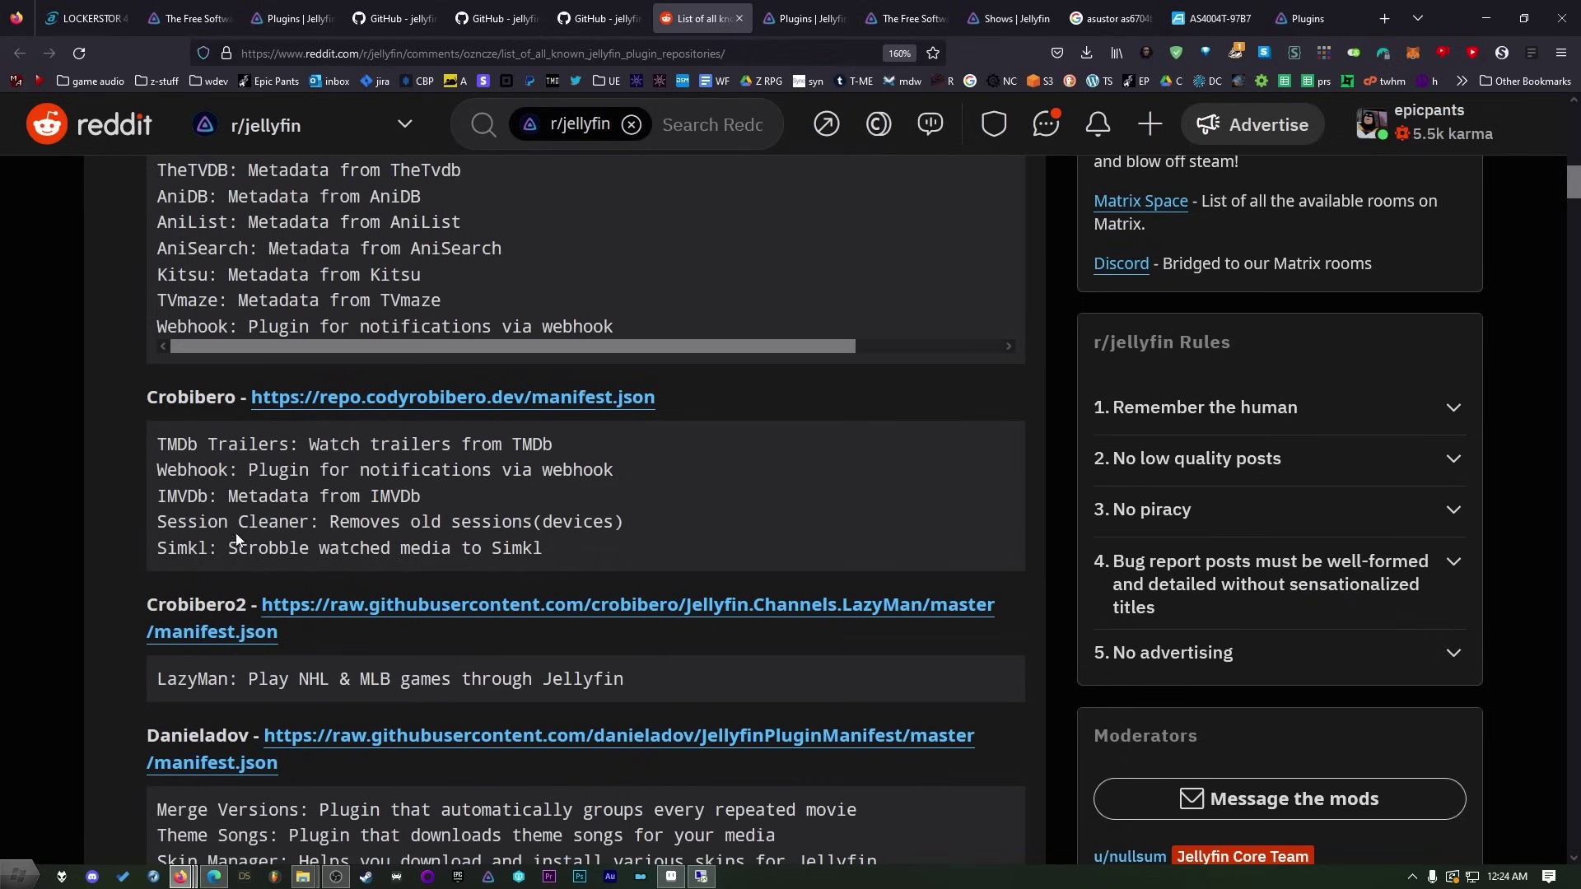
{"action": "left_click_drag", "start_coordinate": [648, 409], "coordinate": [254, 412]}
{"action": "key", "text": "ctrl+c"}
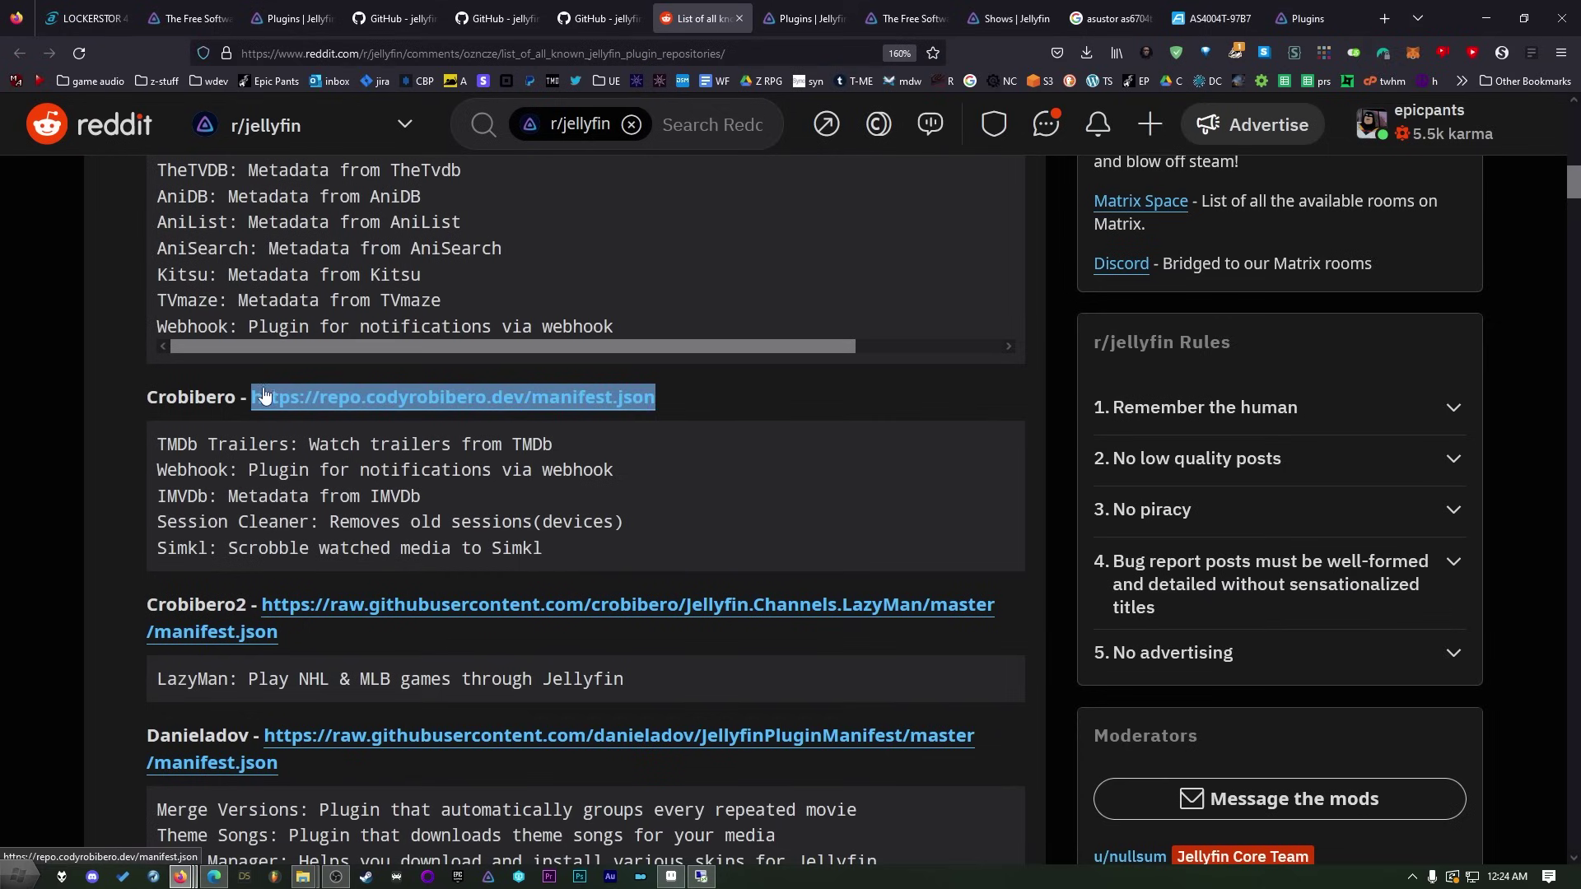
{"action": "left_click", "coordinate": [1299, 8]}
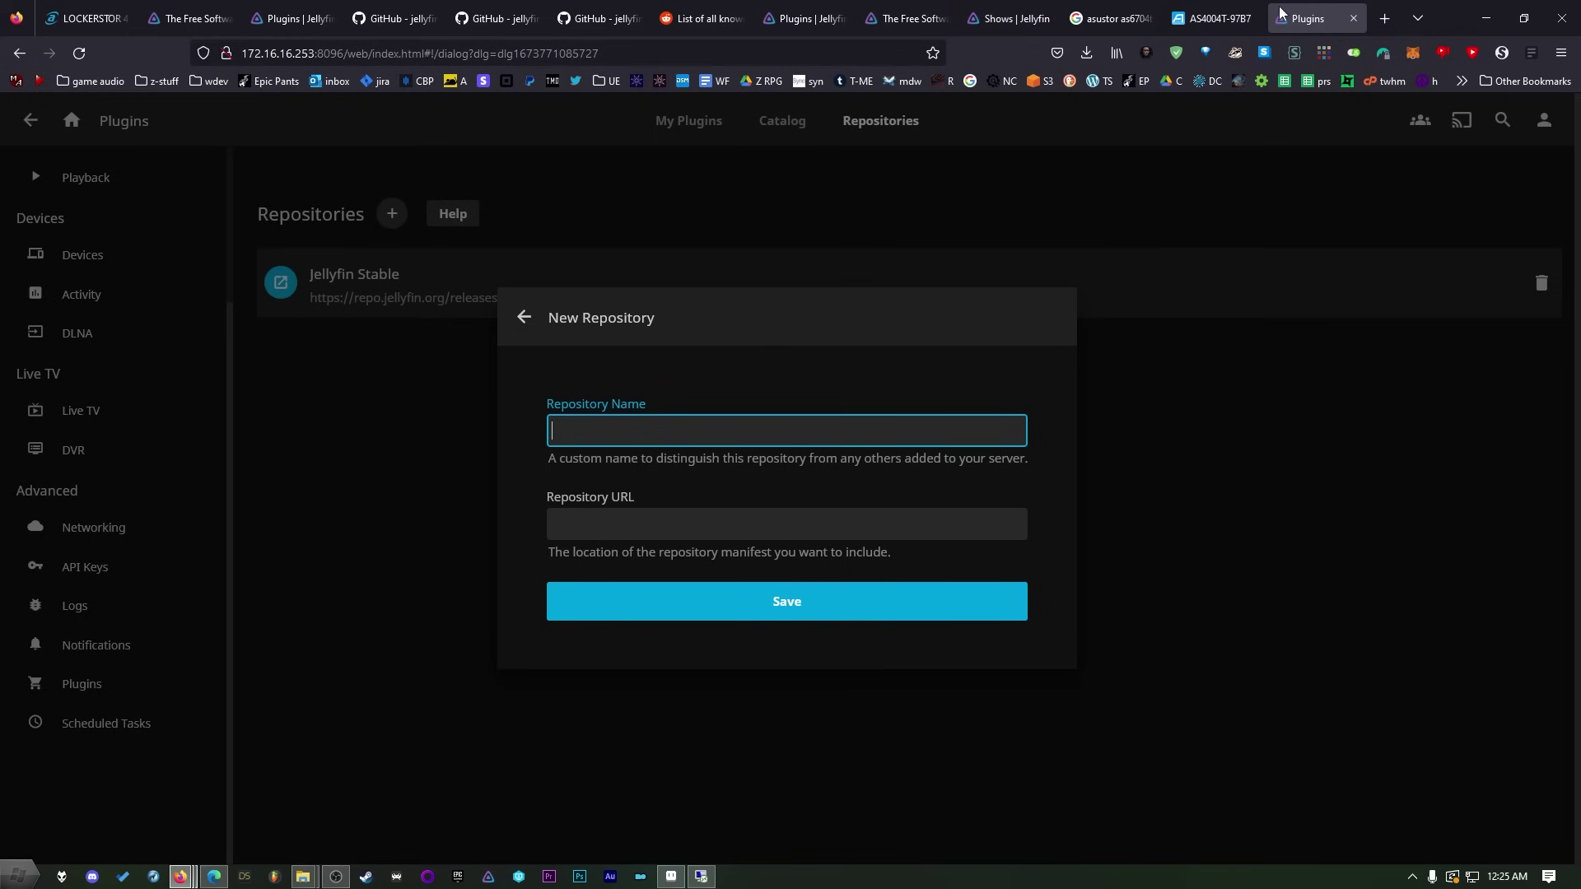
{"action": "key", "text": "ctrl+v"}
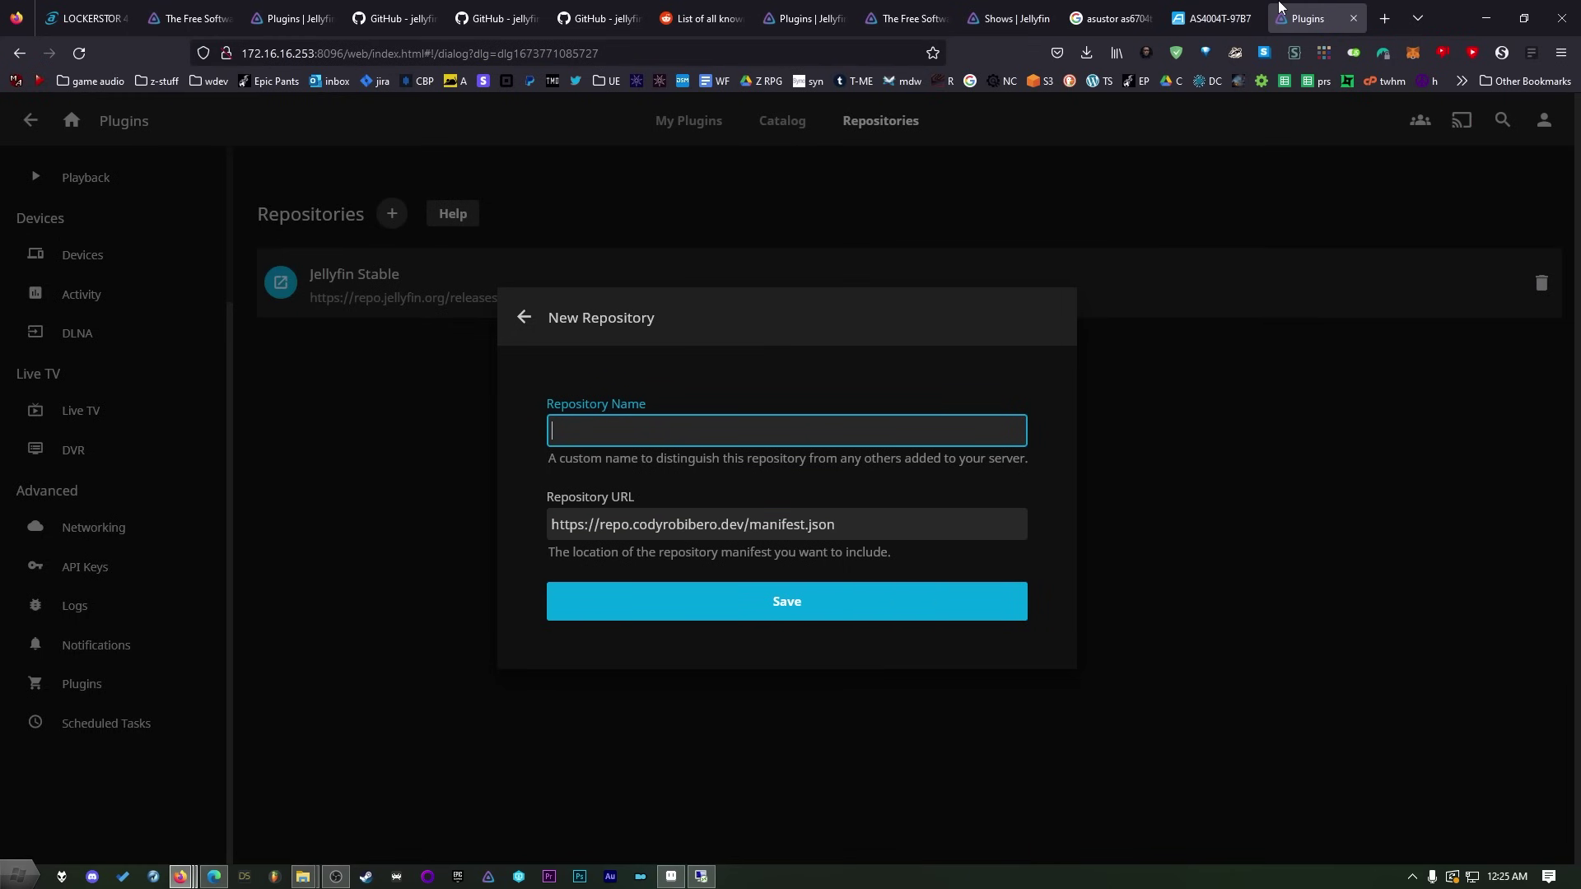
Name the new repository Crobibero, copying the name from the Reddit list, and save it
{"action": "left_click", "coordinate": [702, 18]}
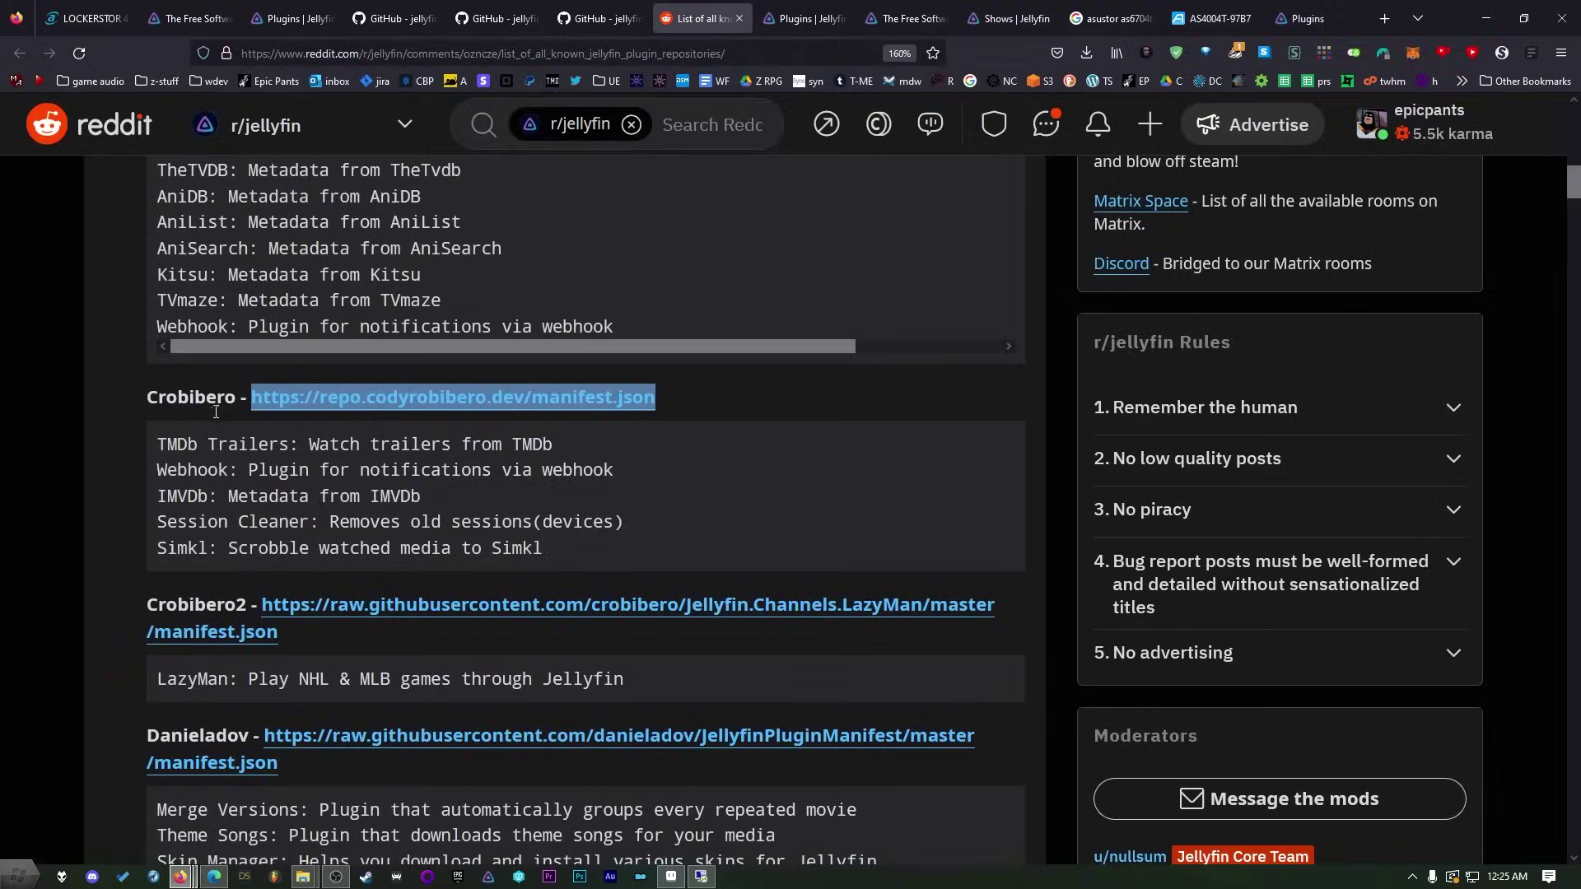
{"action": "double_click", "coordinate": [191, 397]}
{"action": "key", "text": "ctrl+c"}
{"action": "key", "text": "ctrl+9"}
{"action": "key", "text": "ctrl+v"}
{"action": "left_click", "coordinate": [779, 604]}
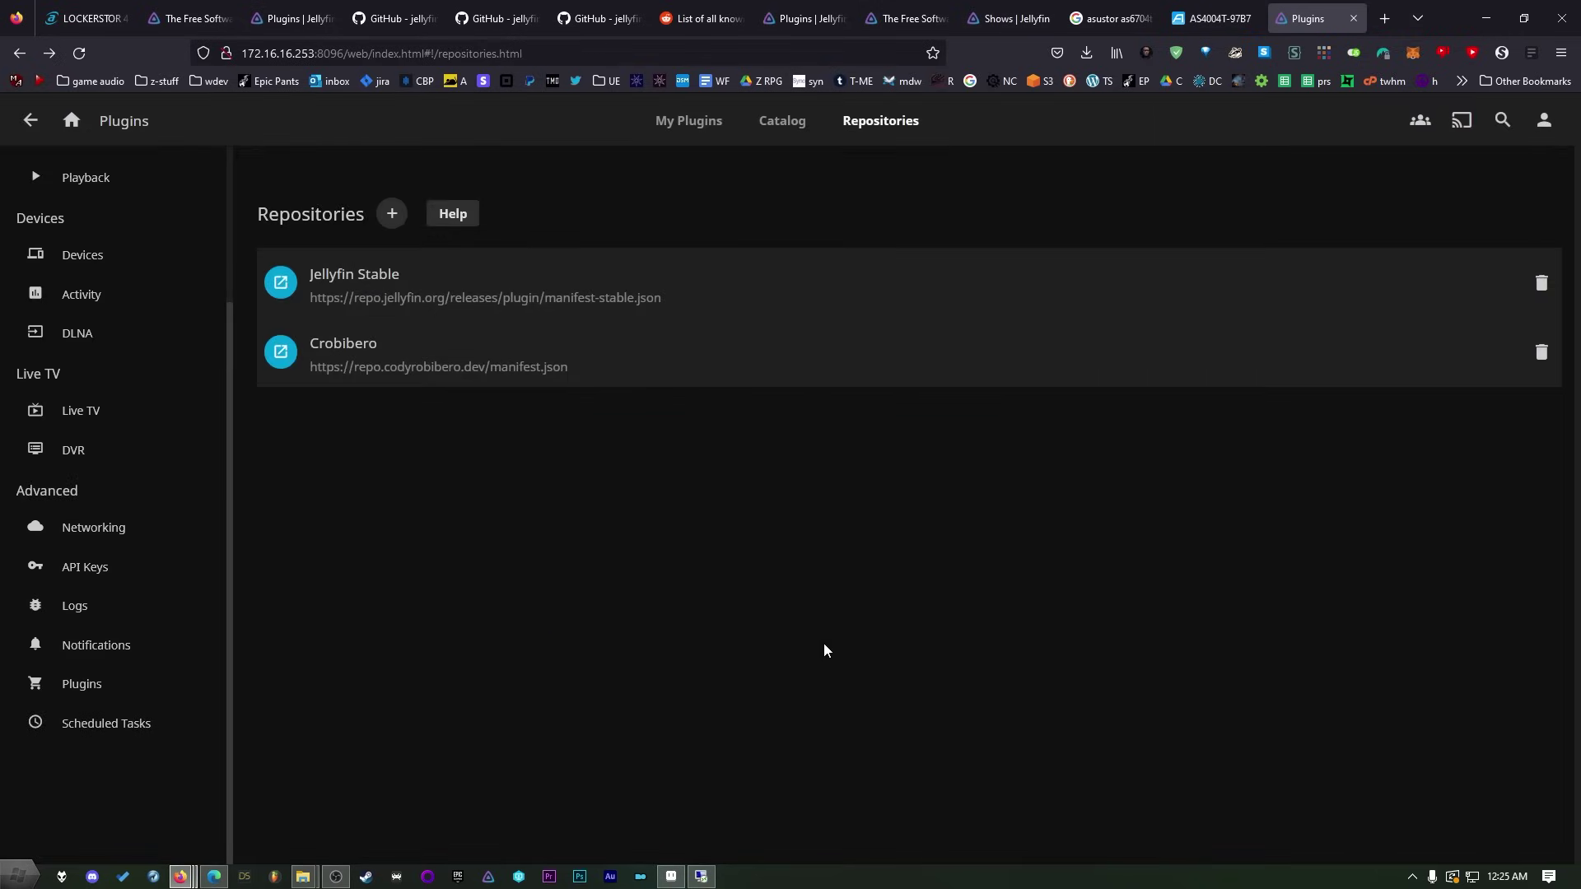
Open the Jellyfin plugin catalog, and toggle the Jellyfin app's running state in the NAS's App Central
{"action": "left_click", "coordinate": [776, 124]}
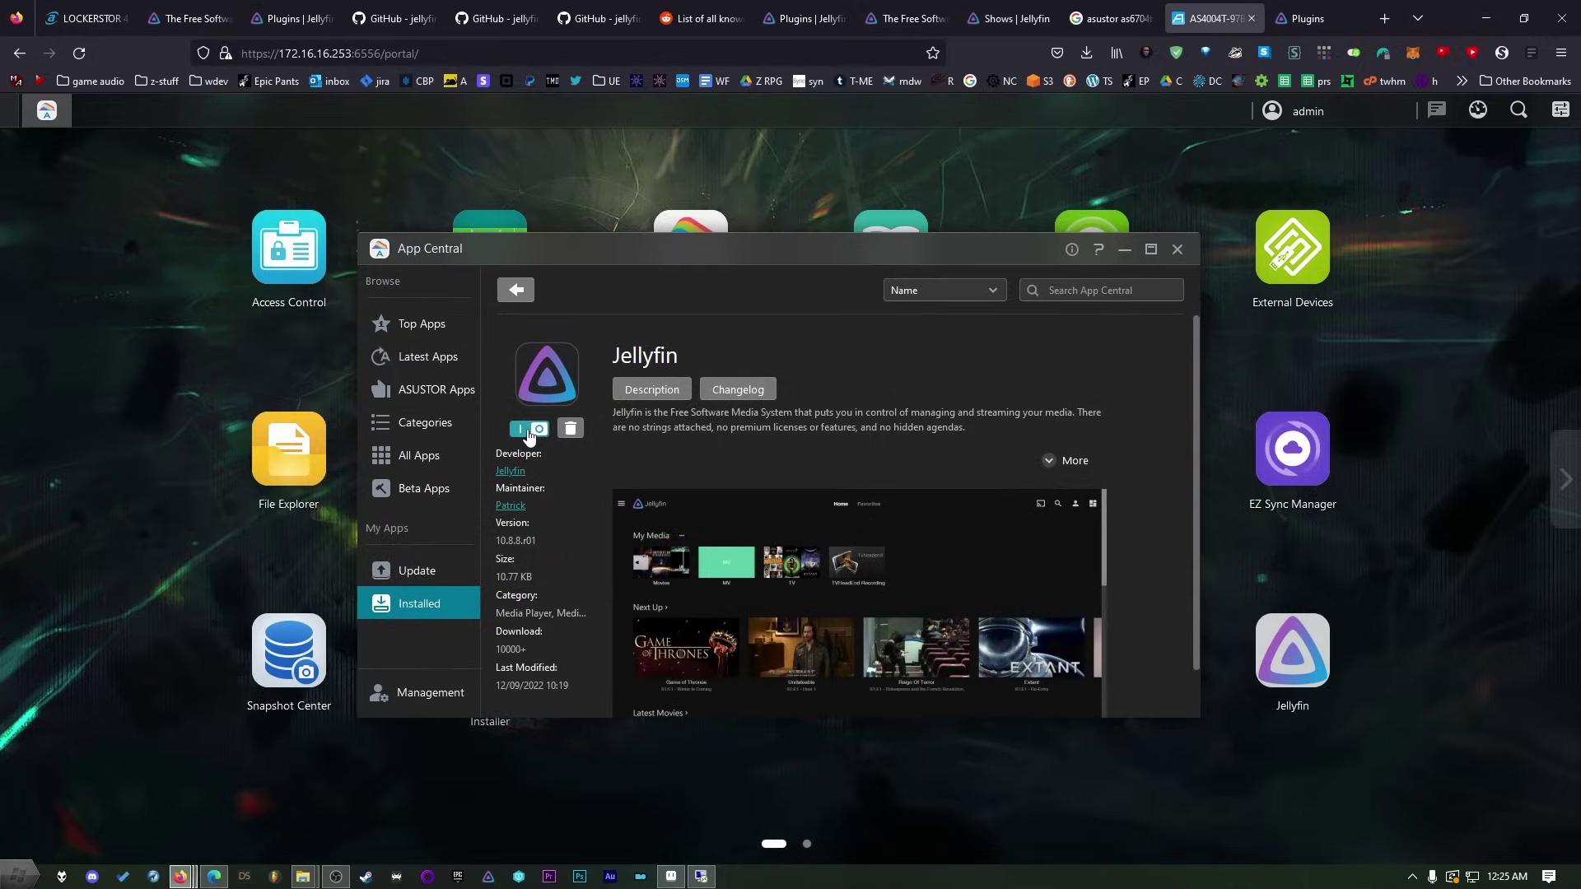
{"action": "left_click", "coordinate": [527, 429]}
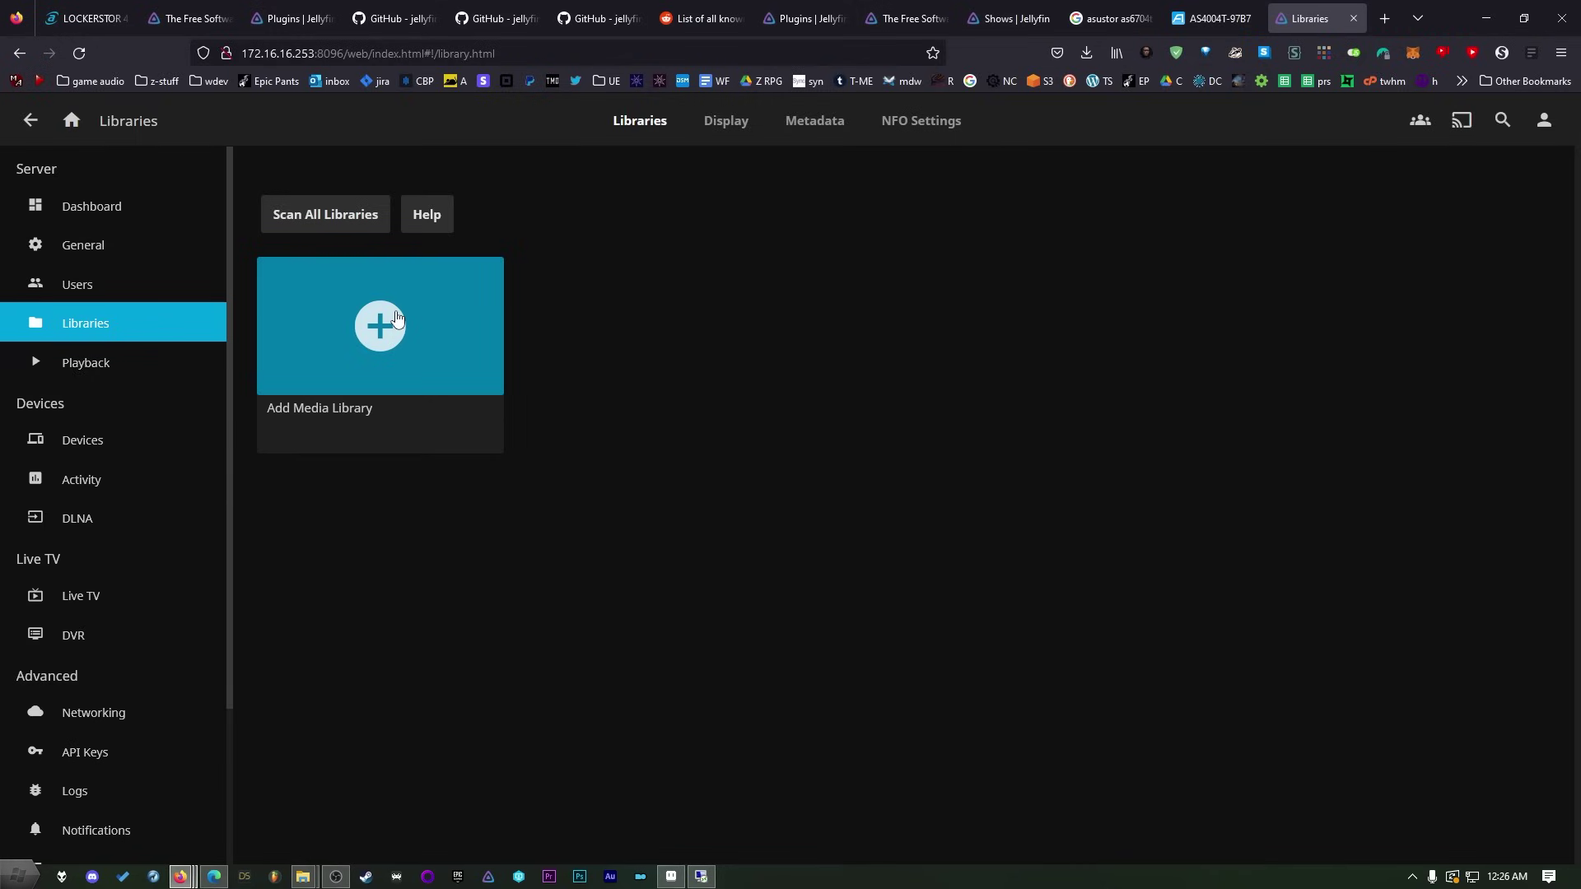
Start a new media library with content type Movies and display name Anime Movies
{"action": "left_click", "coordinate": [396, 317]}
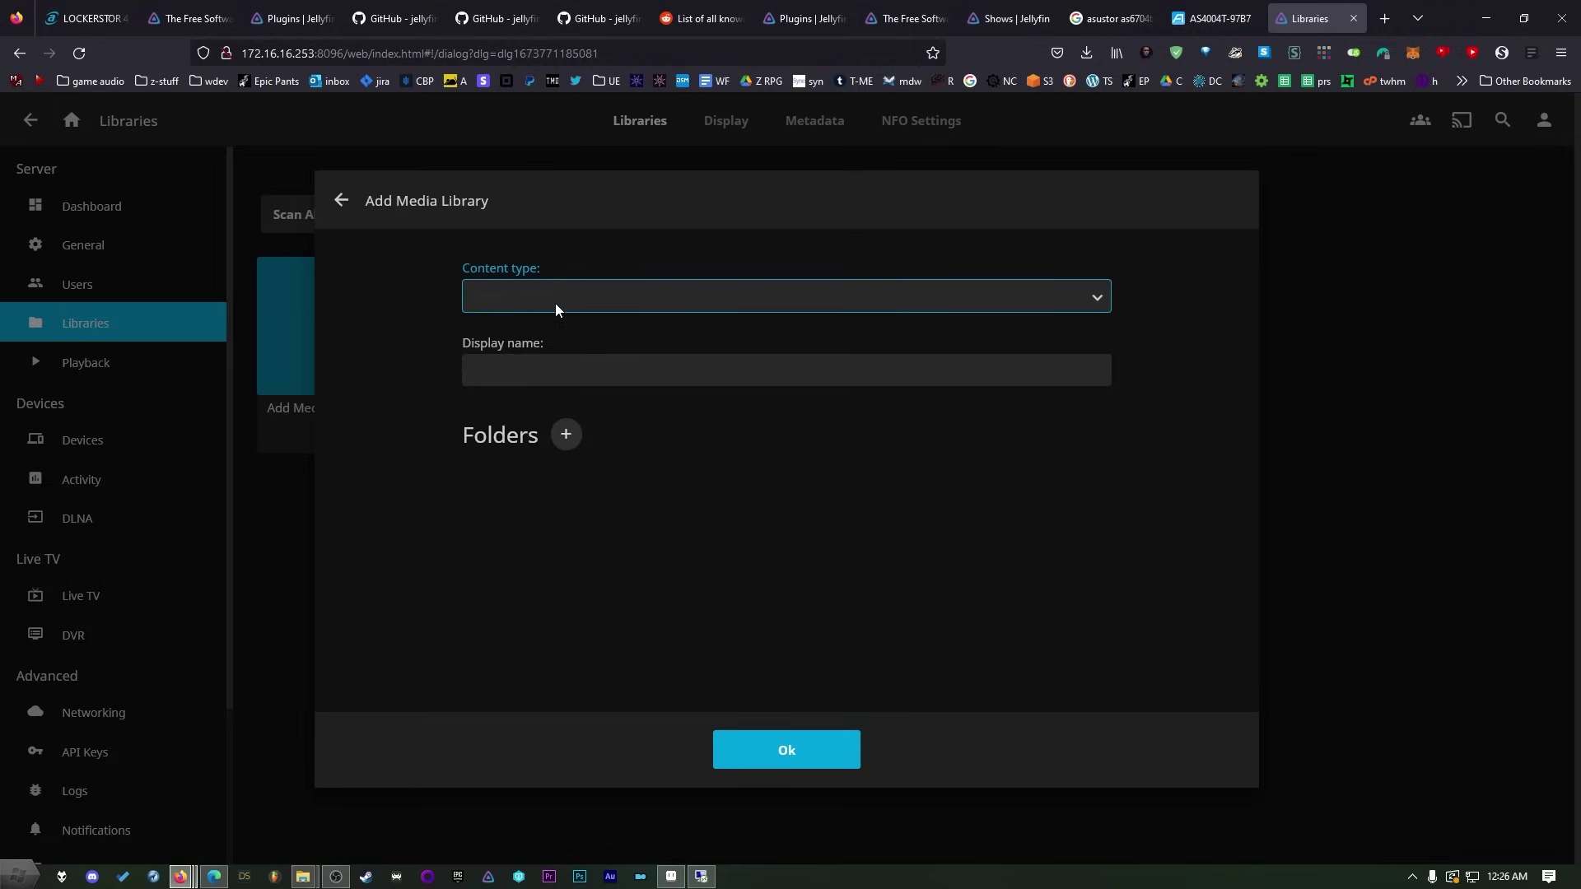
{"action": "left_click", "coordinate": [556, 305]}
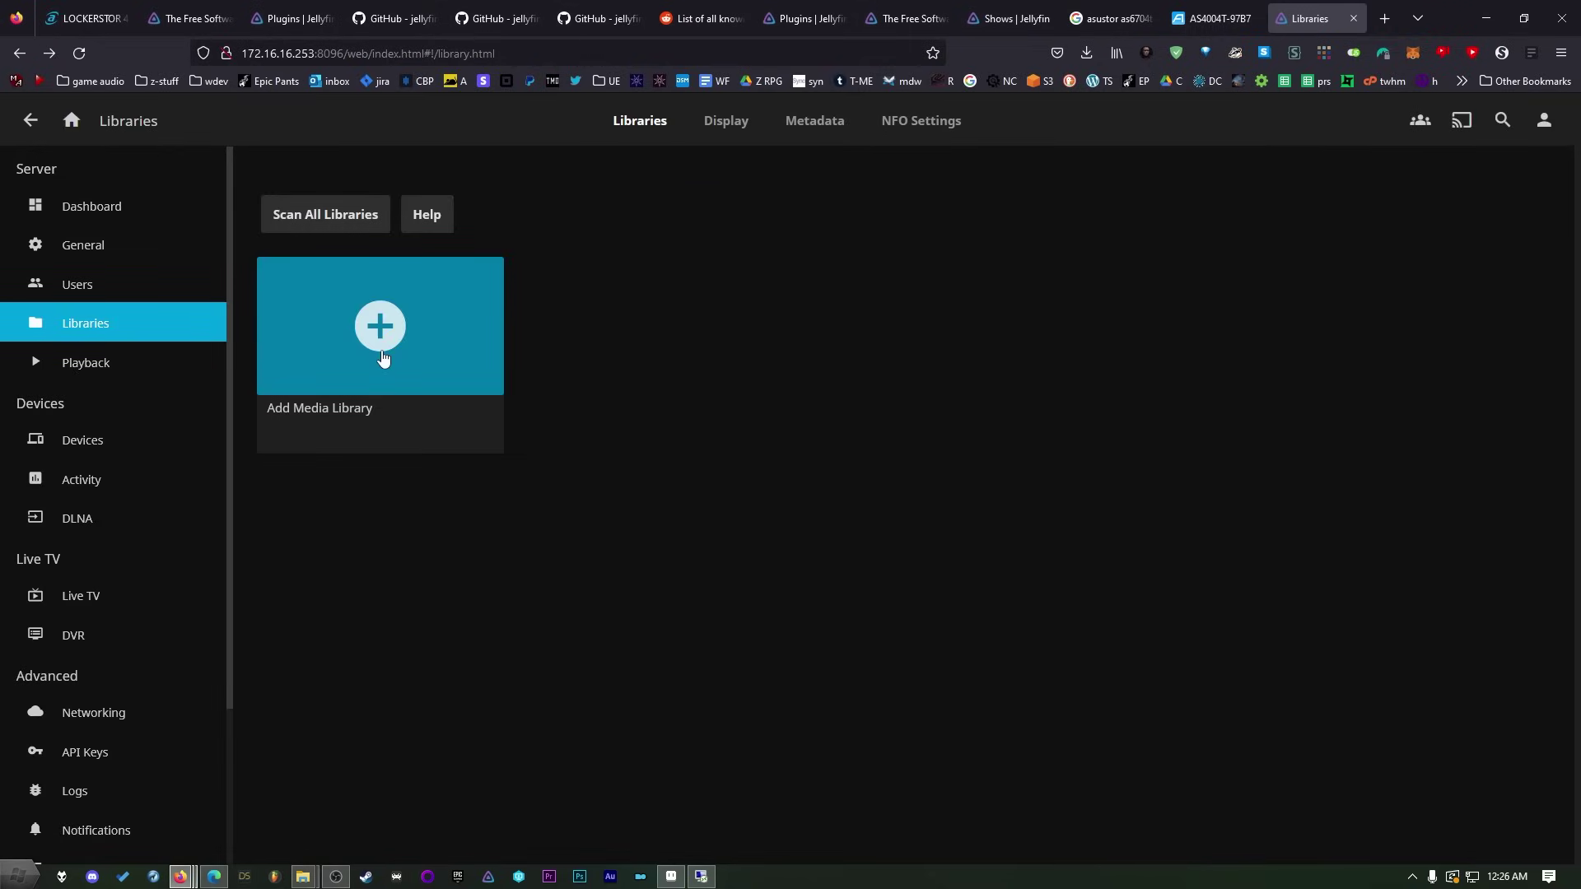
{"action": "left_click", "coordinate": [369, 334]}
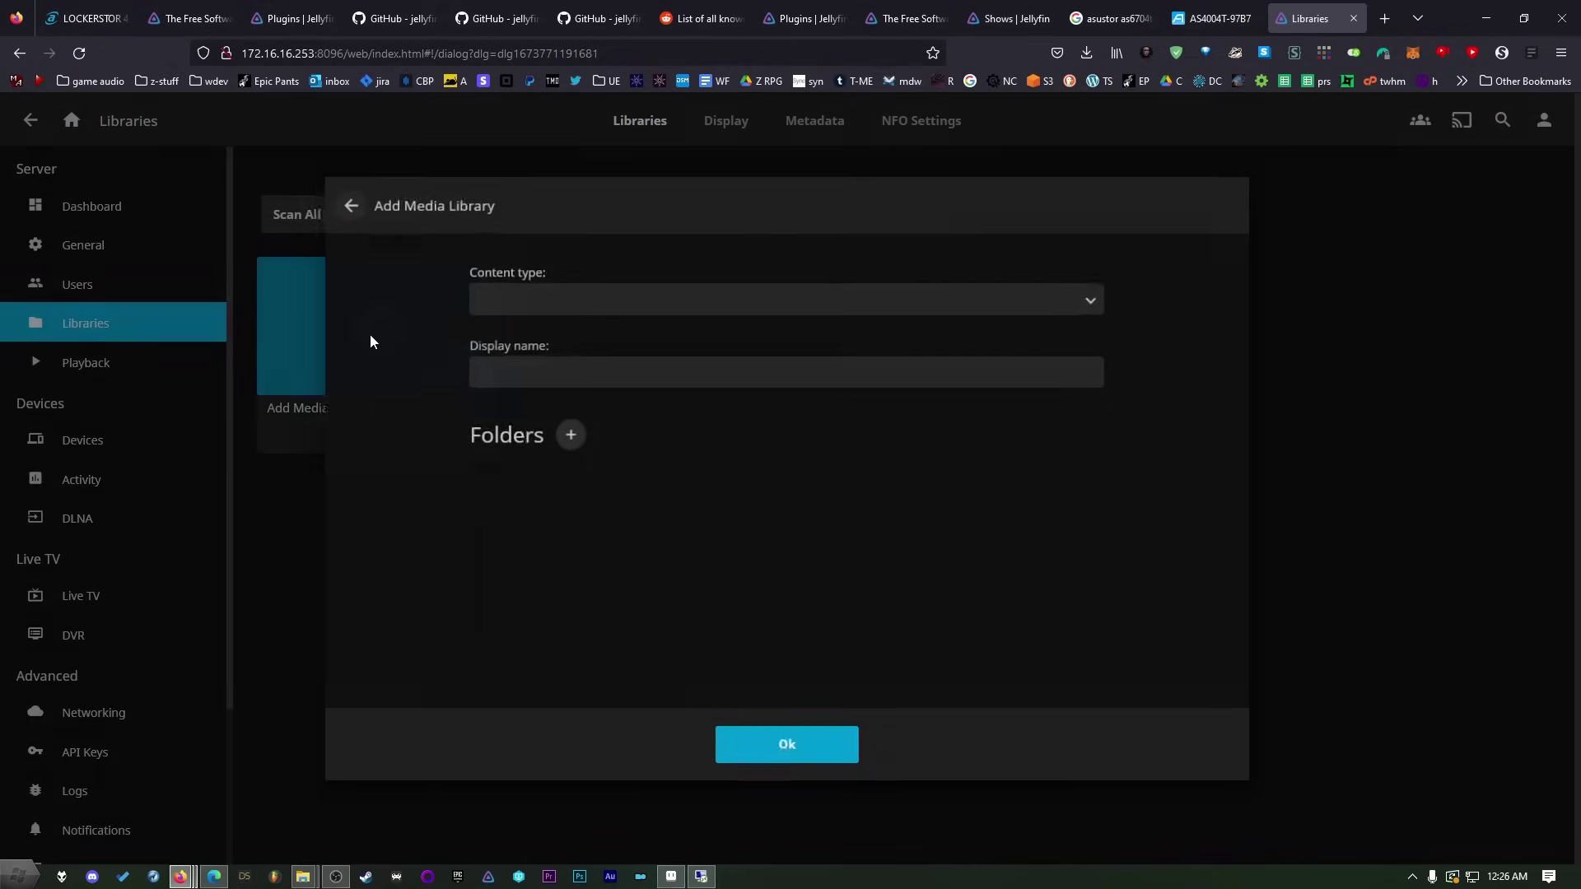
{"action": "left_click", "coordinate": [595, 295]}
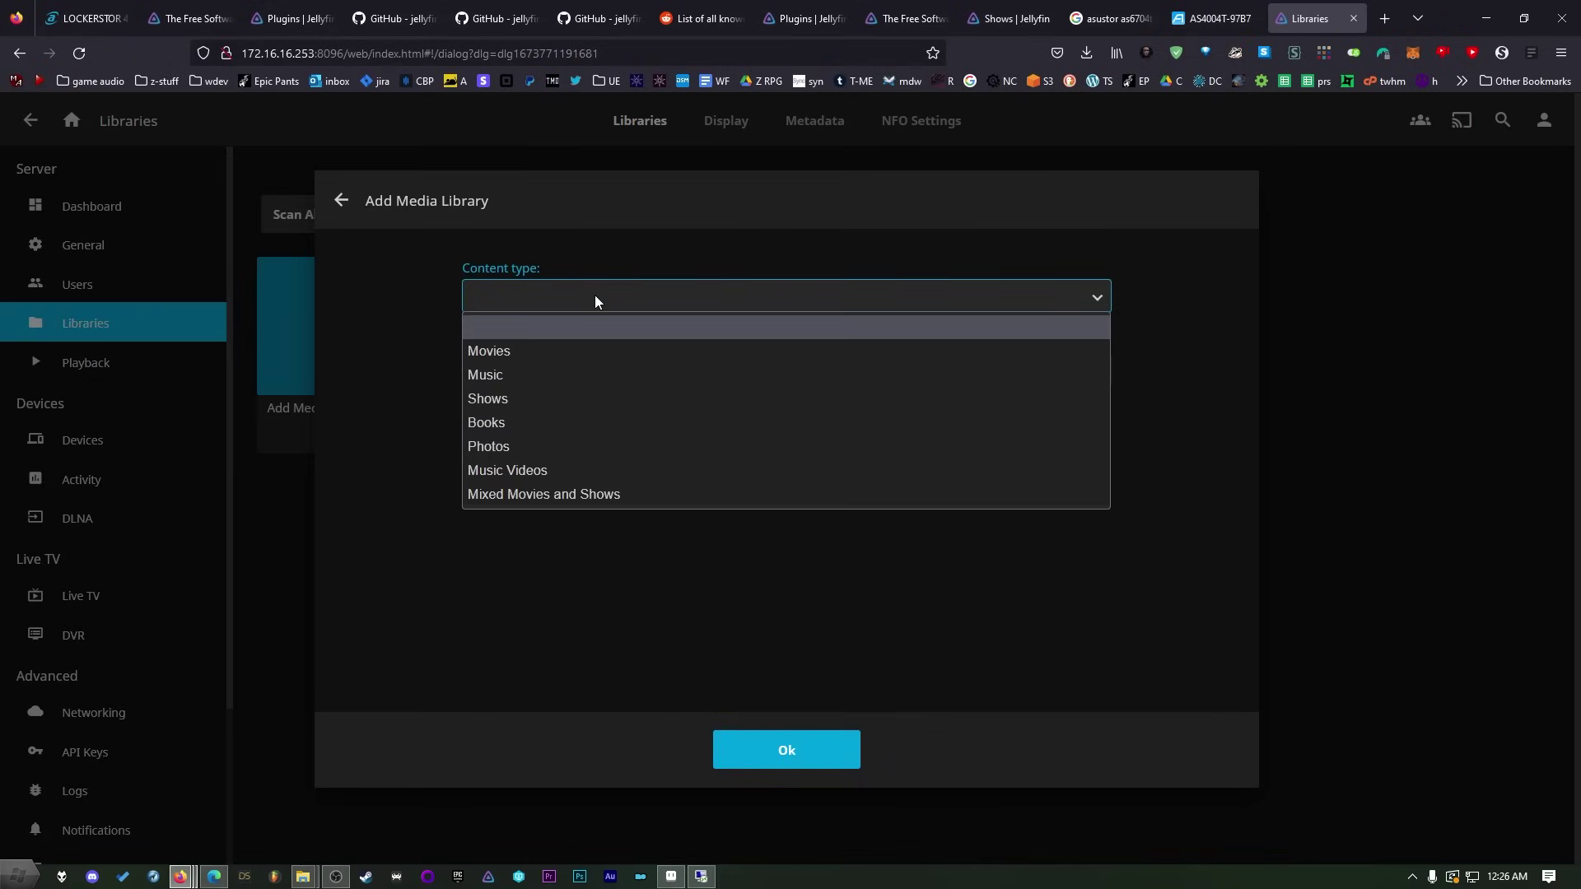
{"action": "left_click", "coordinate": [510, 350]}
{"action": "type", "text": "Anime Movies"}
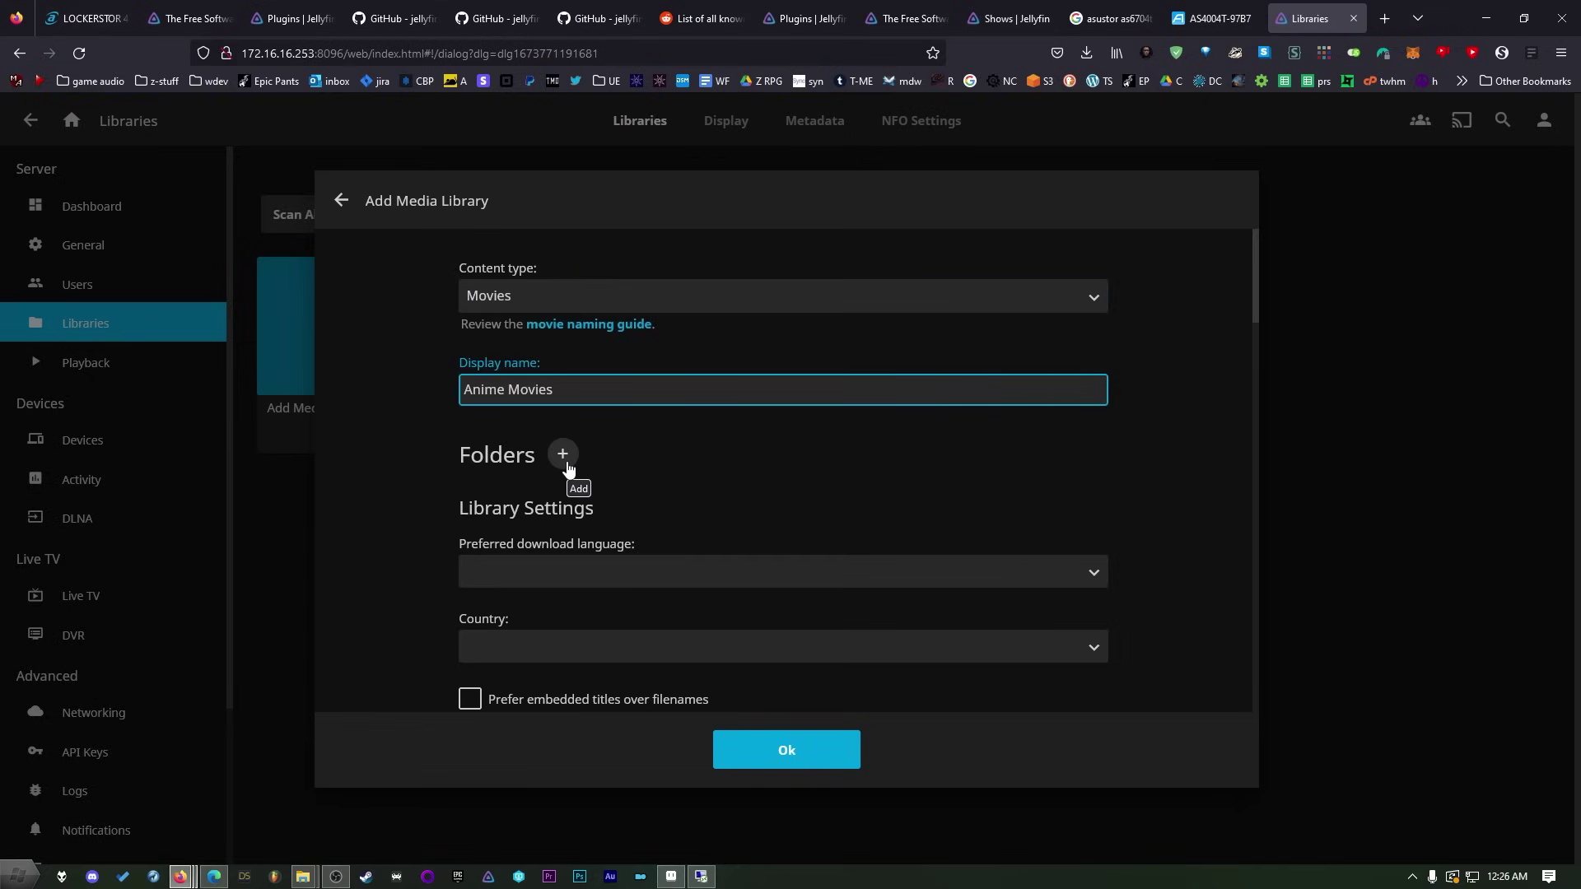
Add the folder /sharefolder/Media/Anime/Movies to the Anime Movies library
{"action": "left_click", "coordinate": [566, 469]}
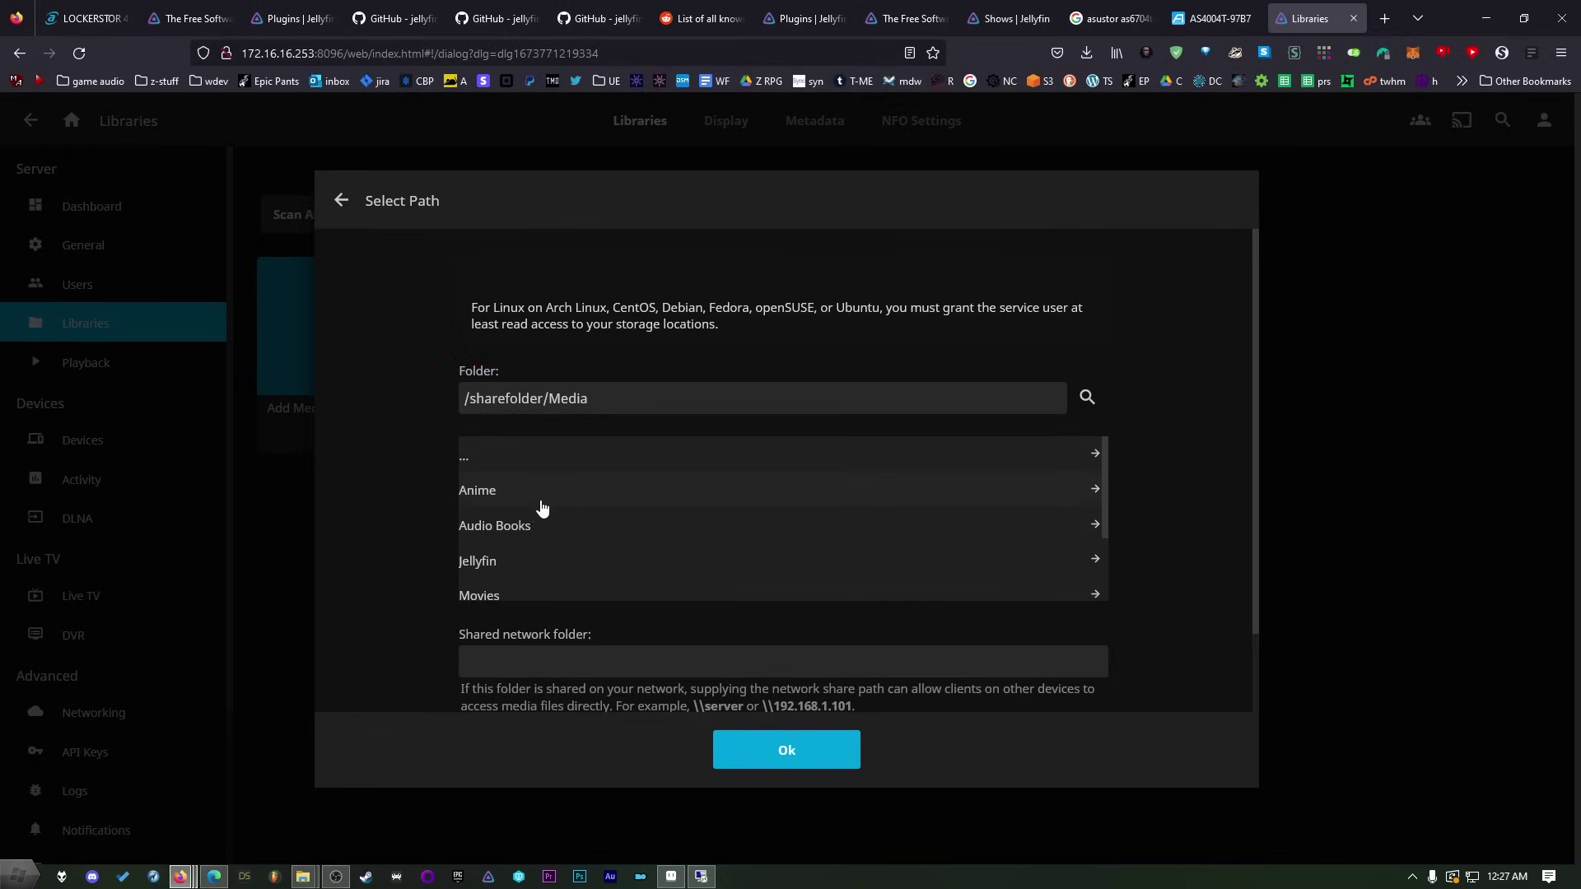
{"action": "left_click", "coordinate": [500, 496]}
{"action": "left_click", "coordinate": [494, 494]}
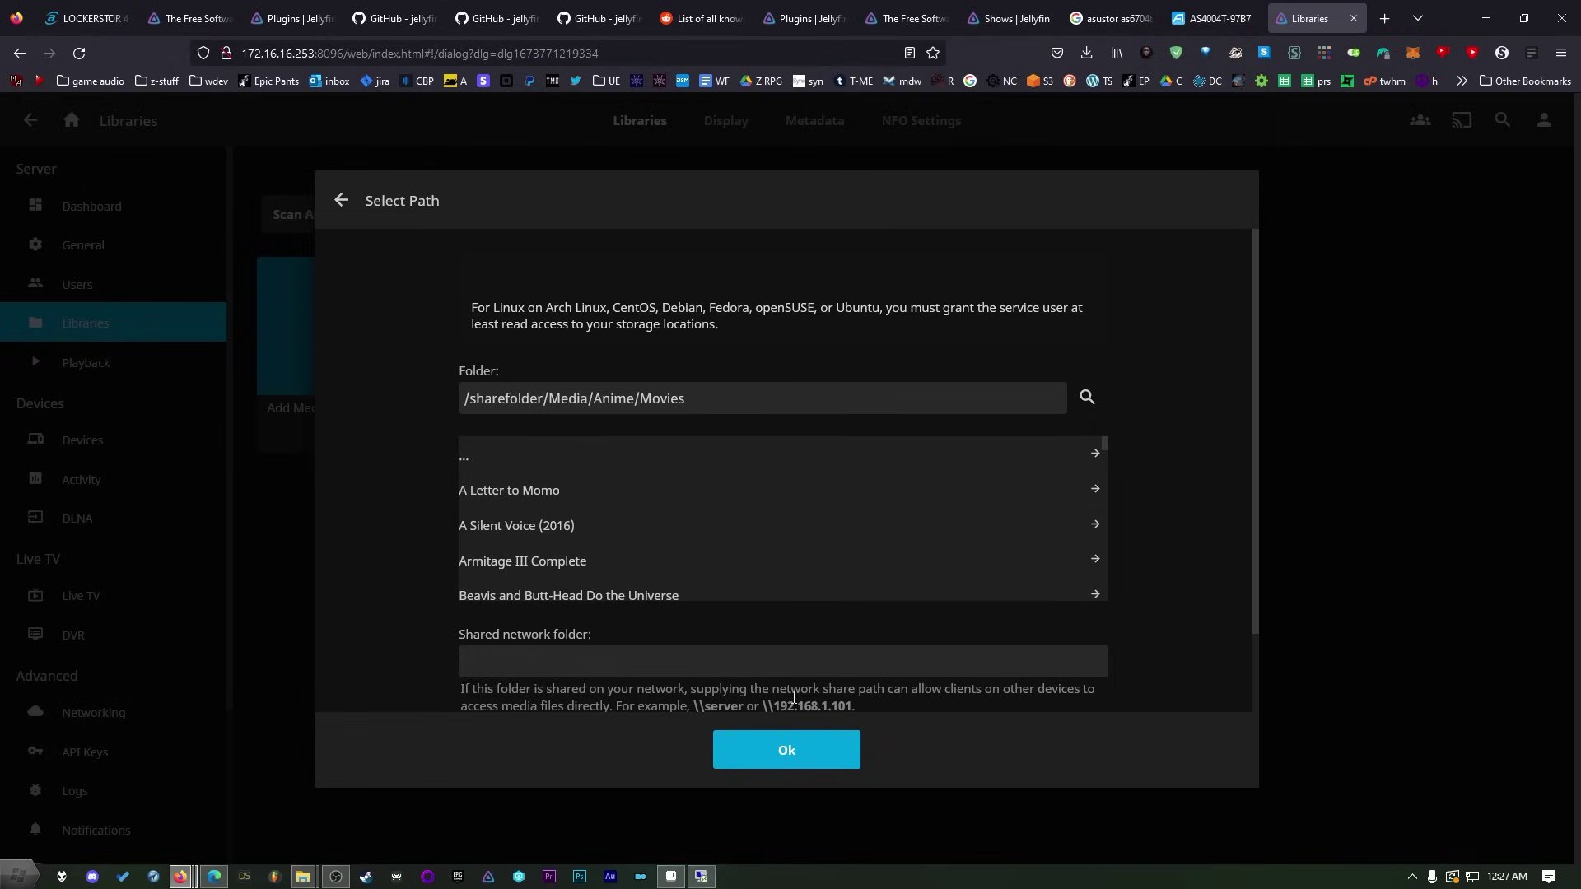
{"action": "scroll", "coordinate": [794, 697], "scroll_direction": "down", "scroll_amount": 2}
{"action": "left_click", "coordinate": [787, 751]}
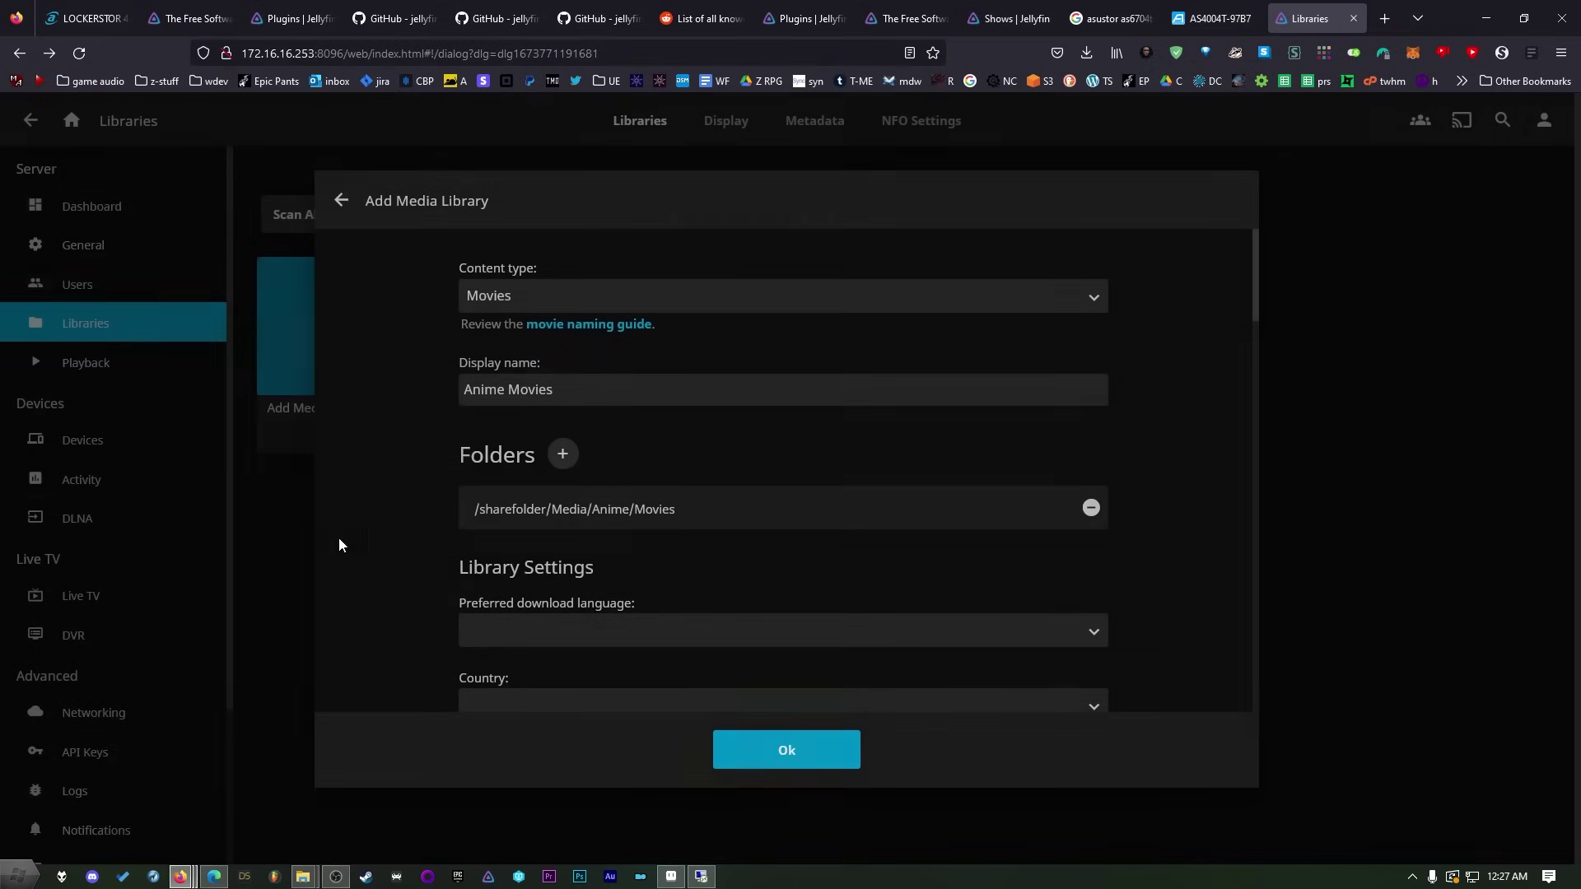
Rank AniDB above AniList in the movie metadata downloaders
{"action": "scroll", "coordinate": [620, 567], "scroll_direction": "down", "scroll_amount": 8}
{"action": "scroll", "coordinate": [592, 497], "scroll_direction": "up", "scroll_amount": 5}
{"action": "scroll", "coordinate": [618, 461], "scroll_direction": "up", "scroll_amount": 1}
{"action": "scroll", "coordinate": [619, 458], "scroll_direction": "down", "scroll_amount": 8}
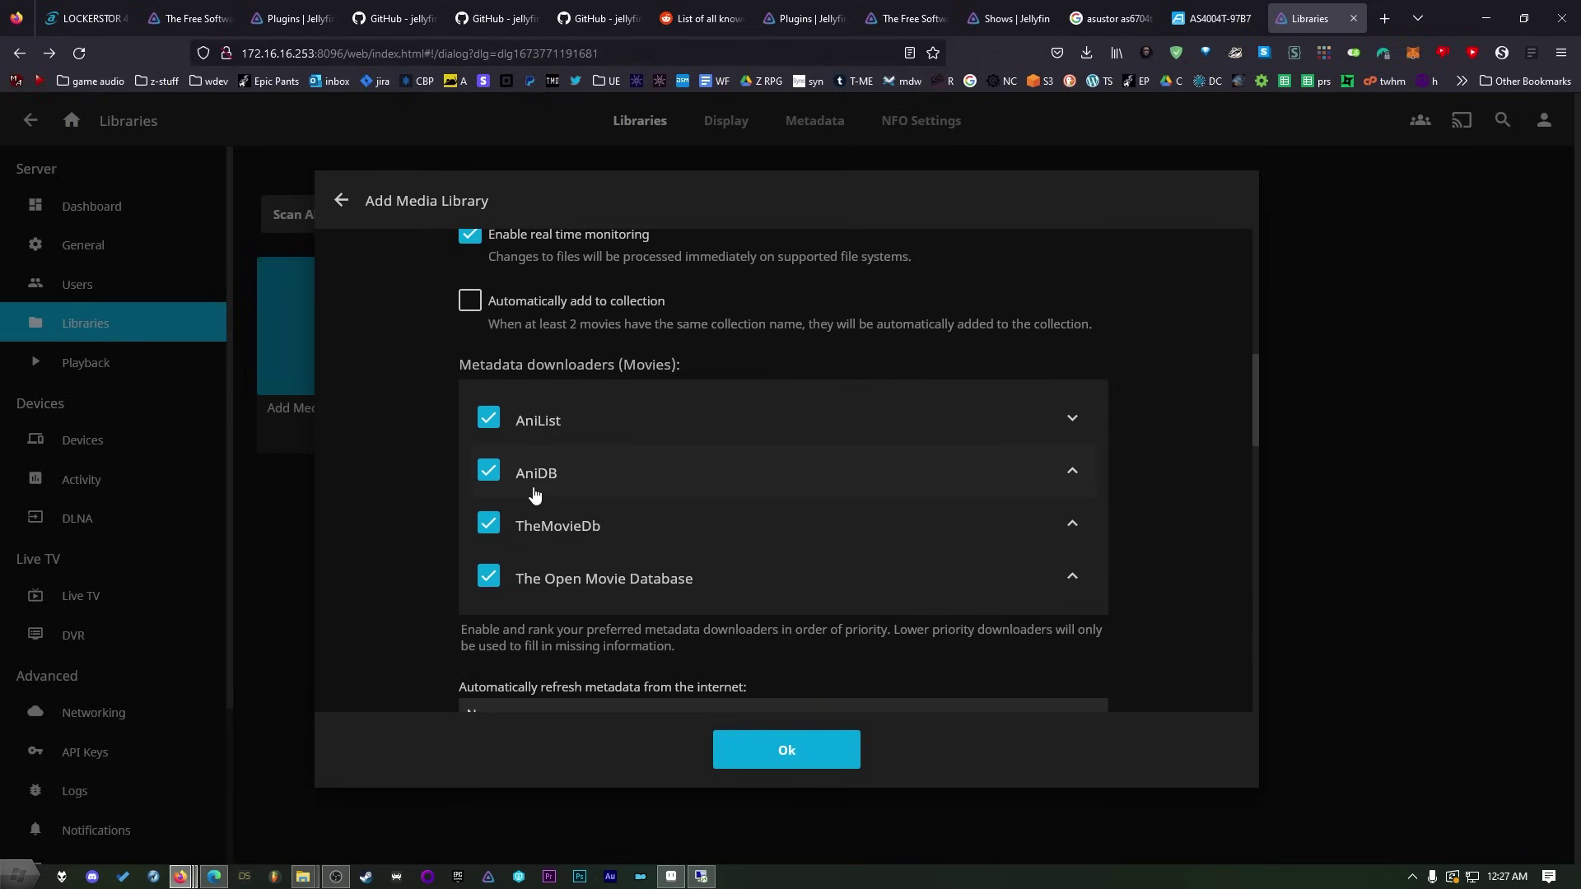
{"action": "left_click", "coordinate": [1073, 471]}
Rank Fanart above TheMovieDb in the movie image fetchers
{"action": "scroll", "coordinate": [640, 461], "scroll_direction": "down", "scroll_amount": 3}
{"action": "scroll", "coordinate": [636, 465], "scroll_direction": "down", "scroll_amount": 3}
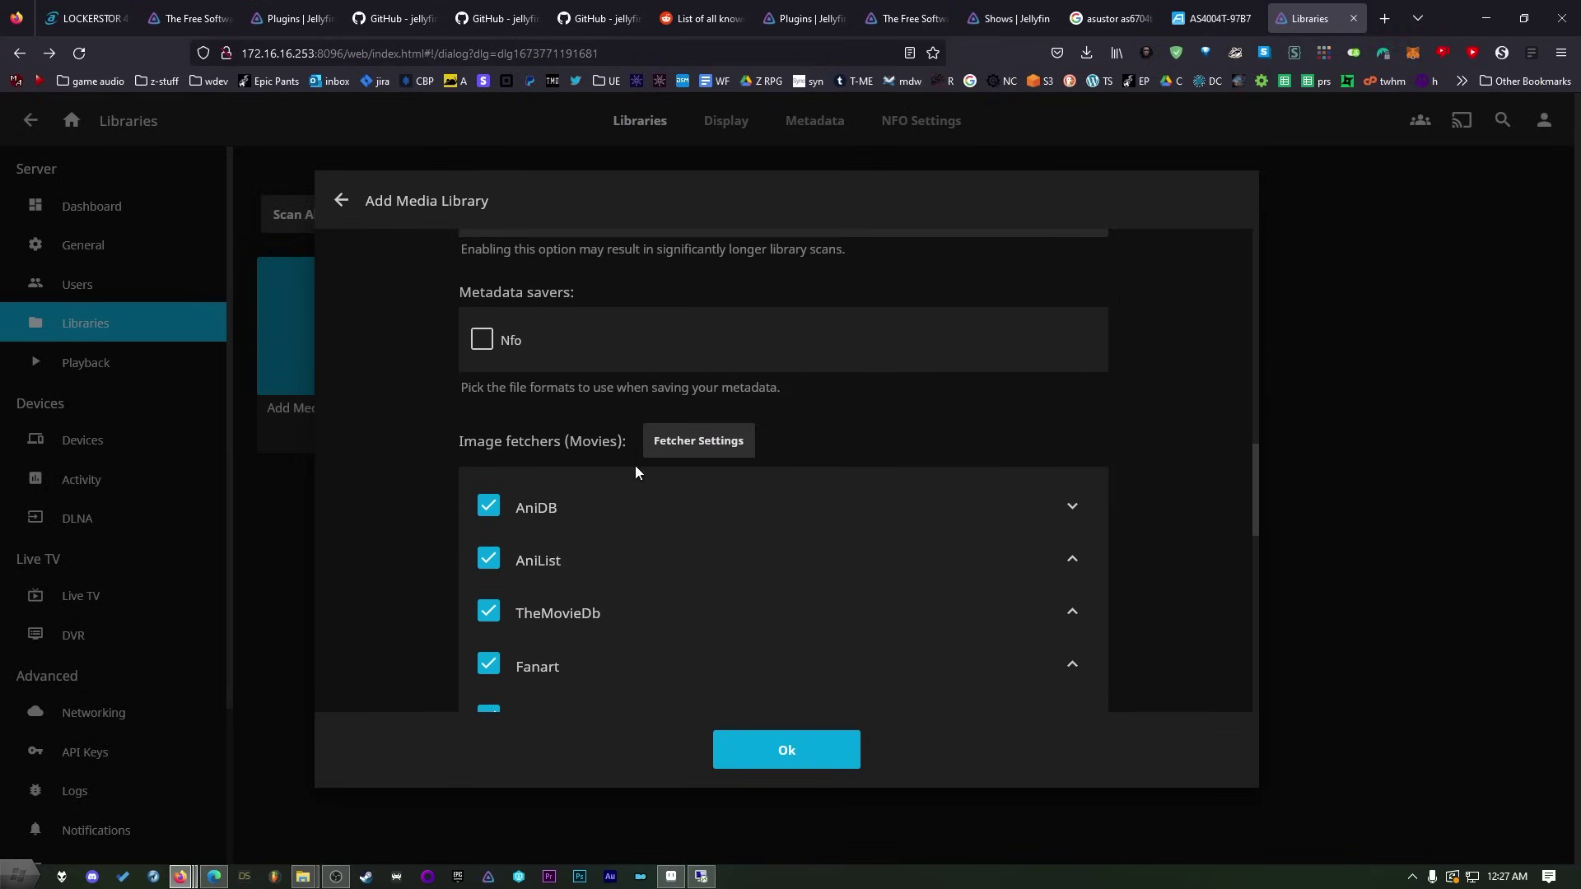
{"action": "scroll", "coordinate": [604, 540], "scroll_direction": "down", "scroll_amount": 2}
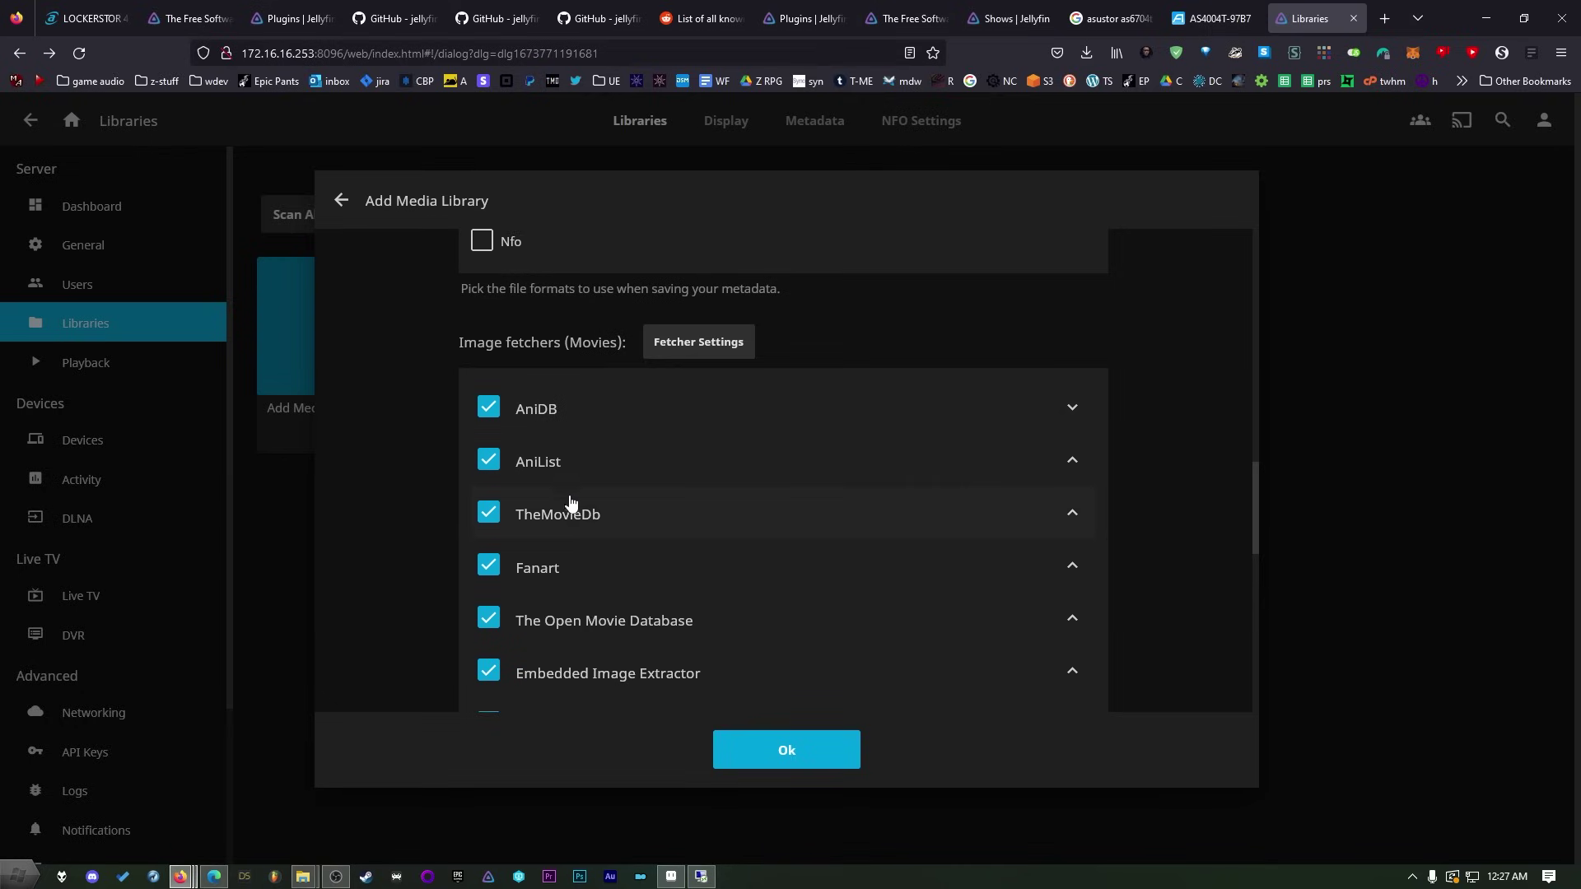
{"action": "left_click", "coordinate": [1073, 568]}
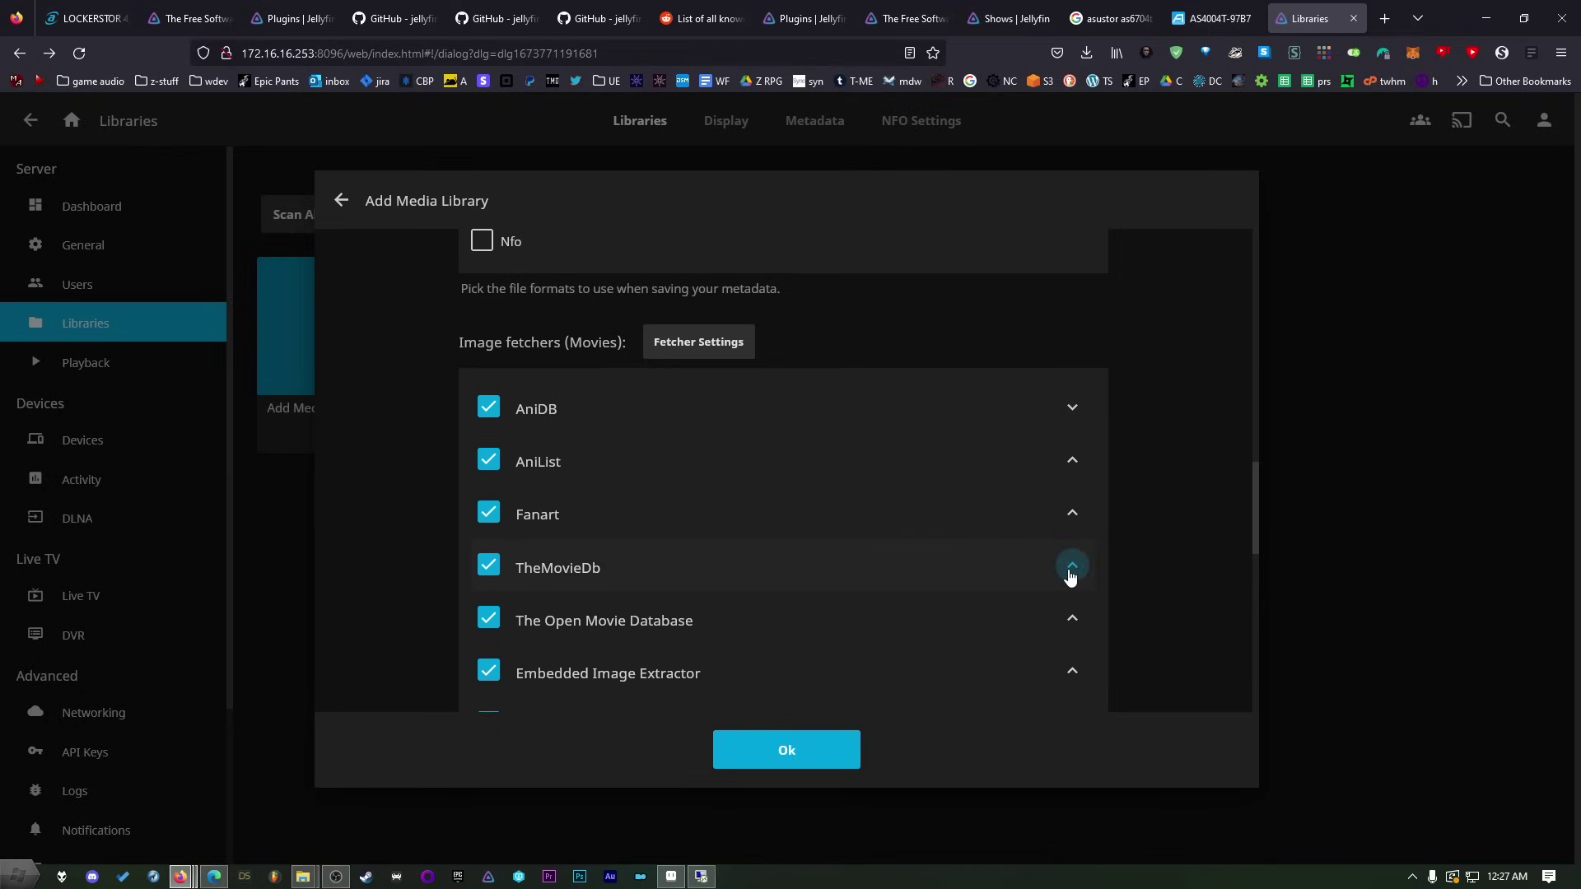
{"action": "scroll", "coordinate": [713, 594], "scroll_direction": "down", "scroll_amount": 2}
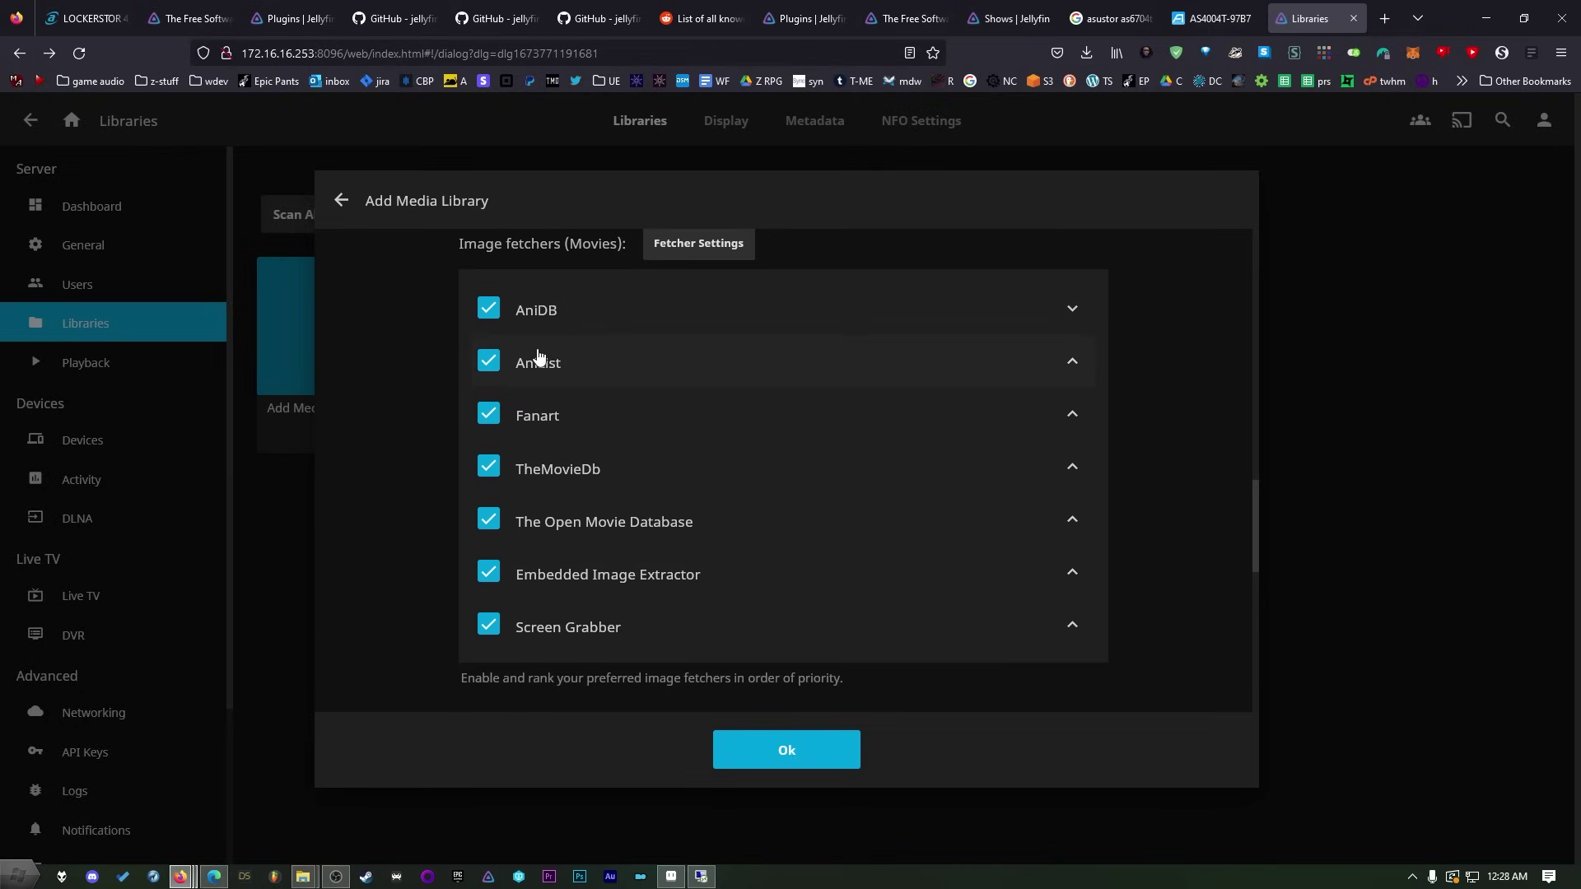
Review the library's artwork saving, chapter image and subtitle download language options
{"action": "scroll", "coordinate": [568, 370], "scroll_direction": "up", "scroll_amount": 4}
{"action": "scroll", "coordinate": [552, 477], "scroll_direction": "down", "scroll_amount": 8}
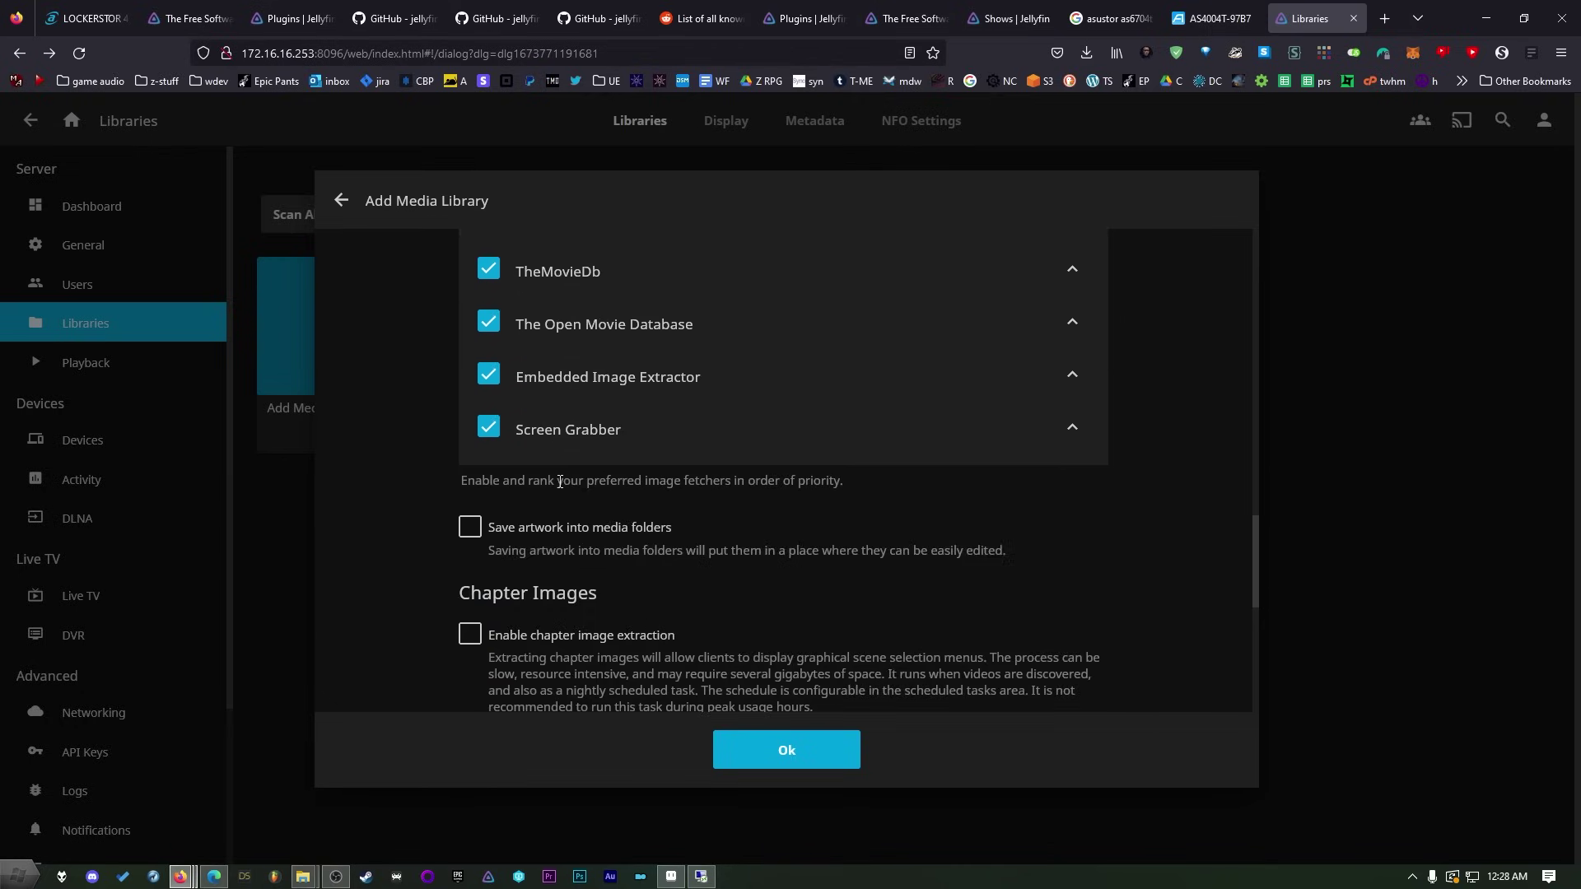
{"action": "scroll", "coordinate": [560, 482], "scroll_direction": "down", "scroll_amount": 4}
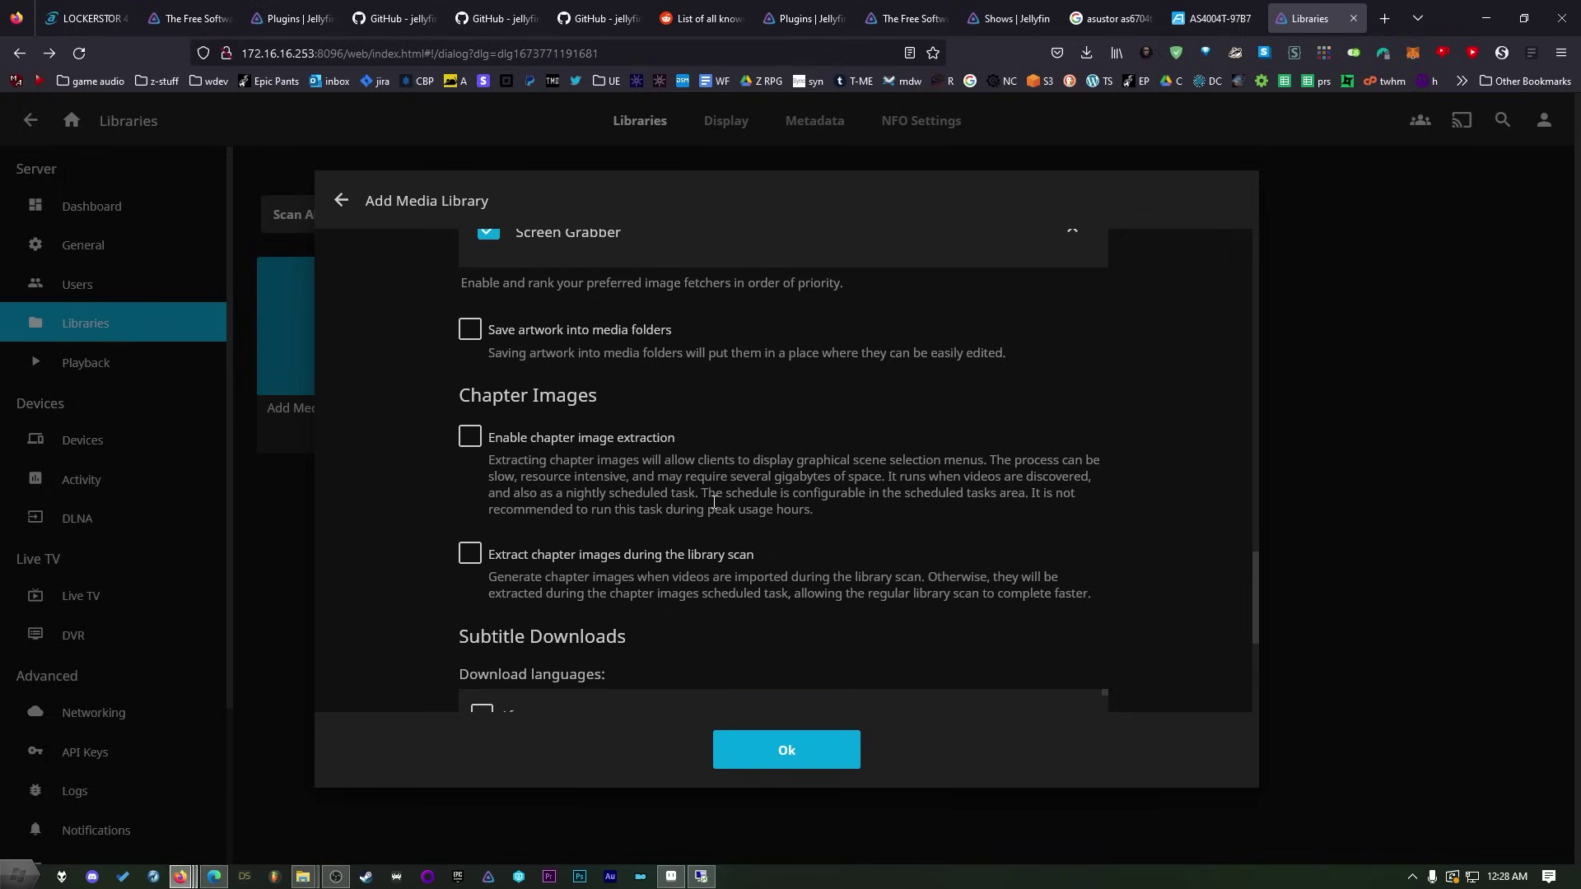
{"action": "scroll", "coordinate": [474, 481], "scroll_direction": "up", "scroll_amount": 2}
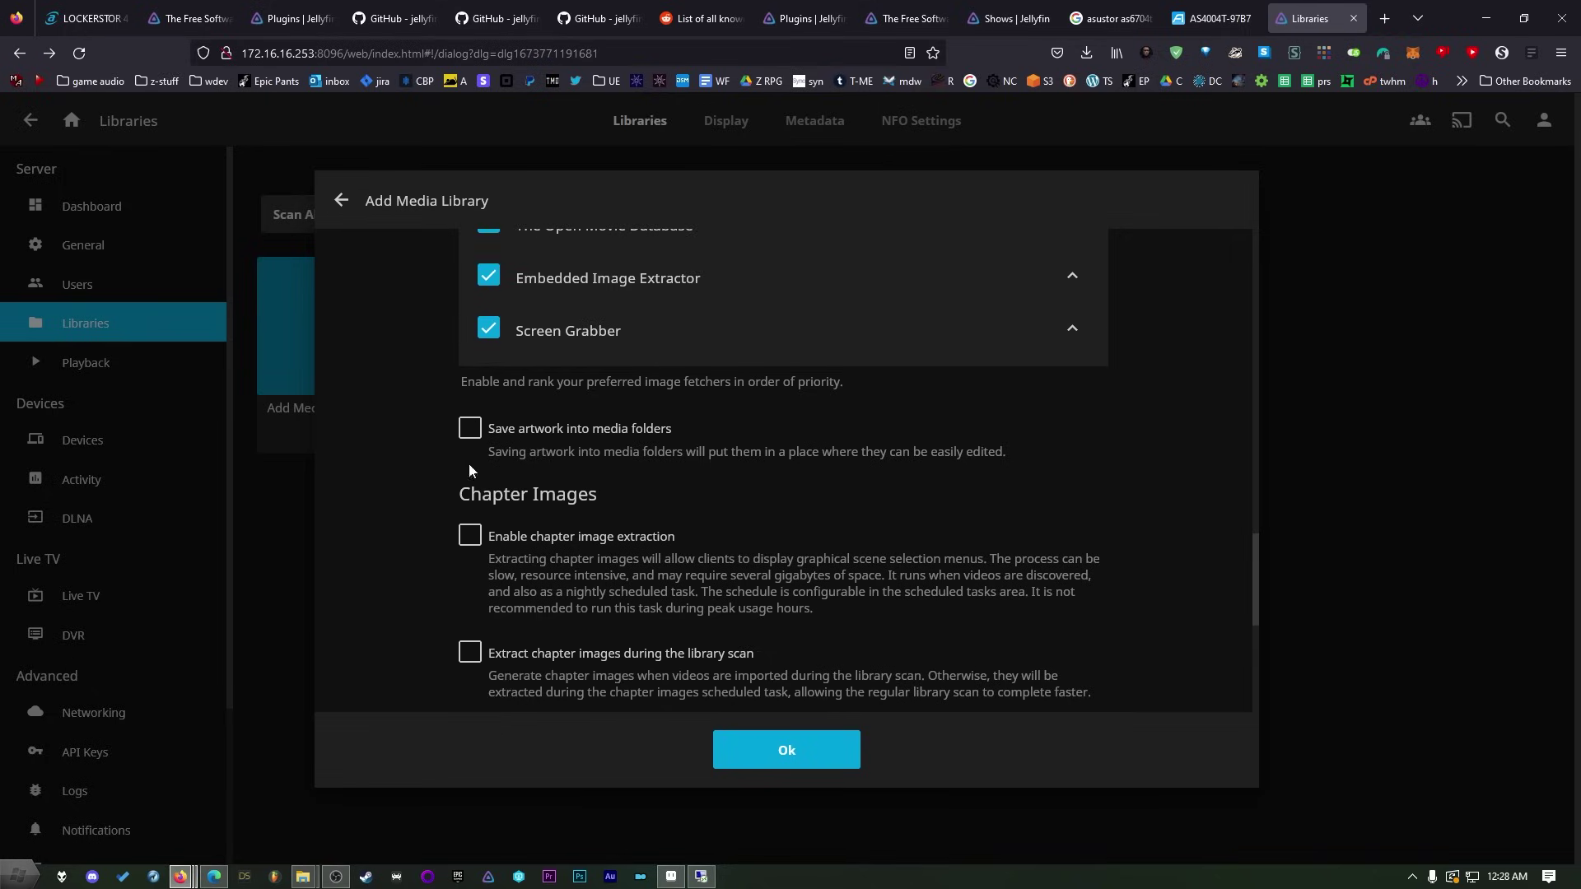
{"action": "scroll", "coordinate": [445, 451], "scroll_direction": "down", "scroll_amount": 5}
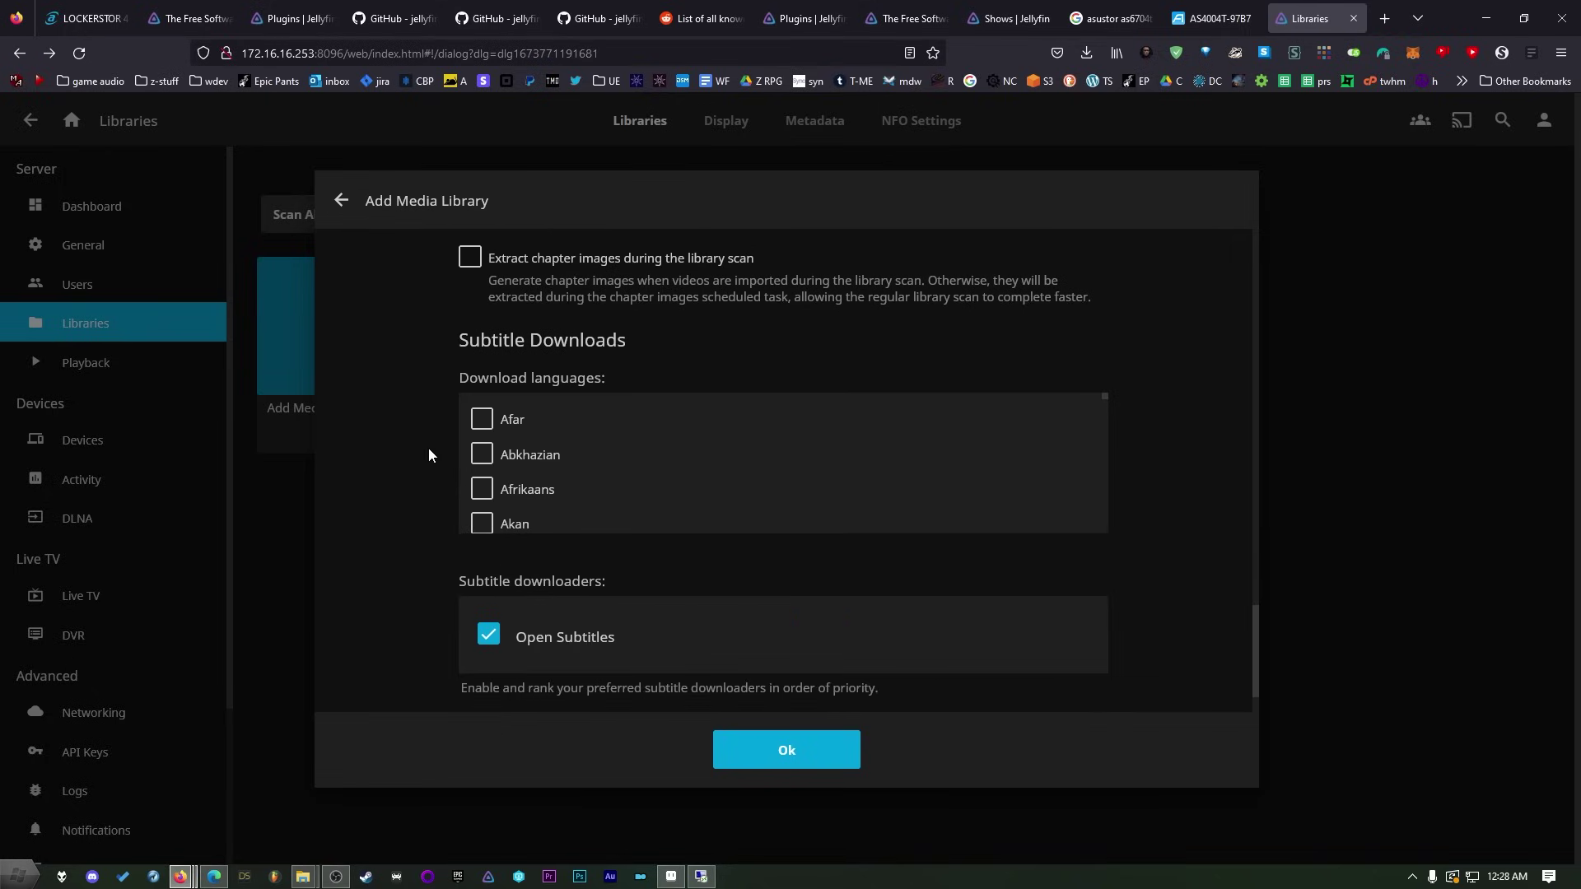
{"action": "scroll", "coordinate": [461, 445], "scroll_direction": "up", "scroll_amount": 2}
{"action": "scroll", "coordinate": [652, 519], "scroll_direction": "down", "scroll_amount": 2}
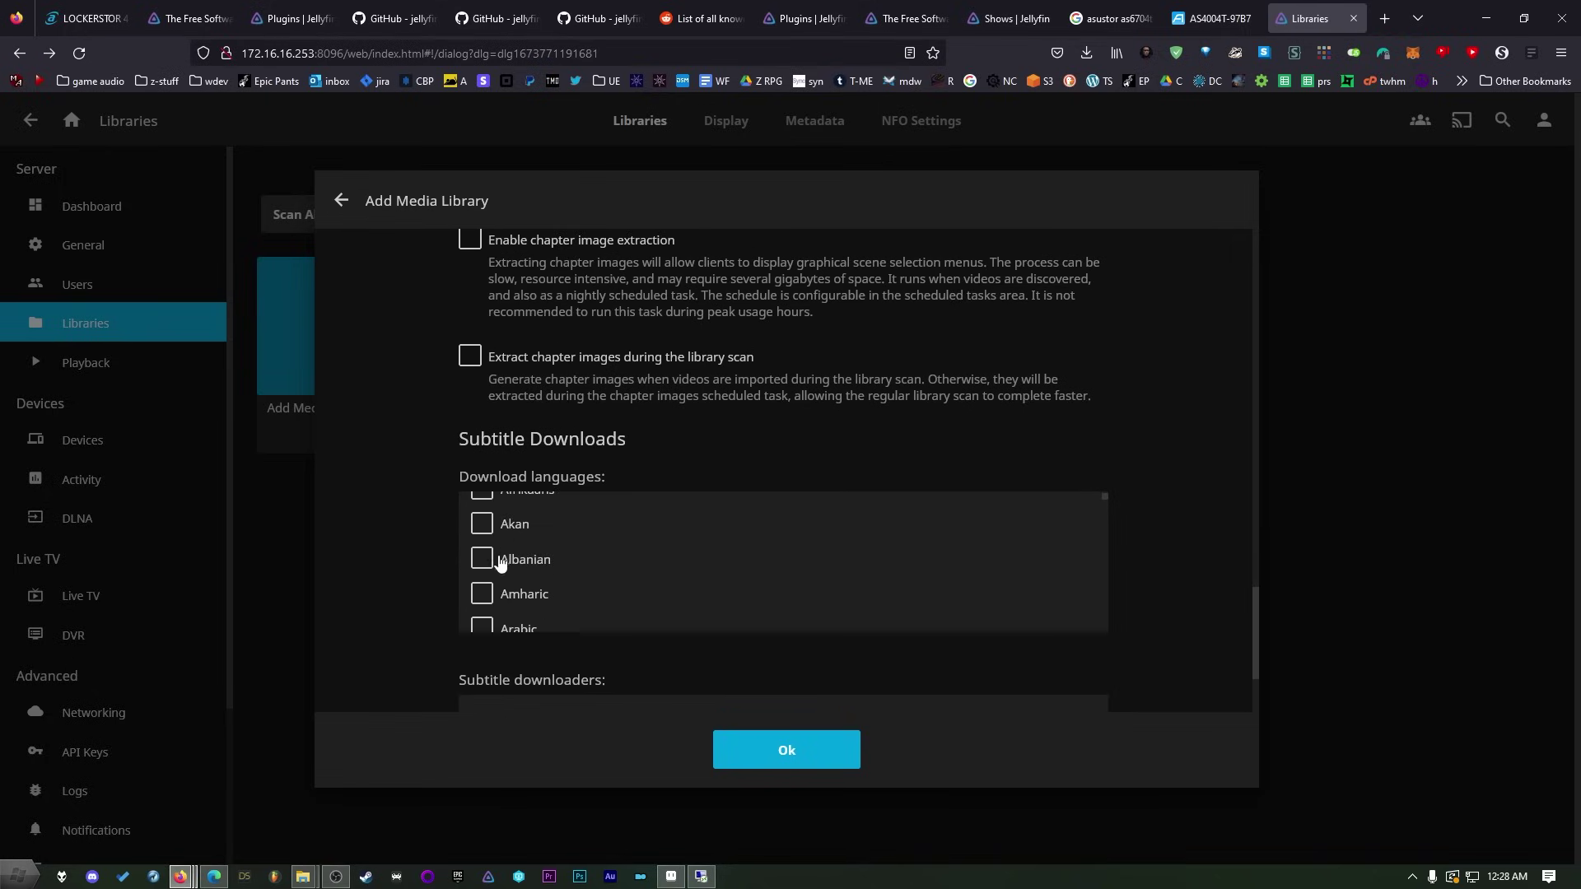
{"action": "scroll", "coordinate": [420, 543], "scroll_direction": "down", "scroll_amount": 2}
{"action": "scroll", "coordinate": [552, 466], "scroll_direction": "down", "scroll_amount": 2}
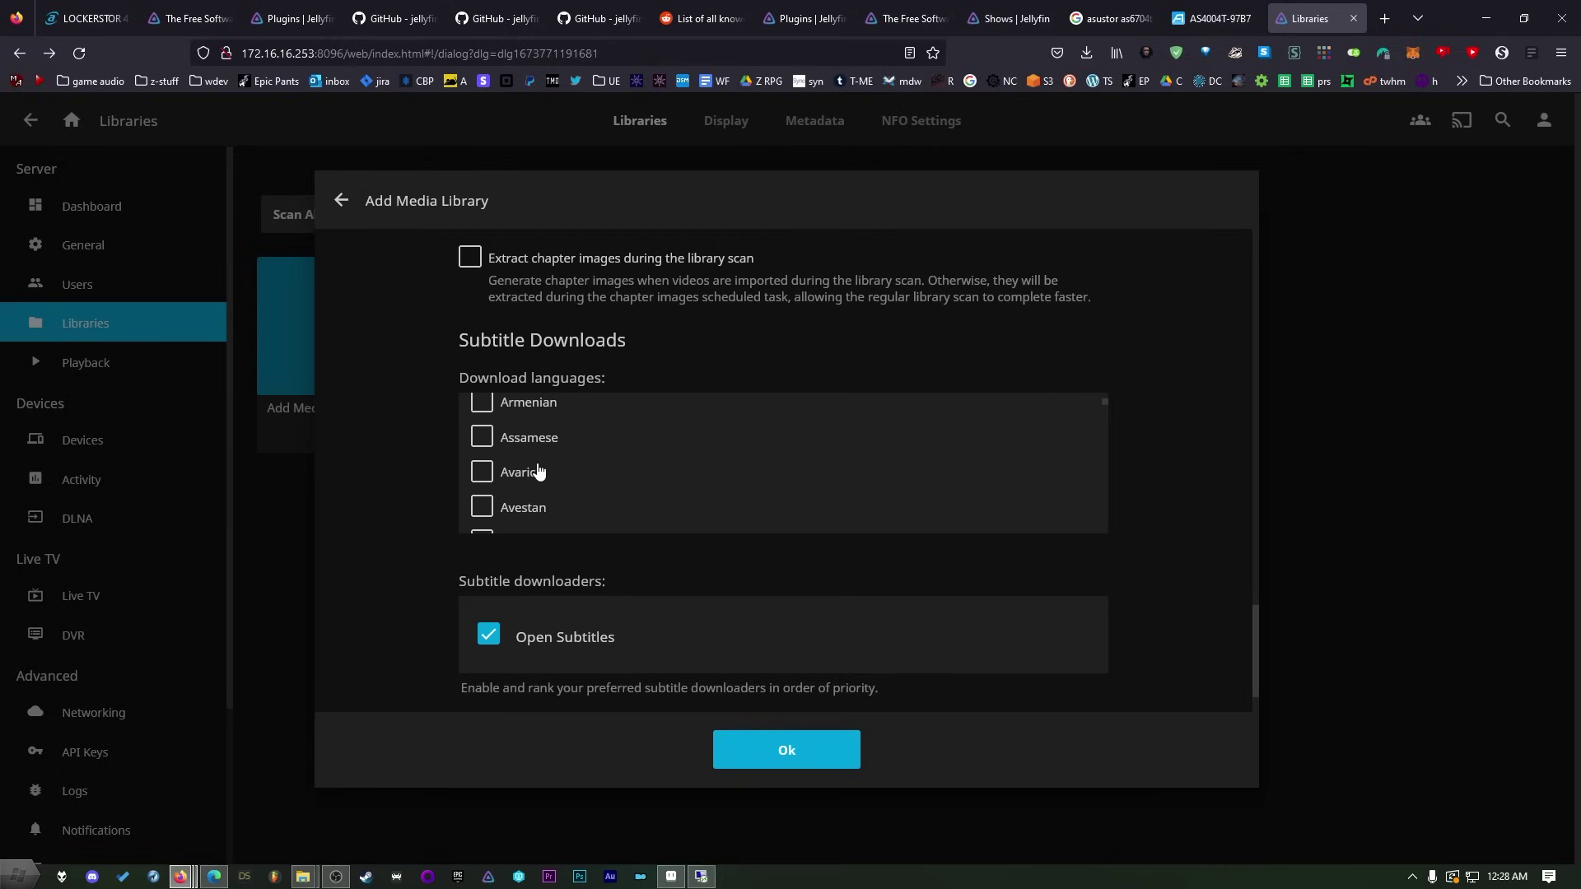
{"action": "scroll", "coordinate": [512, 459], "scroll_direction": "down", "scroll_amount": 3}
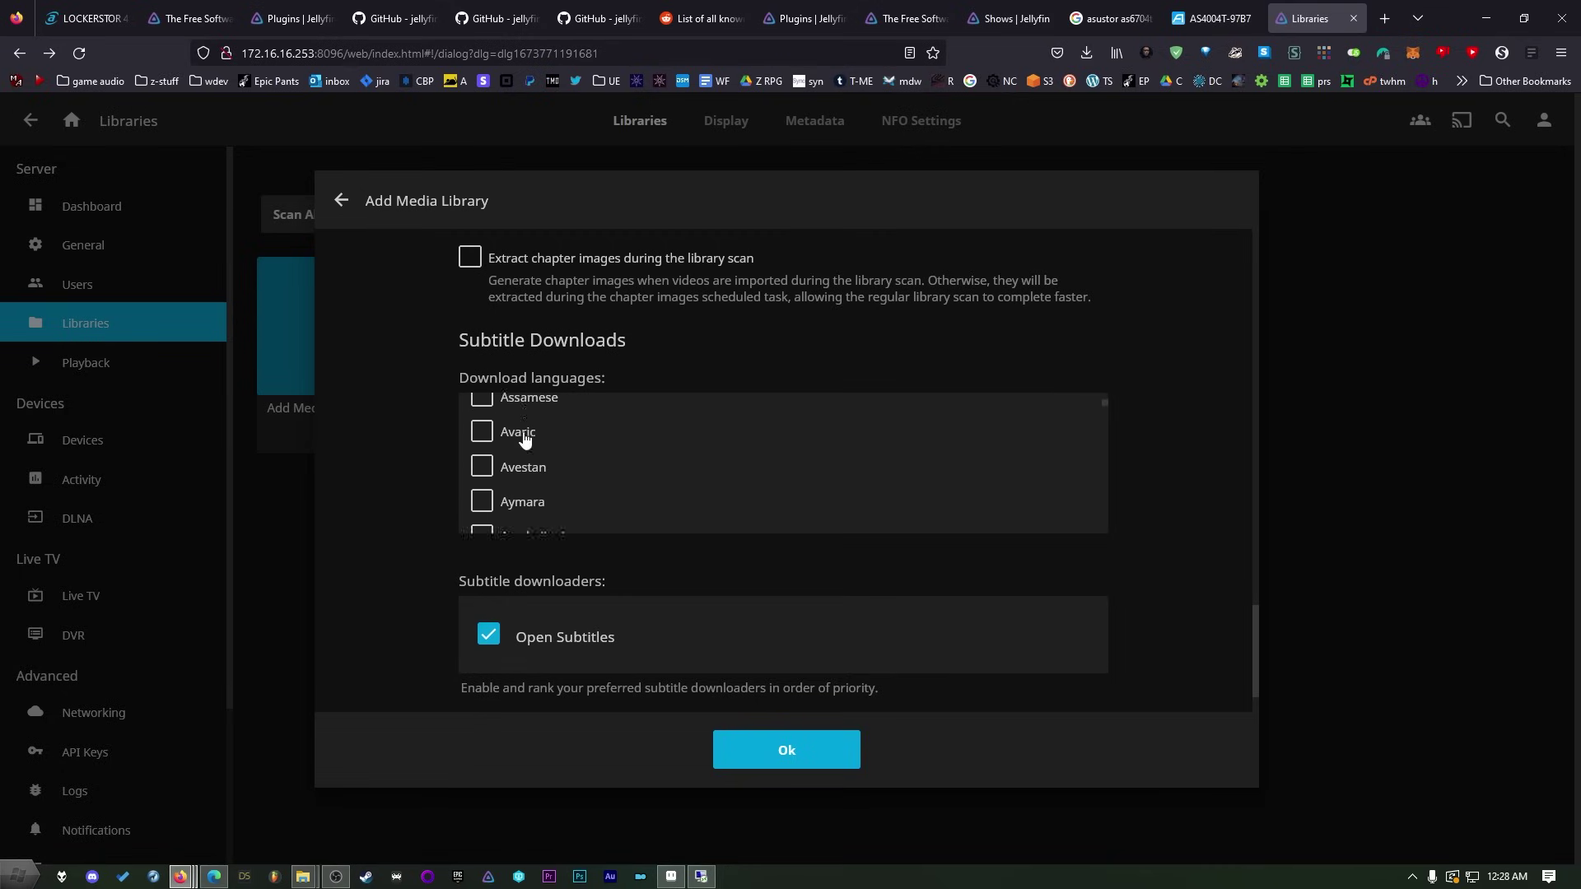
Turn off perfect-match-only subtitle downloads, turn on skipping videos with embedded subtitles, and save the Anime Movies library
{"action": "scroll", "coordinate": [883, 443], "scroll_direction": "down", "scroll_amount": 3}
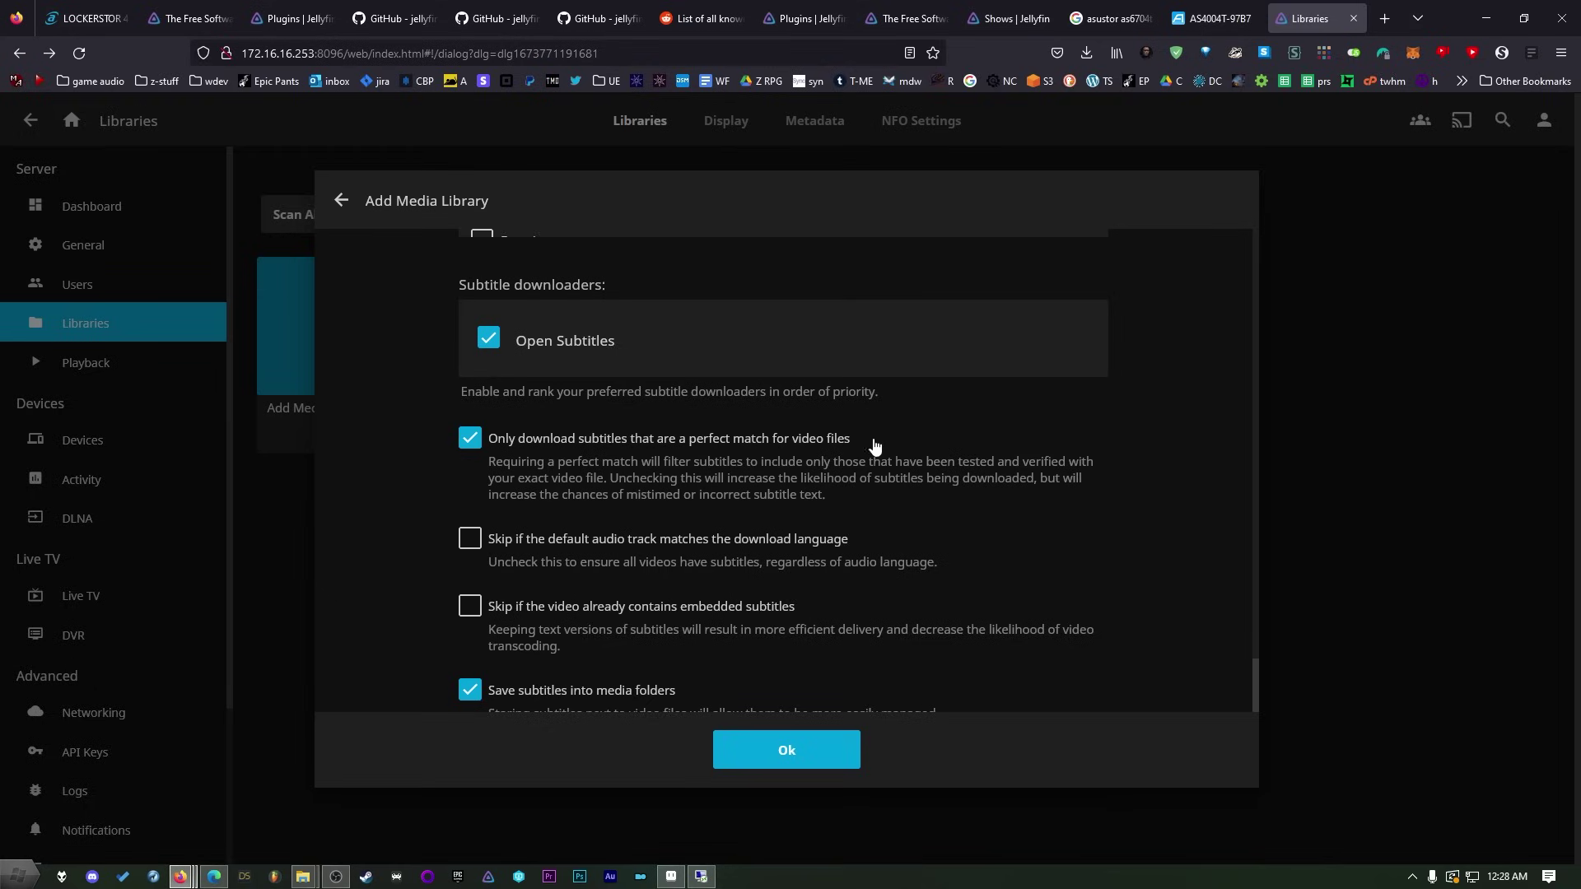
{"action": "left_click", "coordinate": [469, 441]}
{"action": "scroll", "coordinate": [464, 450], "scroll_direction": "down", "scroll_amount": 2}
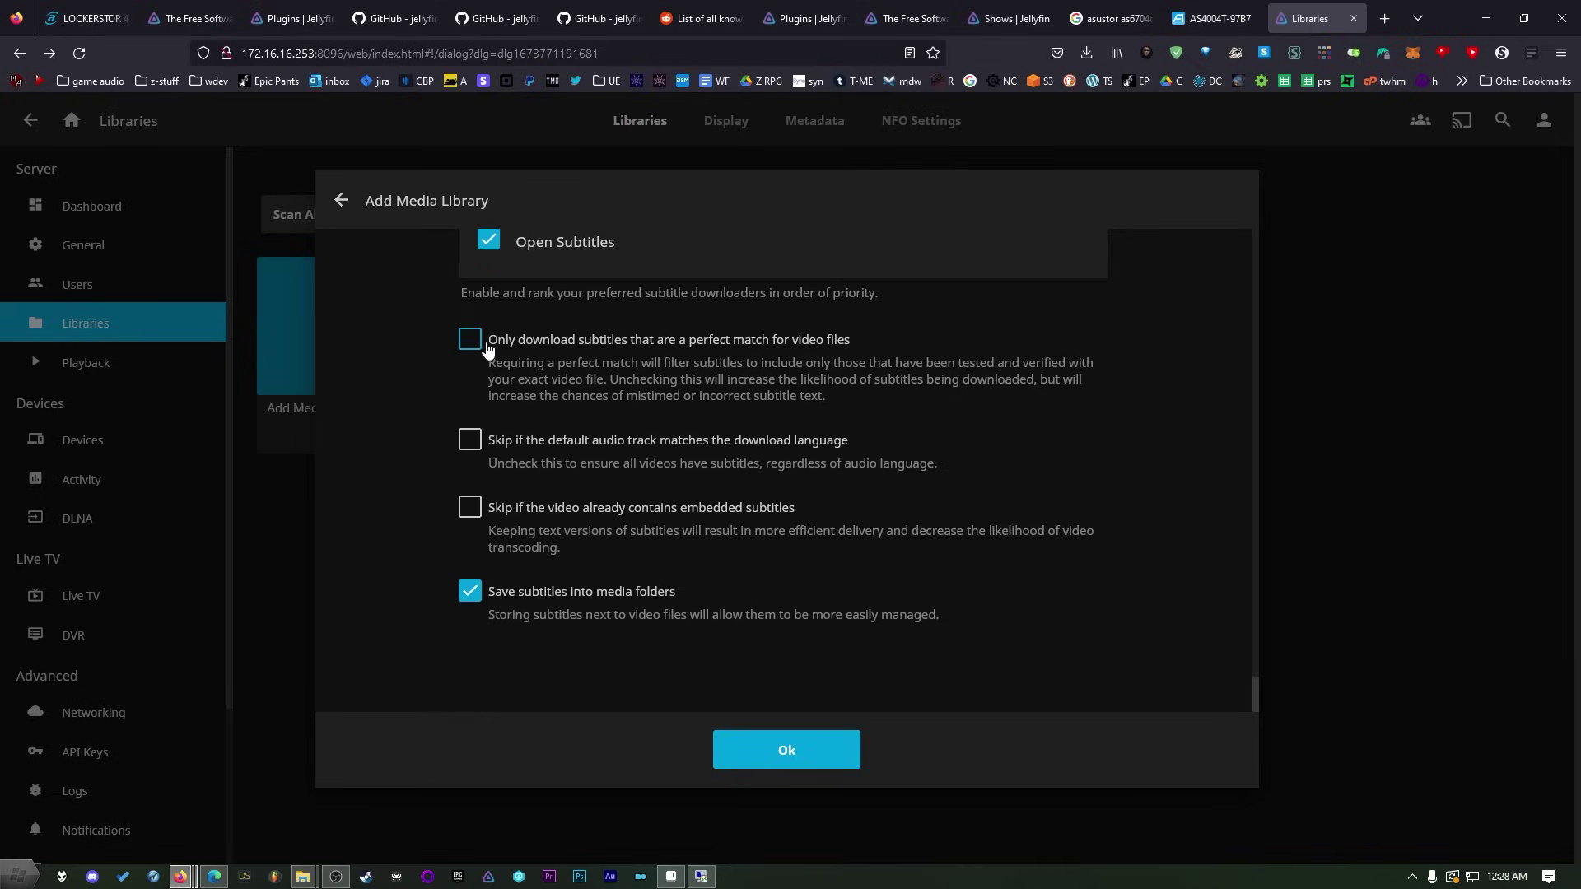
{"action": "left_click", "coordinate": [471, 509]}
{"action": "left_click", "coordinate": [791, 753]}
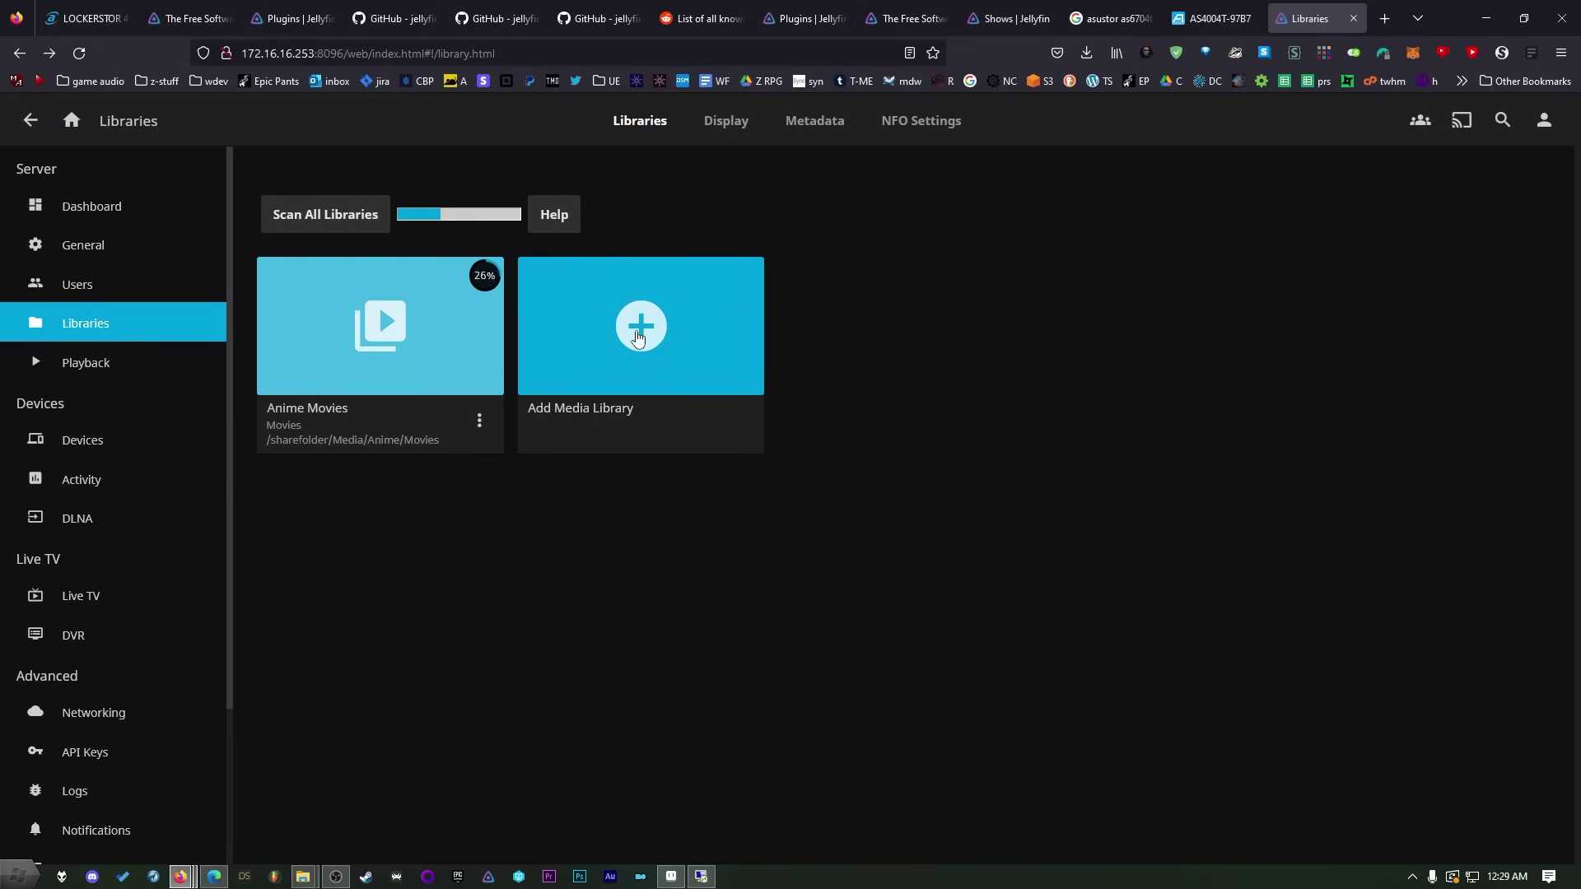
Start another media library with content type Shows and display name Anime Shows
{"action": "left_click", "coordinate": [639, 339]}
{"action": "left_click", "coordinate": [497, 296]}
{"action": "left_click", "coordinate": [497, 399]}
{"action": "left_click", "coordinate": [464, 391]}
{"action": "type", "text": "Anime Shows"}
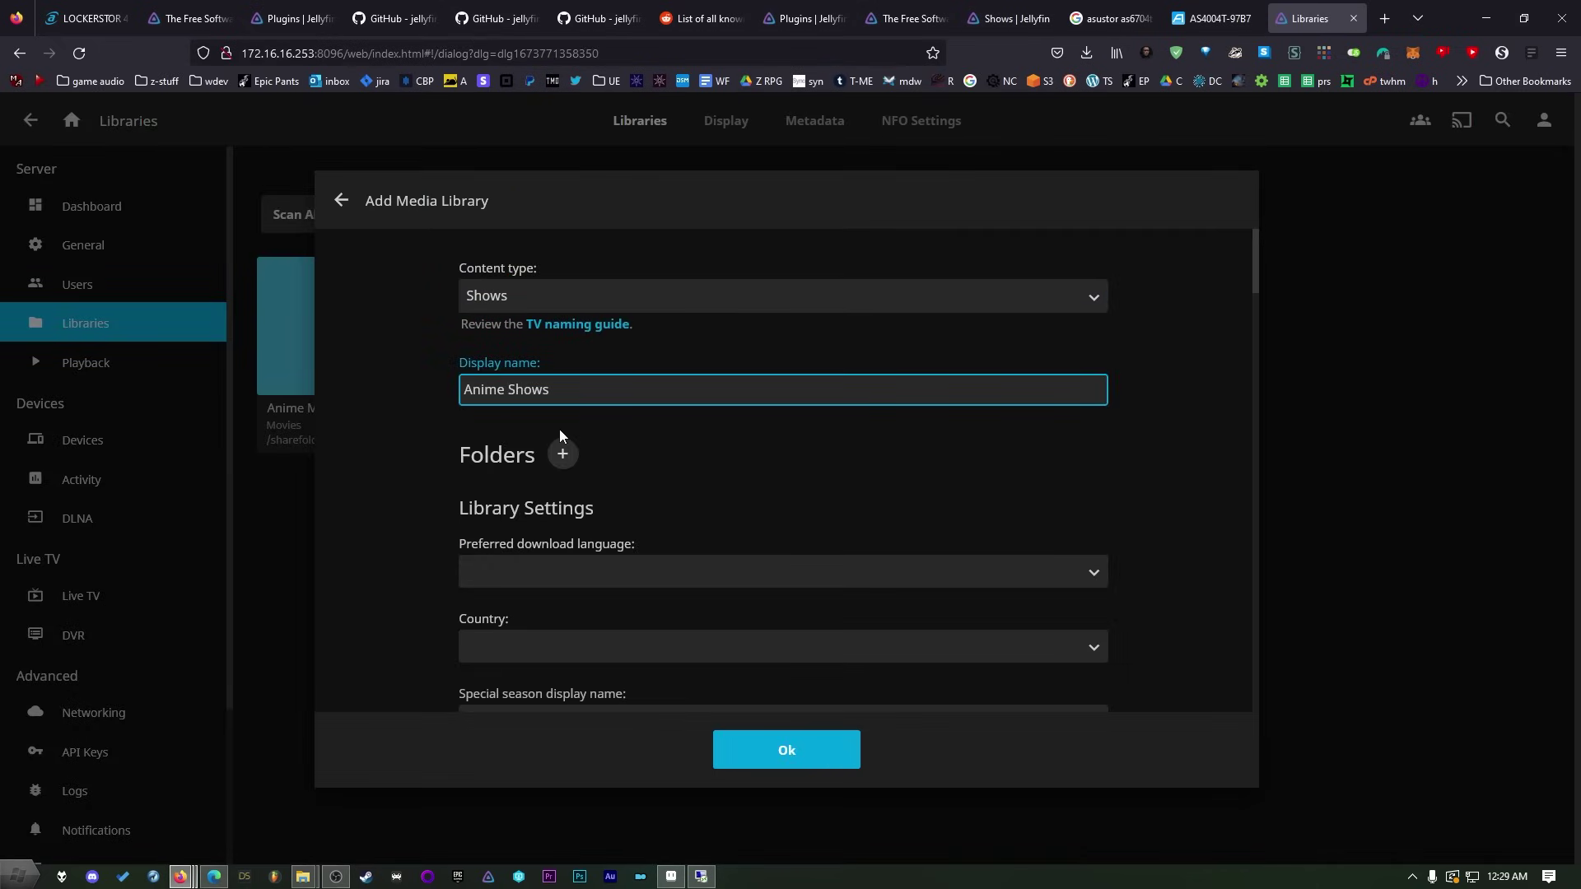
Add the folder /sharefolder/Media/Anime/Shows to the Anime Shows library
{"action": "left_click", "coordinate": [563, 458]}
{"action": "left_click", "coordinate": [559, 527]}
{"action": "left_click", "coordinate": [538, 502]}
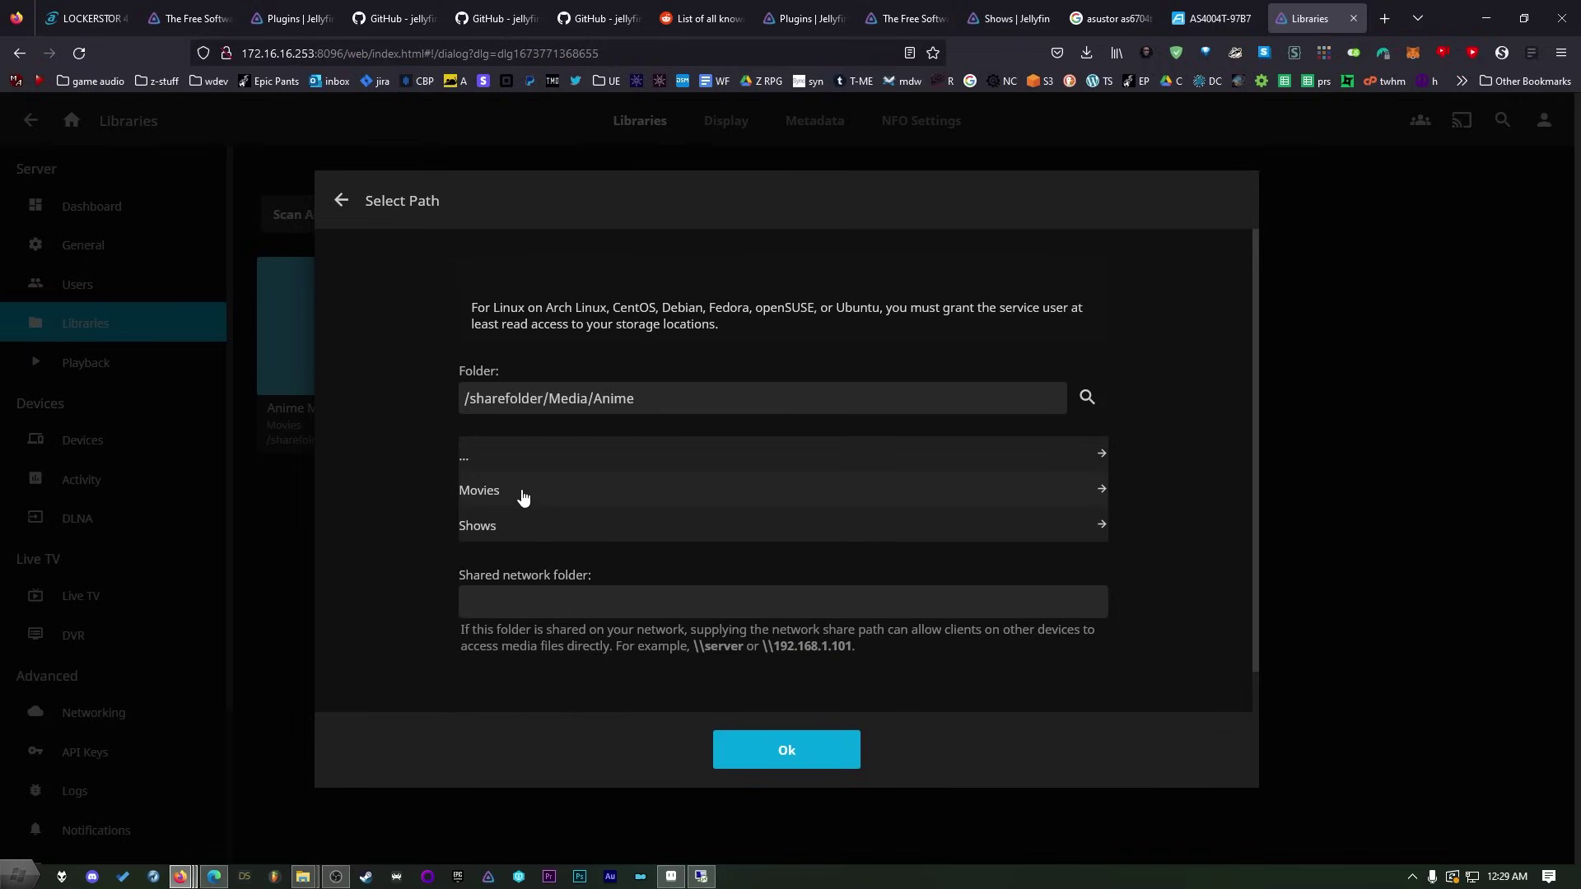
{"action": "left_click", "coordinate": [482, 537]}
{"action": "scroll", "coordinate": [406, 555], "scroll_direction": "down", "scroll_amount": 3}
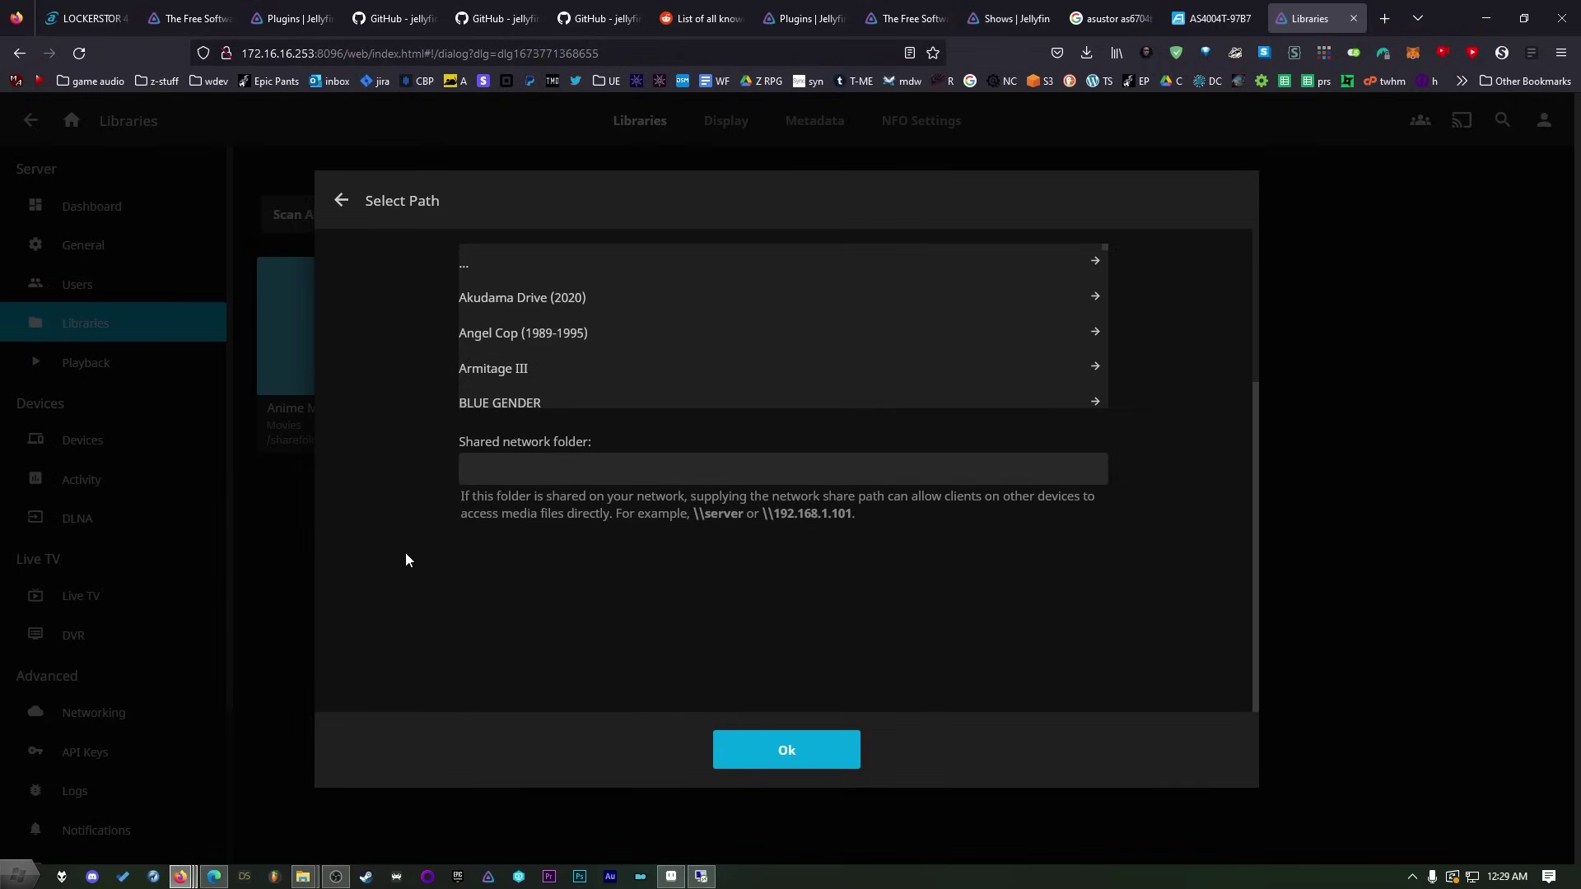
{"action": "key", "text": "alt+Left"}
Rank TheTVDB first among the TV show metadata downloaders, above AniList and AniDB
{"action": "scroll", "coordinate": [405, 552], "scroll_direction": "down", "scroll_amount": 10}
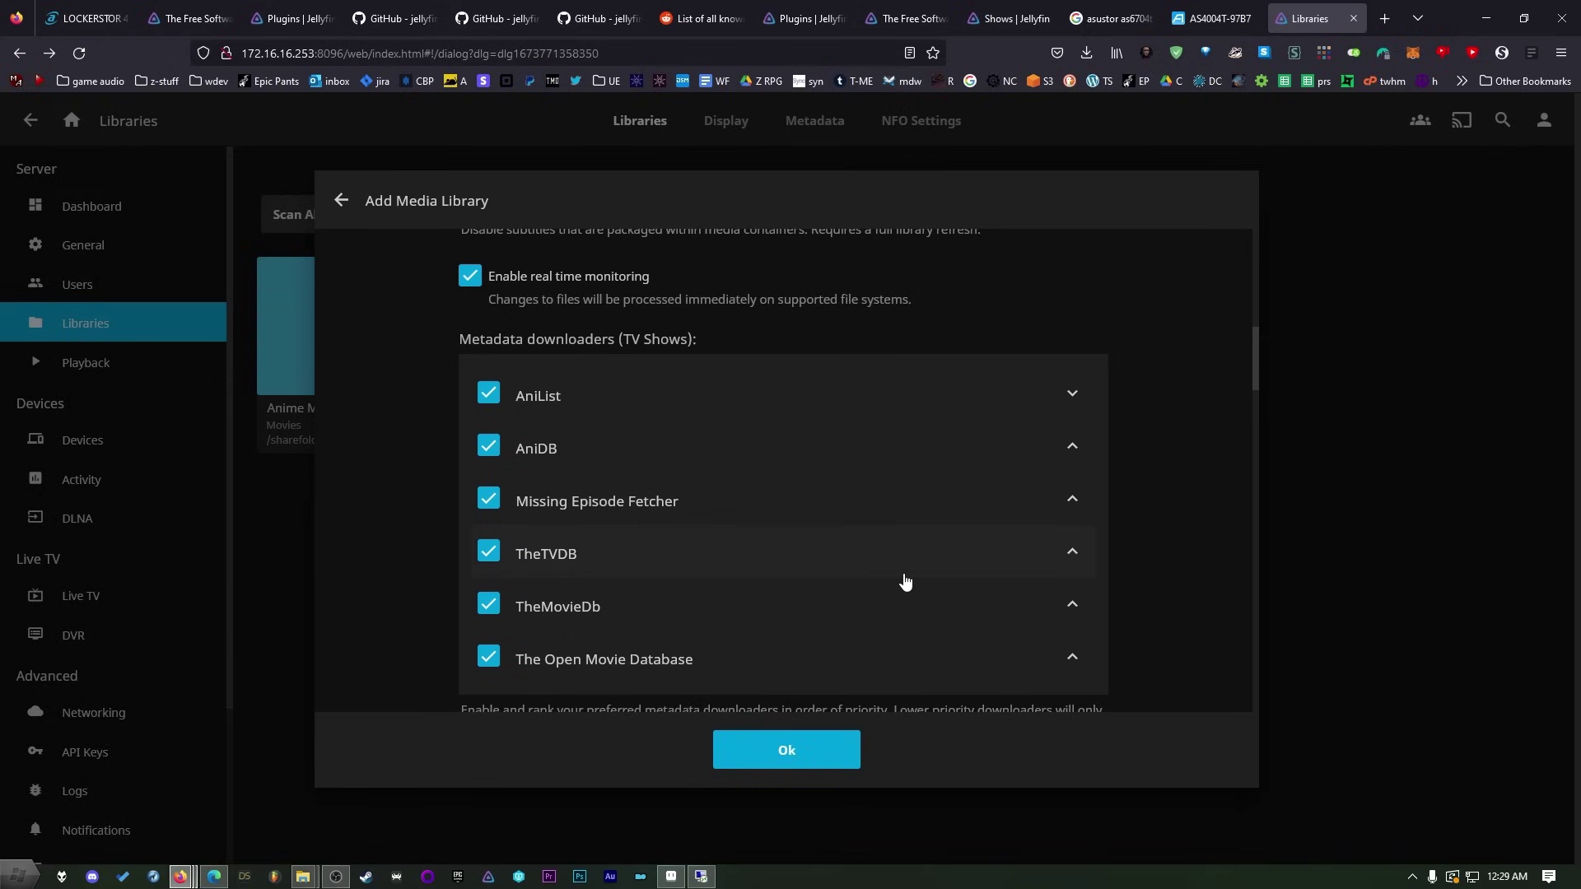
{"action": "left_click", "coordinate": [1072, 551]}
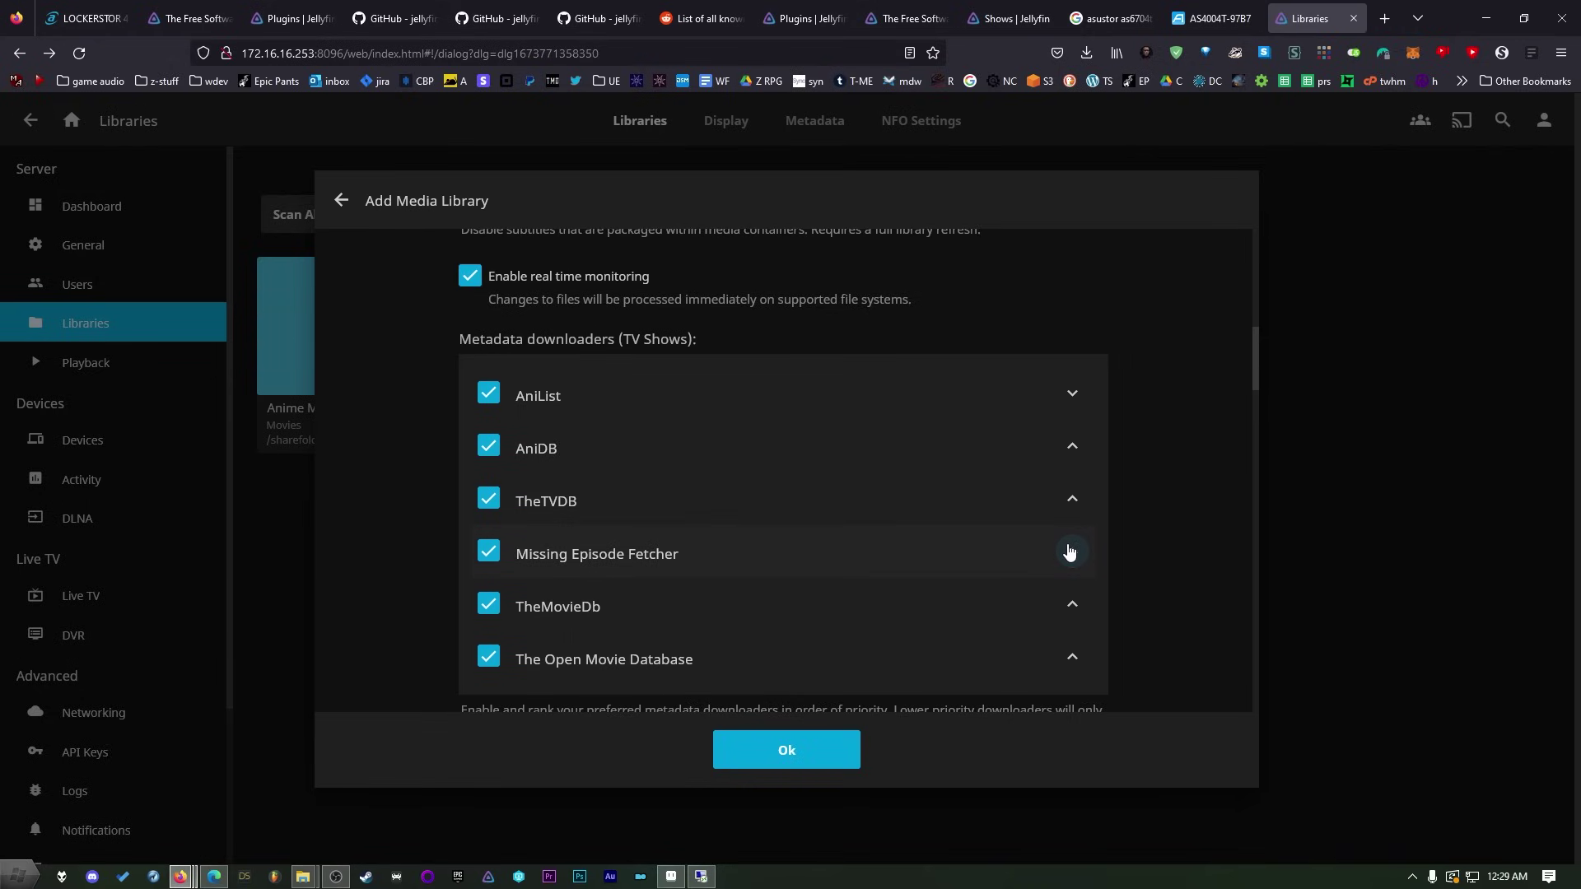
{"action": "left_click", "coordinate": [1073, 499]}
{"action": "left_click", "coordinate": [1072, 450]}
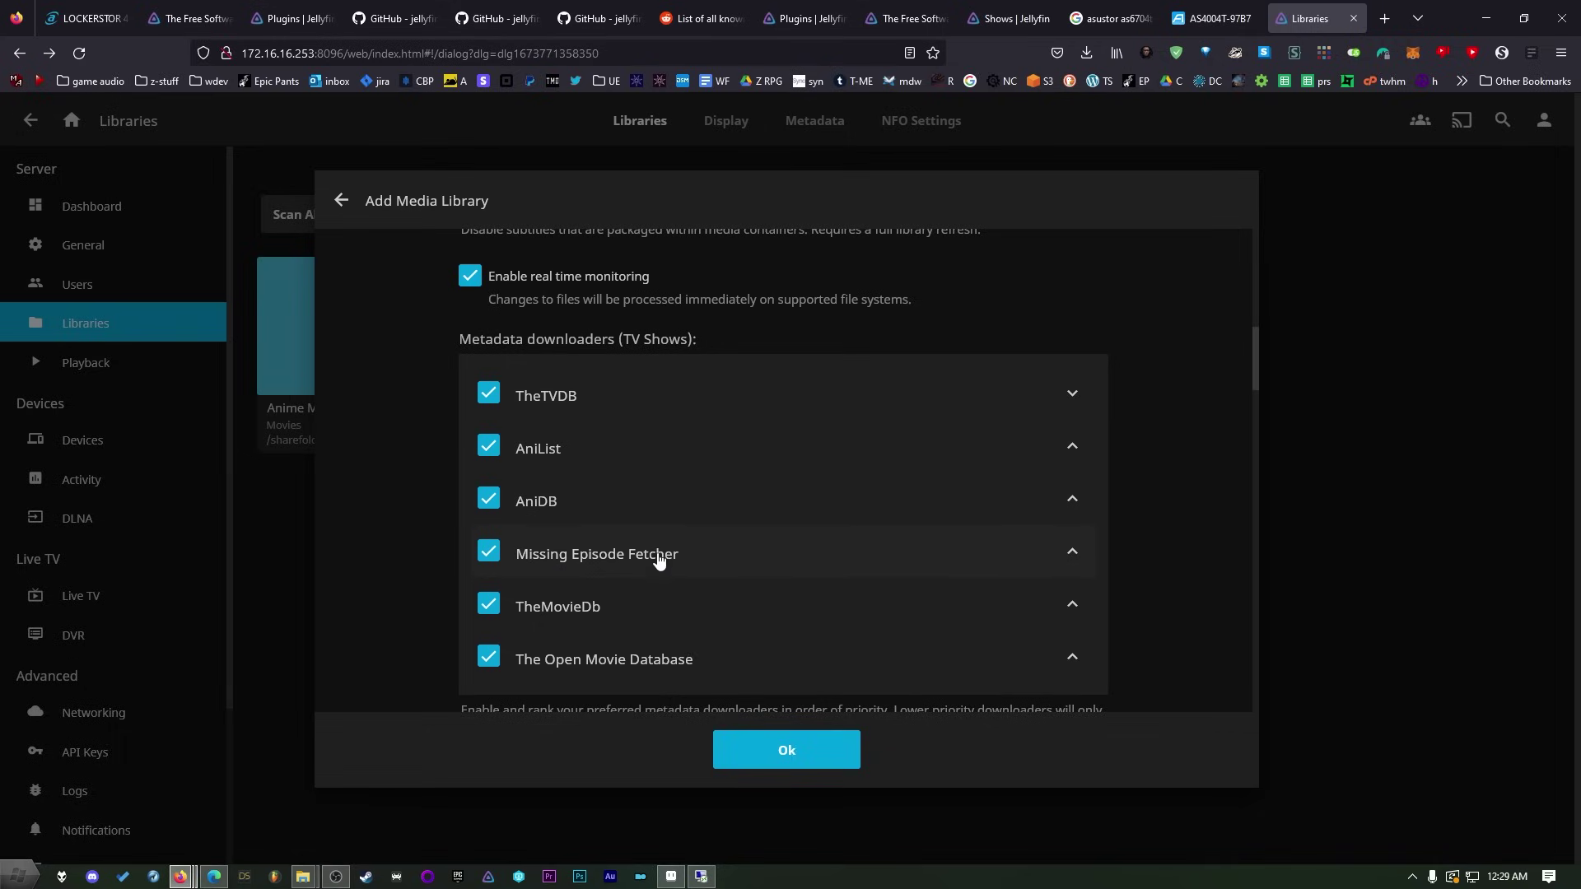
Rank TheTVDB above AniDB in the episode metadata downloaders
{"action": "scroll", "coordinate": [589, 479], "scroll_direction": "down", "scroll_amount": 3}
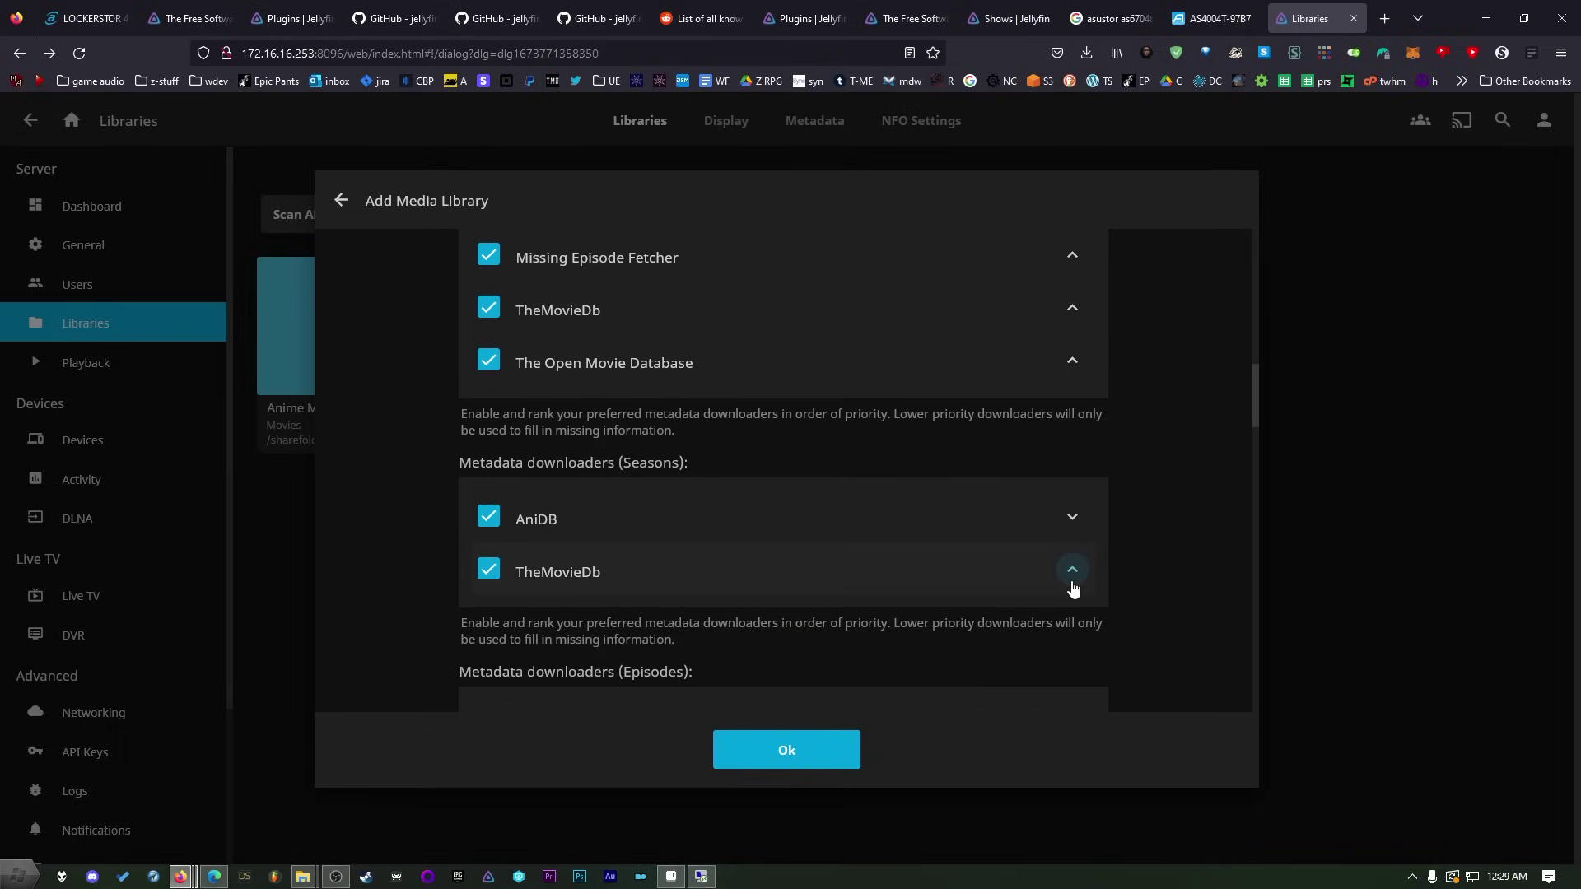
{"action": "scroll", "coordinate": [614, 526], "scroll_direction": "down", "scroll_amount": 2}
{"action": "scroll", "coordinate": [1075, 488], "scroll_direction": "down", "scroll_amount": 1}
{"action": "left_click", "coordinate": [1074, 486]}
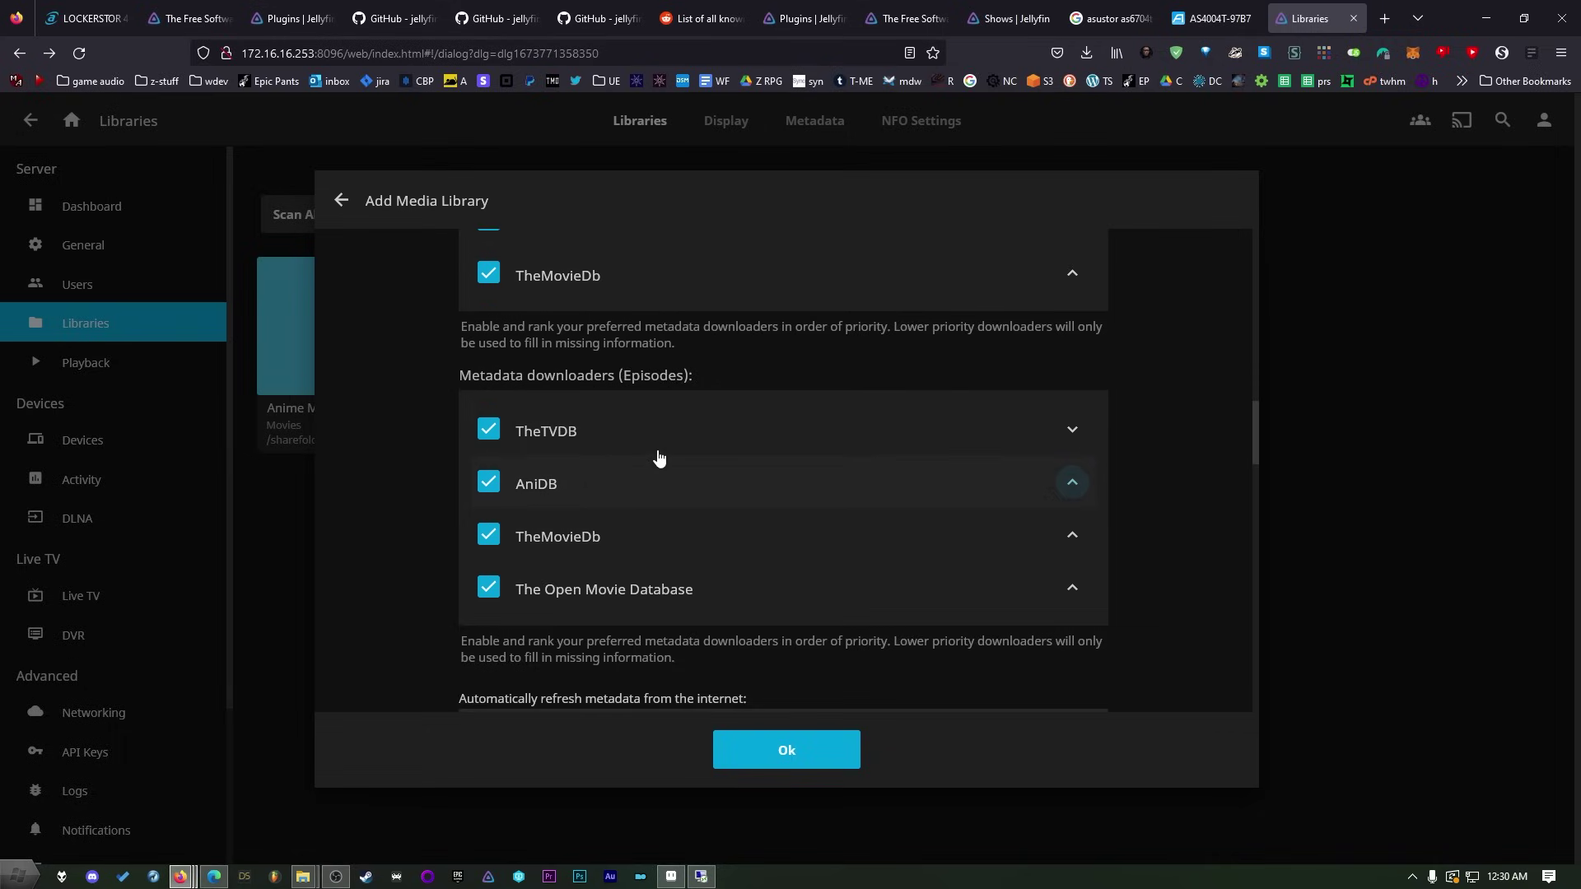
Rank Fanart first among the TV show image fetchers, above AniDB, AniList and TheTVDB
{"action": "scroll", "coordinate": [854, 575], "scroll_direction": "down", "scroll_amount": 3}
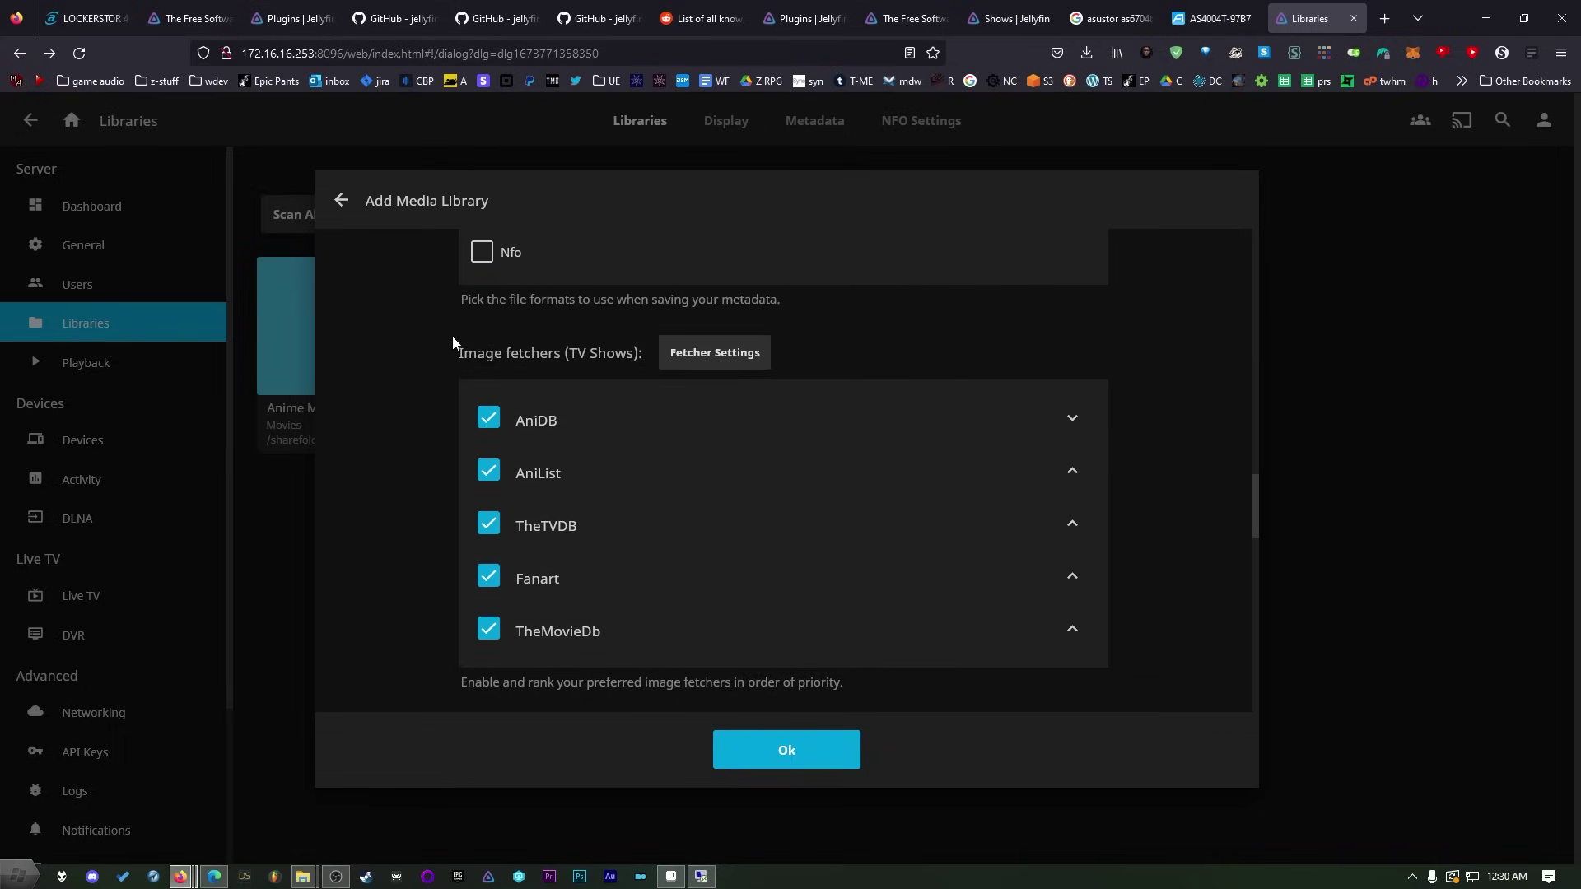
{"action": "left_click", "coordinate": [1073, 577]}
{"action": "left_click", "coordinate": [1072, 525]}
{"action": "left_click", "coordinate": [1072, 471]}
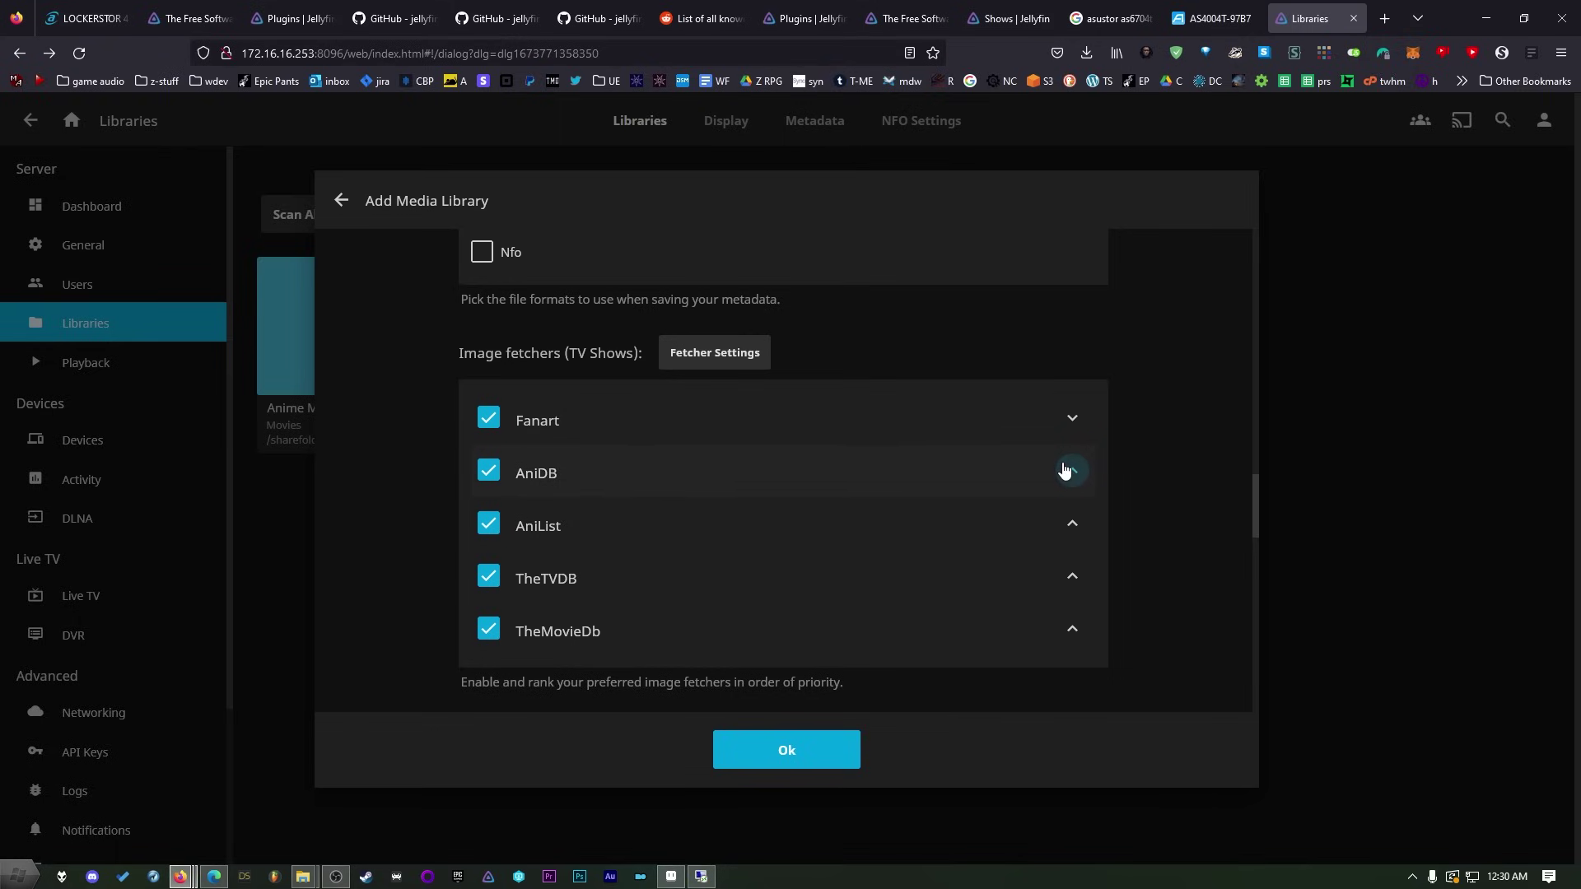
Rank Fanart above TheTVDB in the season image fetchers and save the Anime Shows library
{"action": "scroll", "coordinate": [1063, 471], "scroll_direction": "down", "scroll_amount": 4}
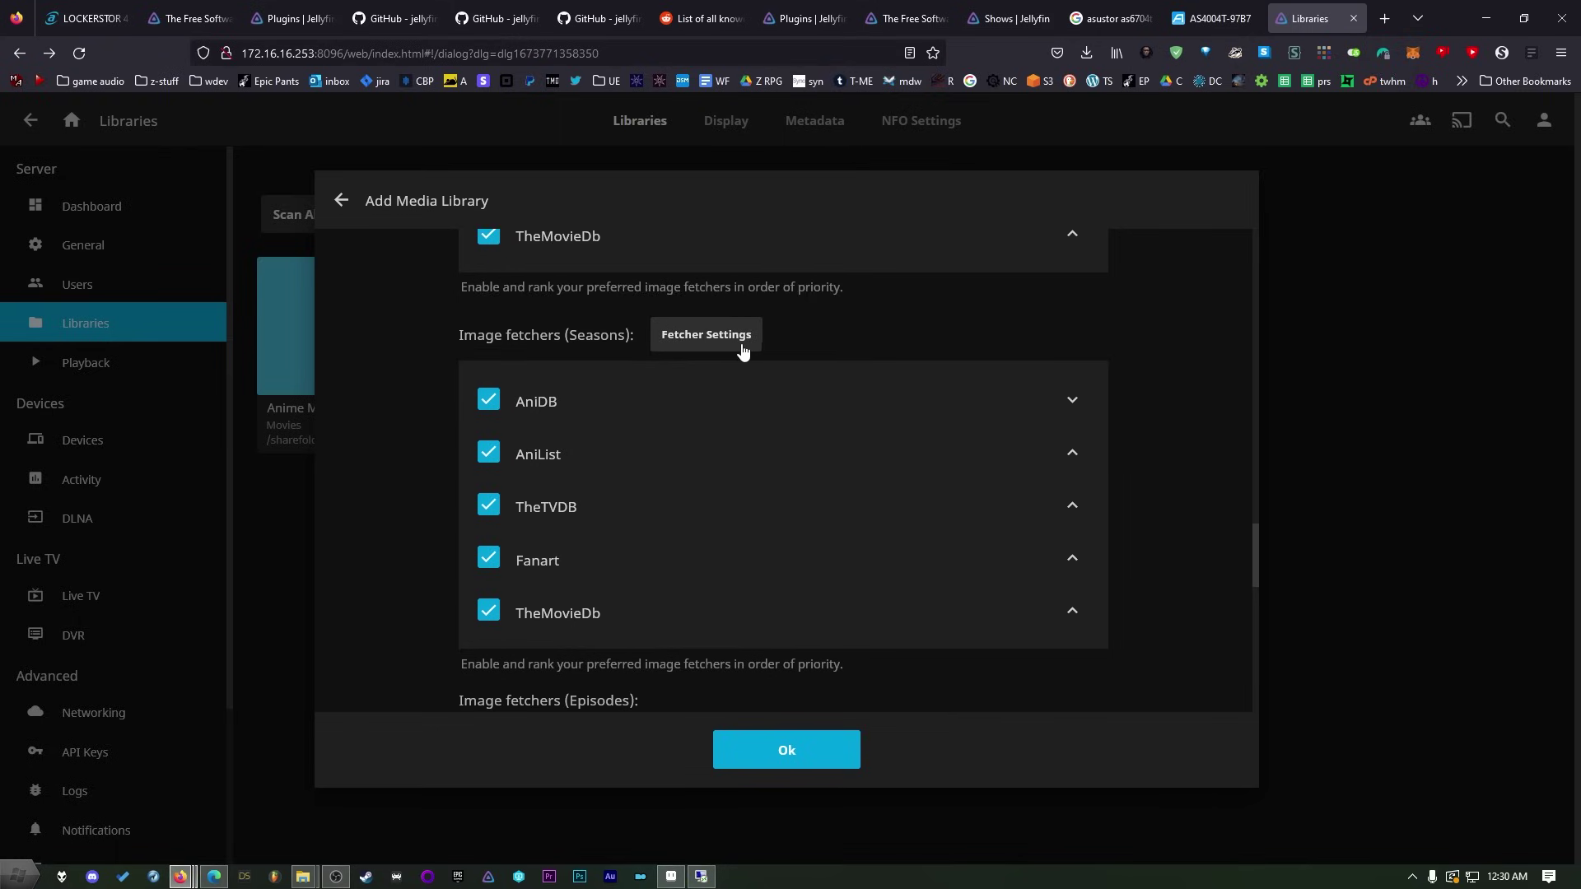
{"action": "left_click", "coordinate": [1072, 565]}
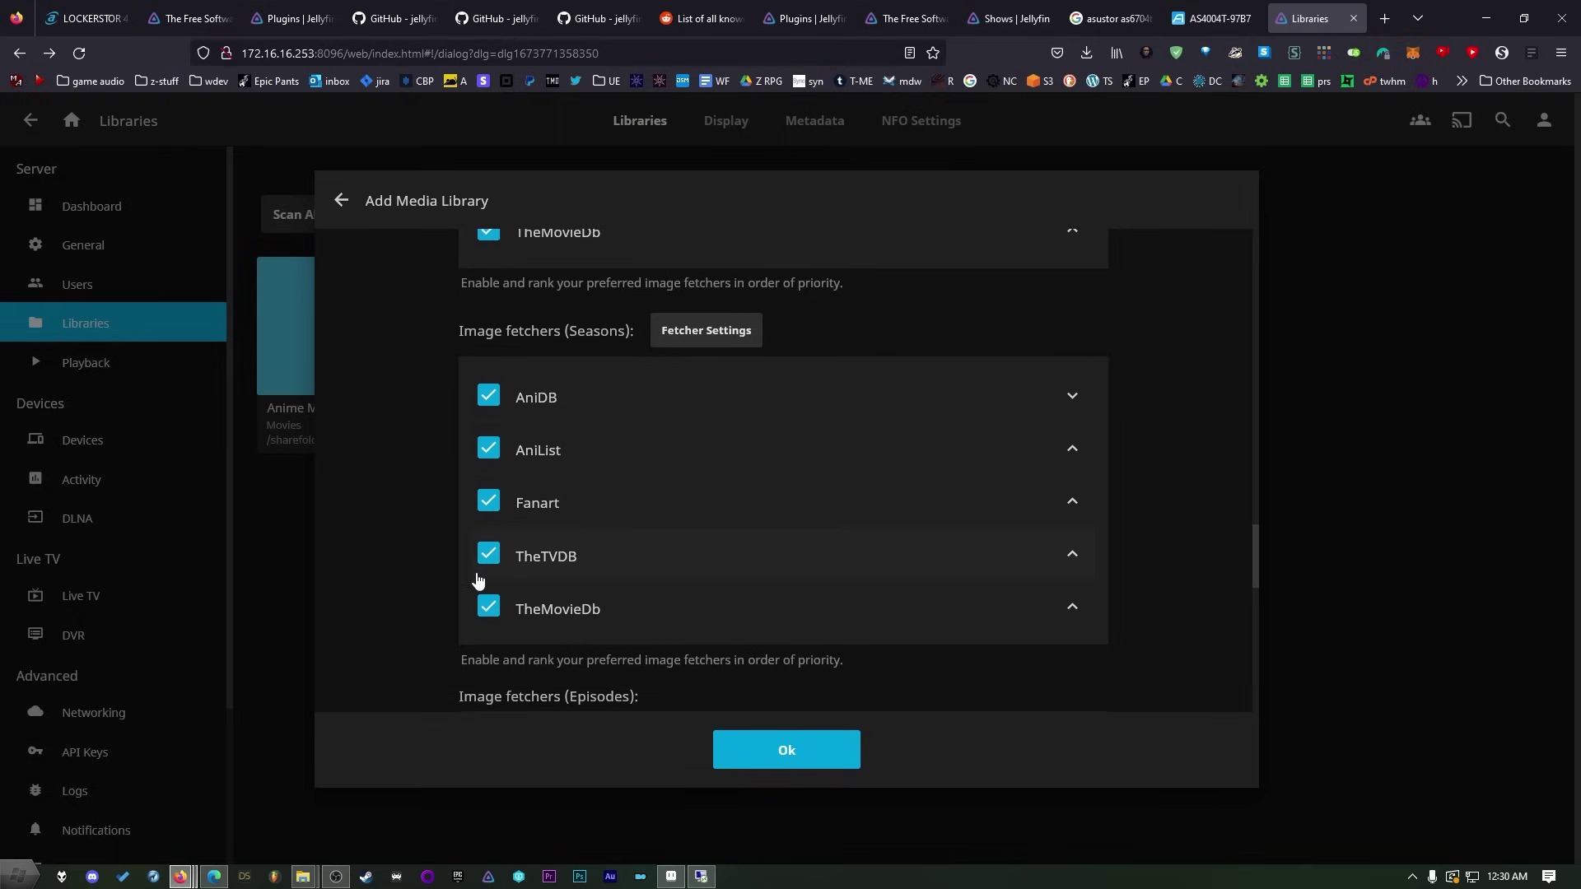
{"action": "scroll", "coordinate": [477, 584], "scroll_direction": "down", "scroll_amount": 2}
{"action": "scroll", "coordinate": [412, 568], "scroll_direction": "down", "scroll_amount": 10}
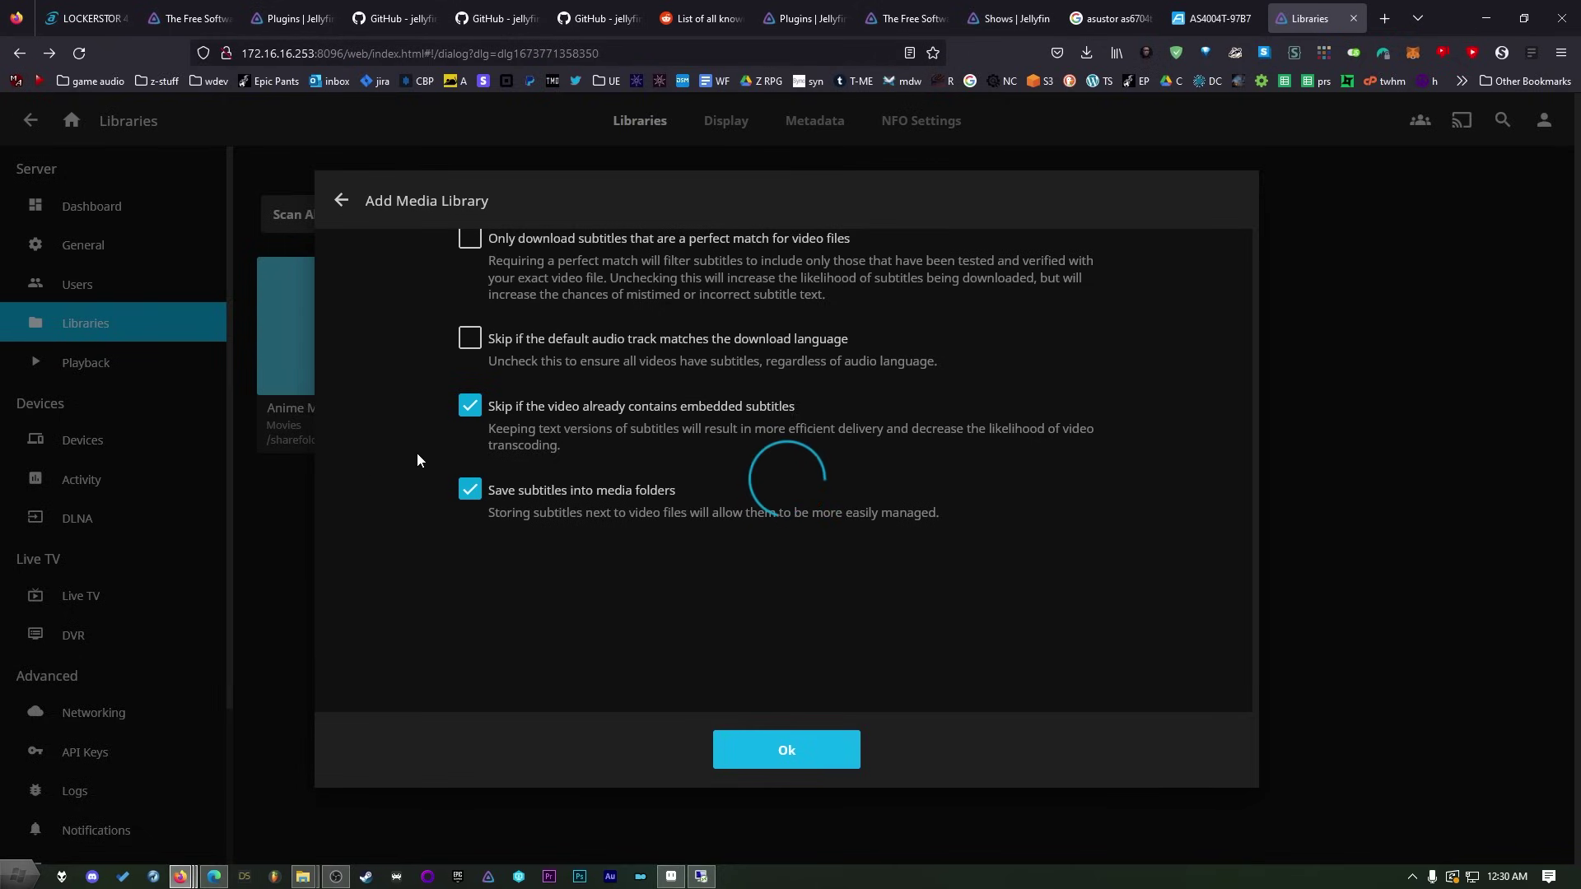
{"action": "left_click", "coordinate": [785, 750]}
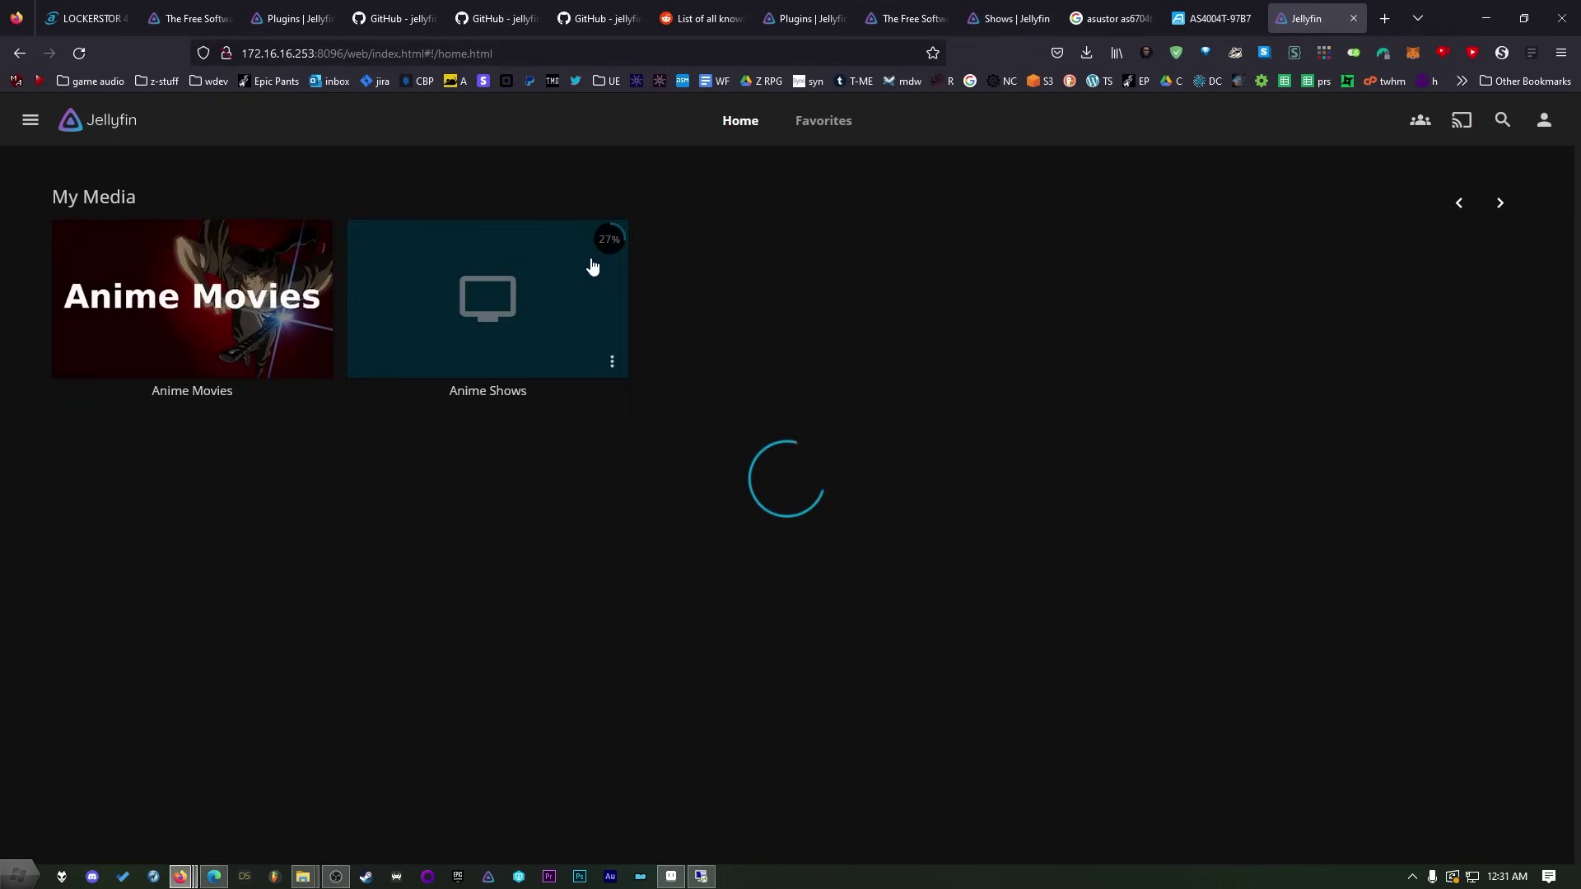
Open the Anime Movies library from the home page
{"action": "left_click", "coordinate": [205, 258]}
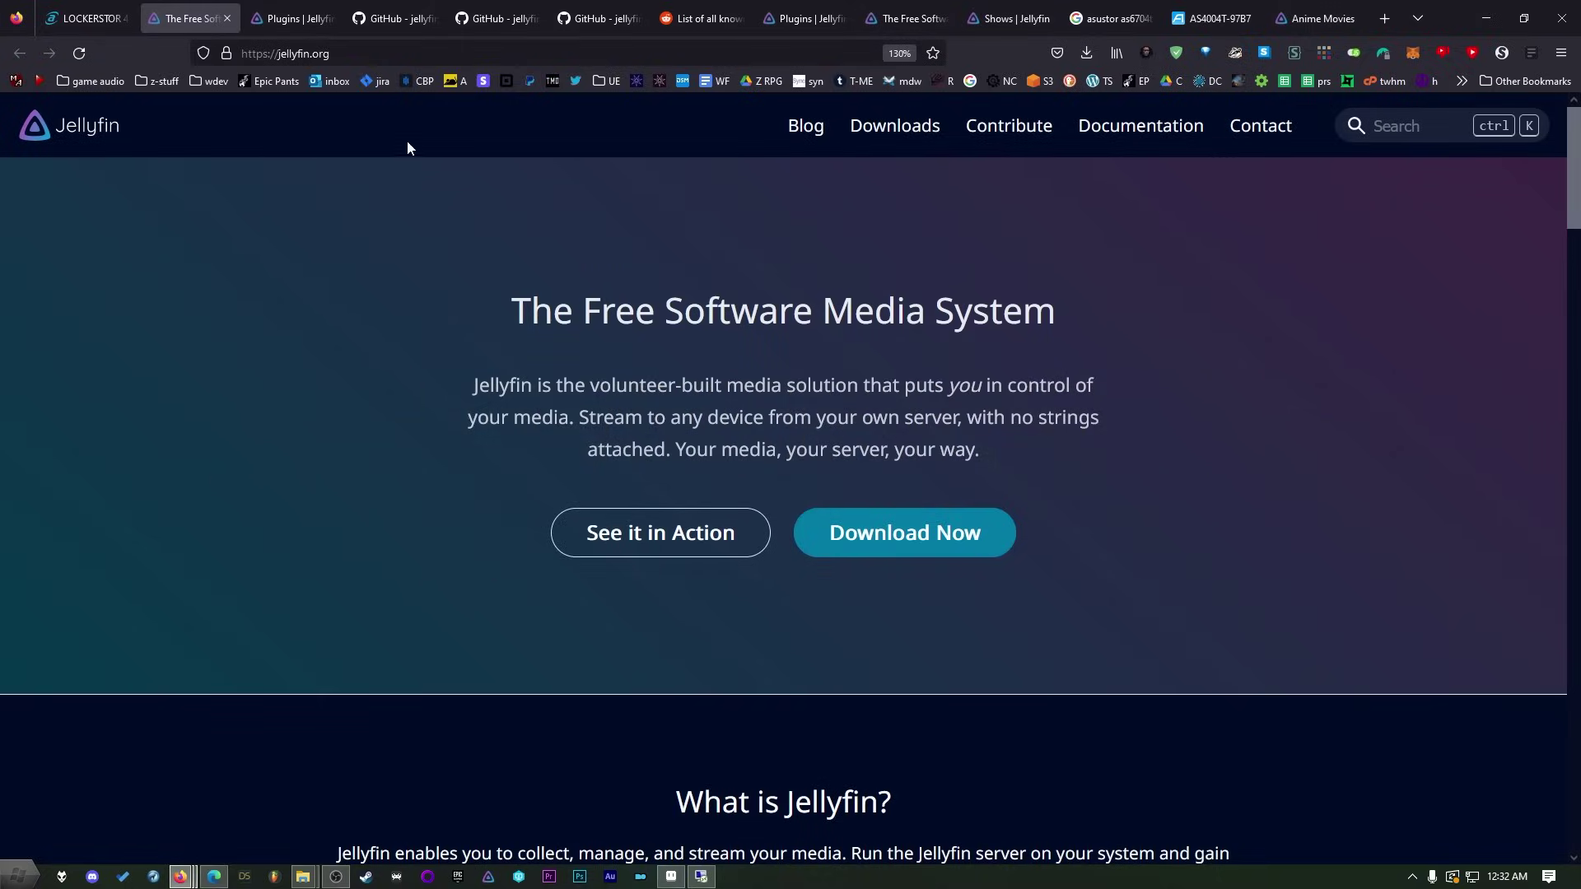
Open the Jellyfin website's Downloads page and review the recommended client apps
{"action": "left_click", "coordinate": [874, 140]}
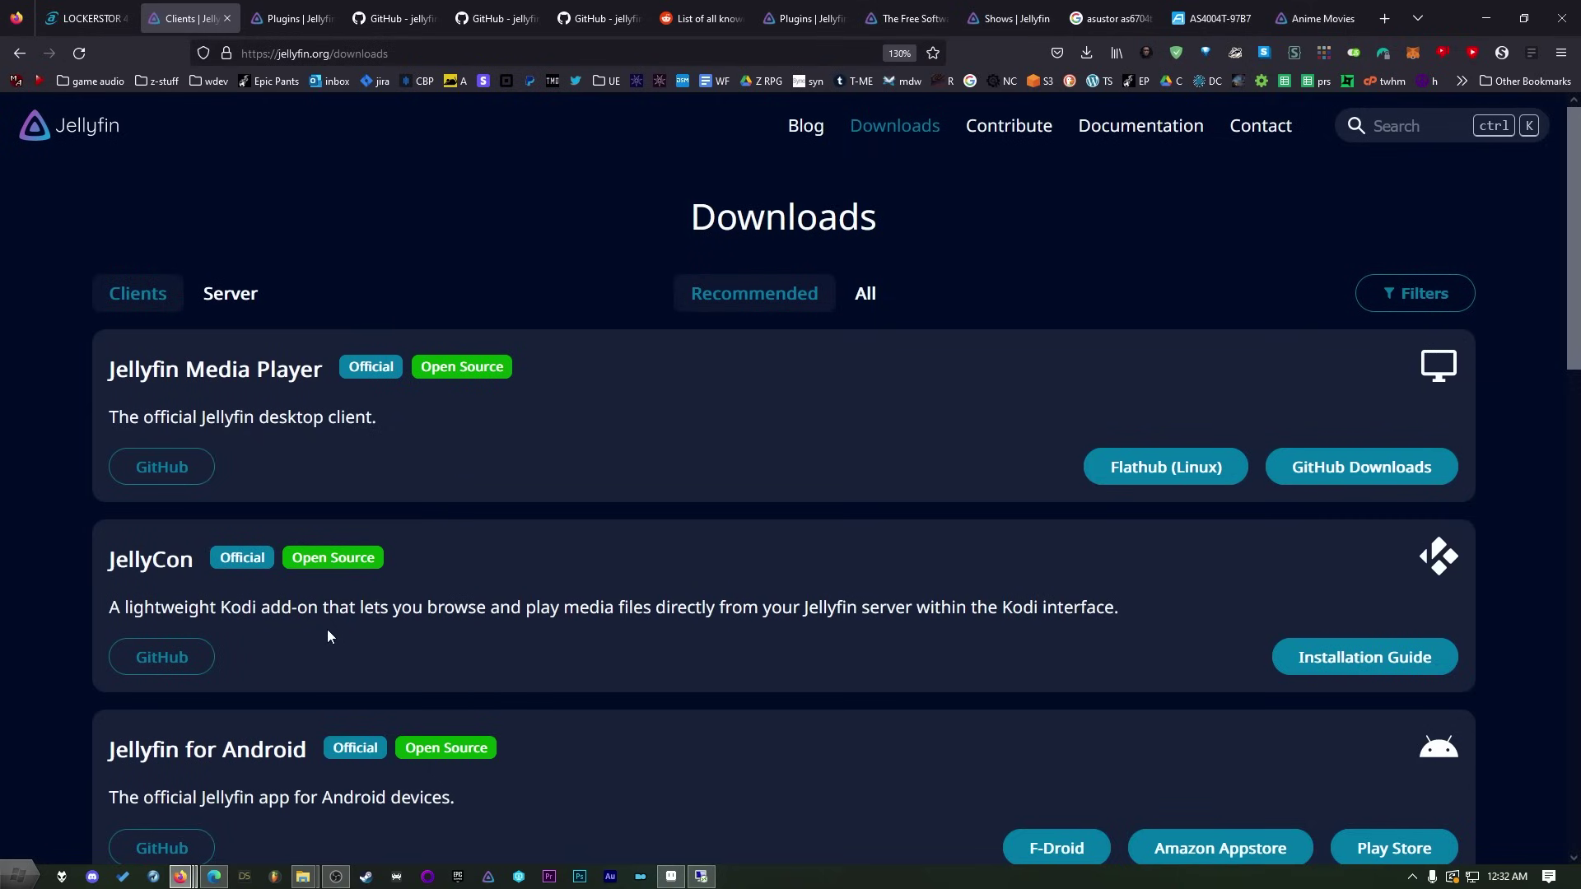
{"action": "scroll", "coordinate": [333, 629], "scroll_direction": "down", "scroll_amount": 5}
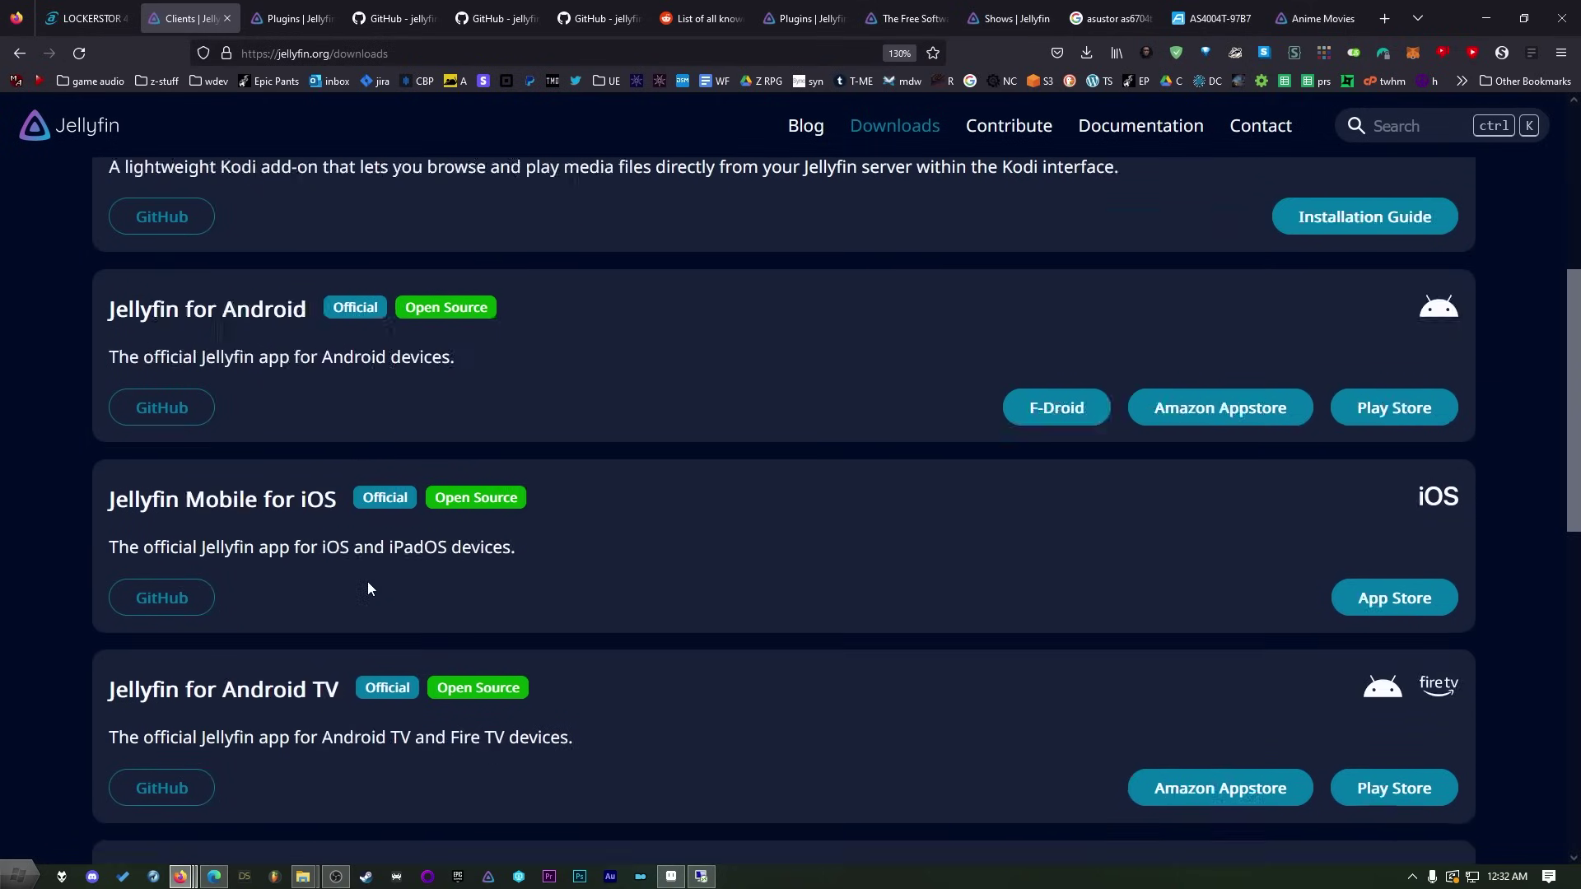
{"action": "scroll", "coordinate": [519, 586], "scroll_direction": "down", "scroll_amount": 2}
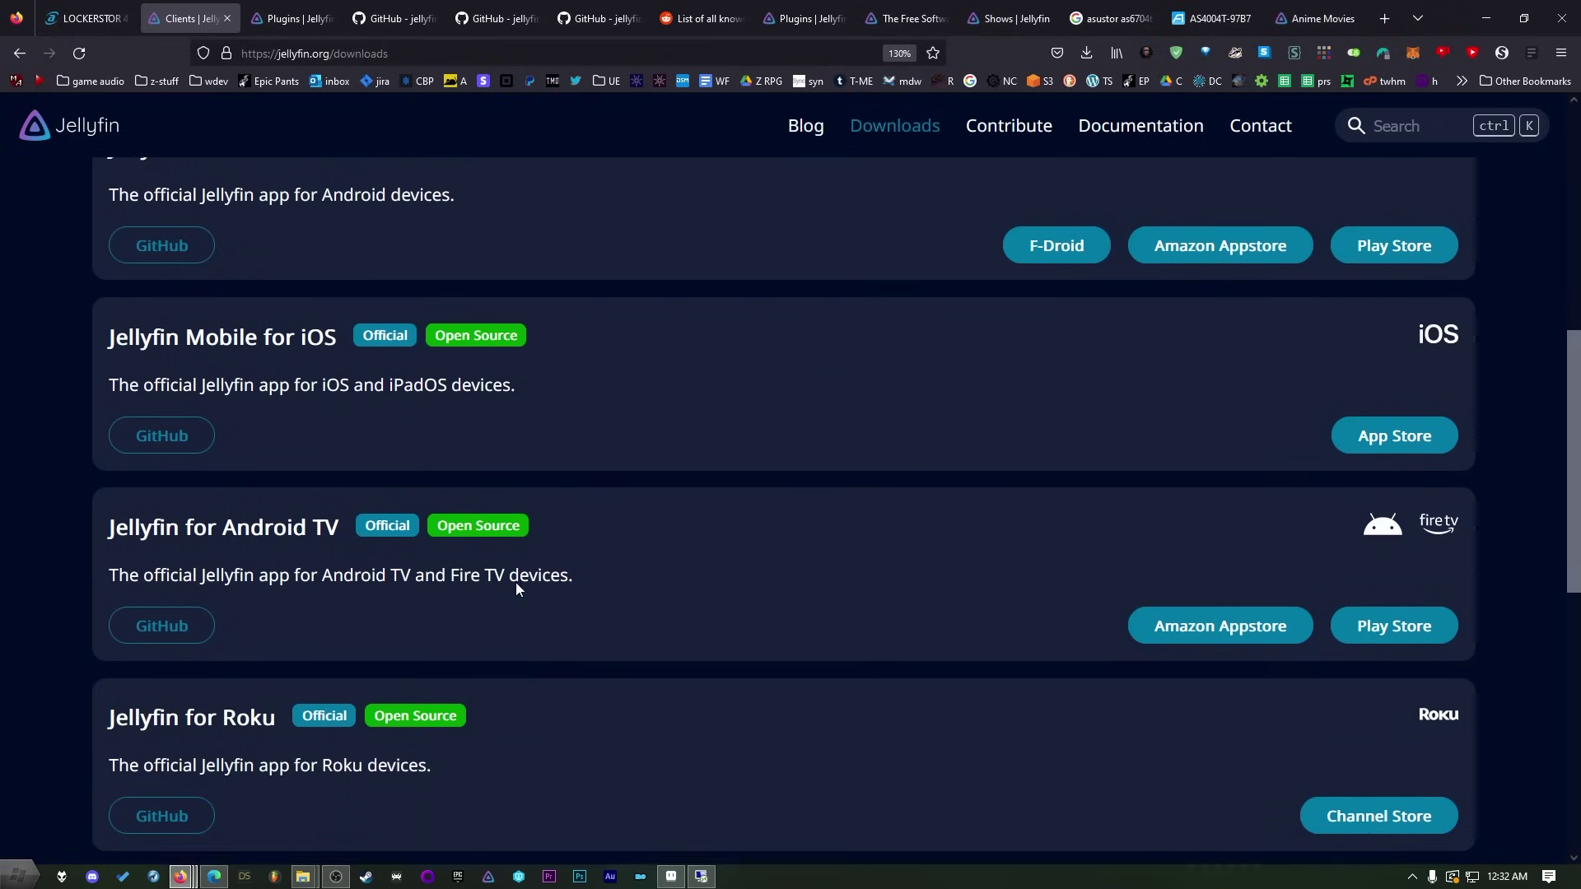
{"action": "scroll", "coordinate": [519, 586], "scroll_direction": "down", "scroll_amount": 7}
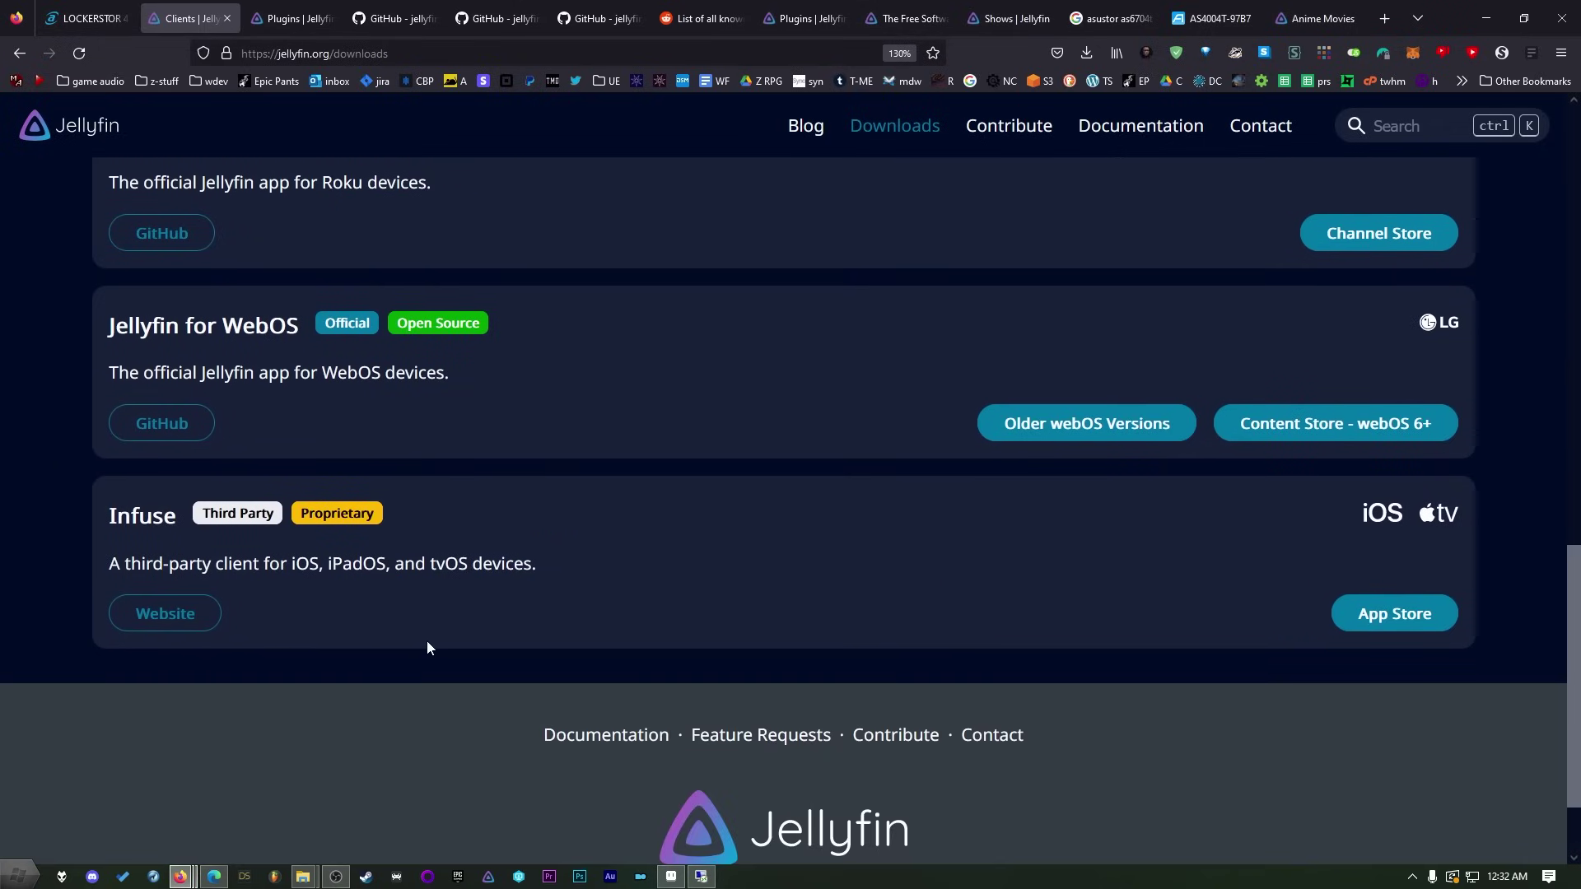
{"action": "scroll", "coordinate": [426, 648], "scroll_direction": "up", "scroll_amount": 15}
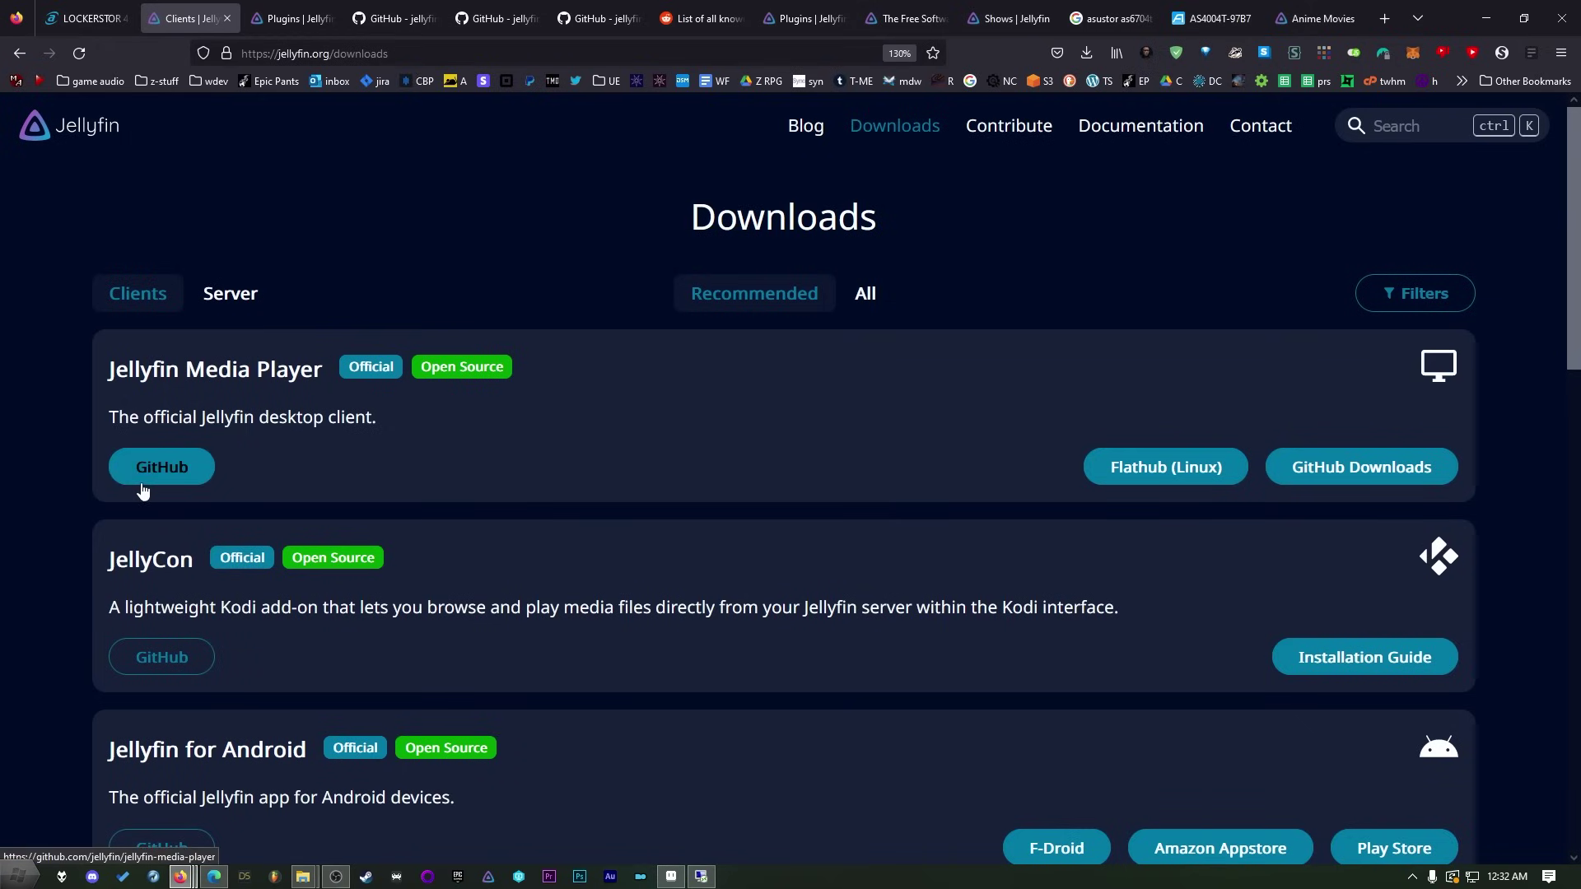
Download the JellyfinMediaPlayer-1.7.1-windows-x64.exe desktop client from its GitHub releases
{"action": "left_click", "coordinate": [1359, 469]}
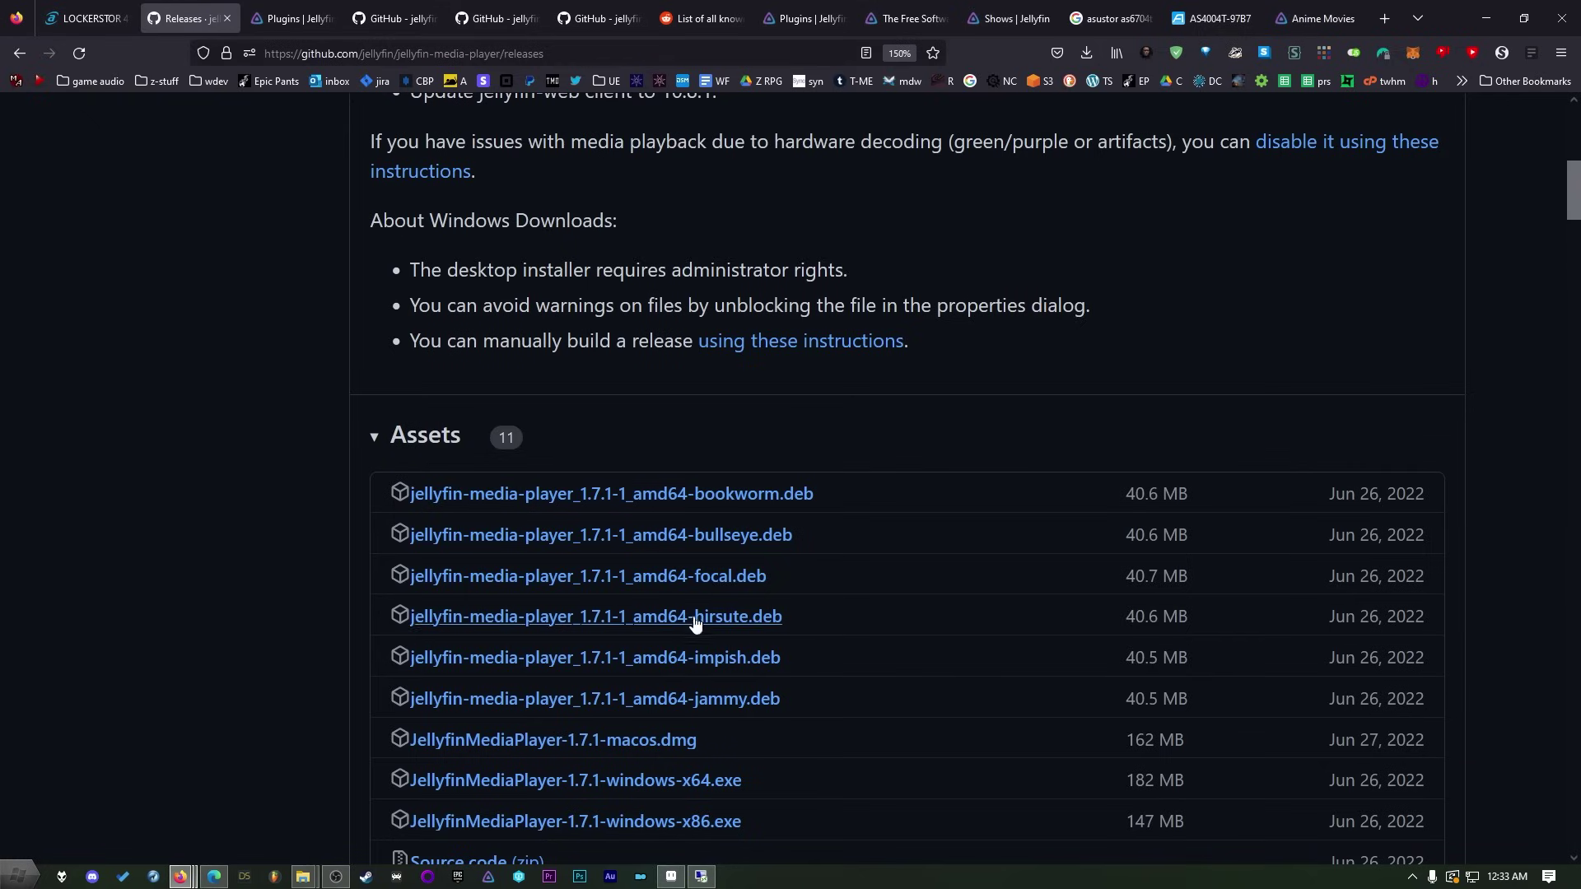
{"action": "scroll", "coordinate": [738, 365], "scroll_direction": "down", "scroll_amount": 2}
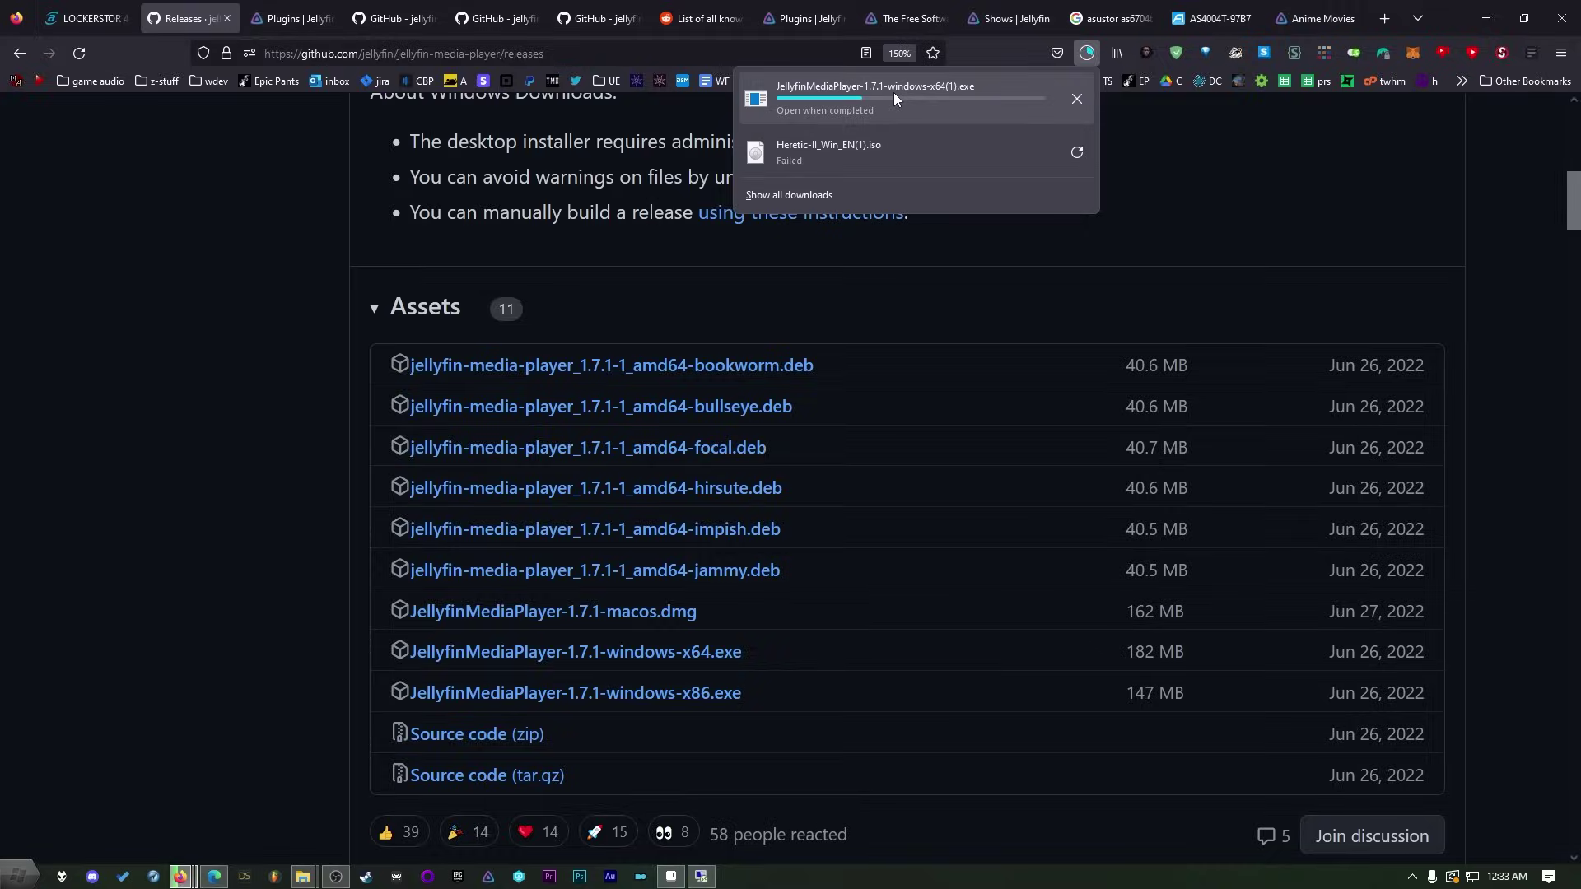
In Jellyfin Media Player, connect to the server at host 172.16.16.253:8096
{"action": "left_click", "coordinate": [579, 175]}
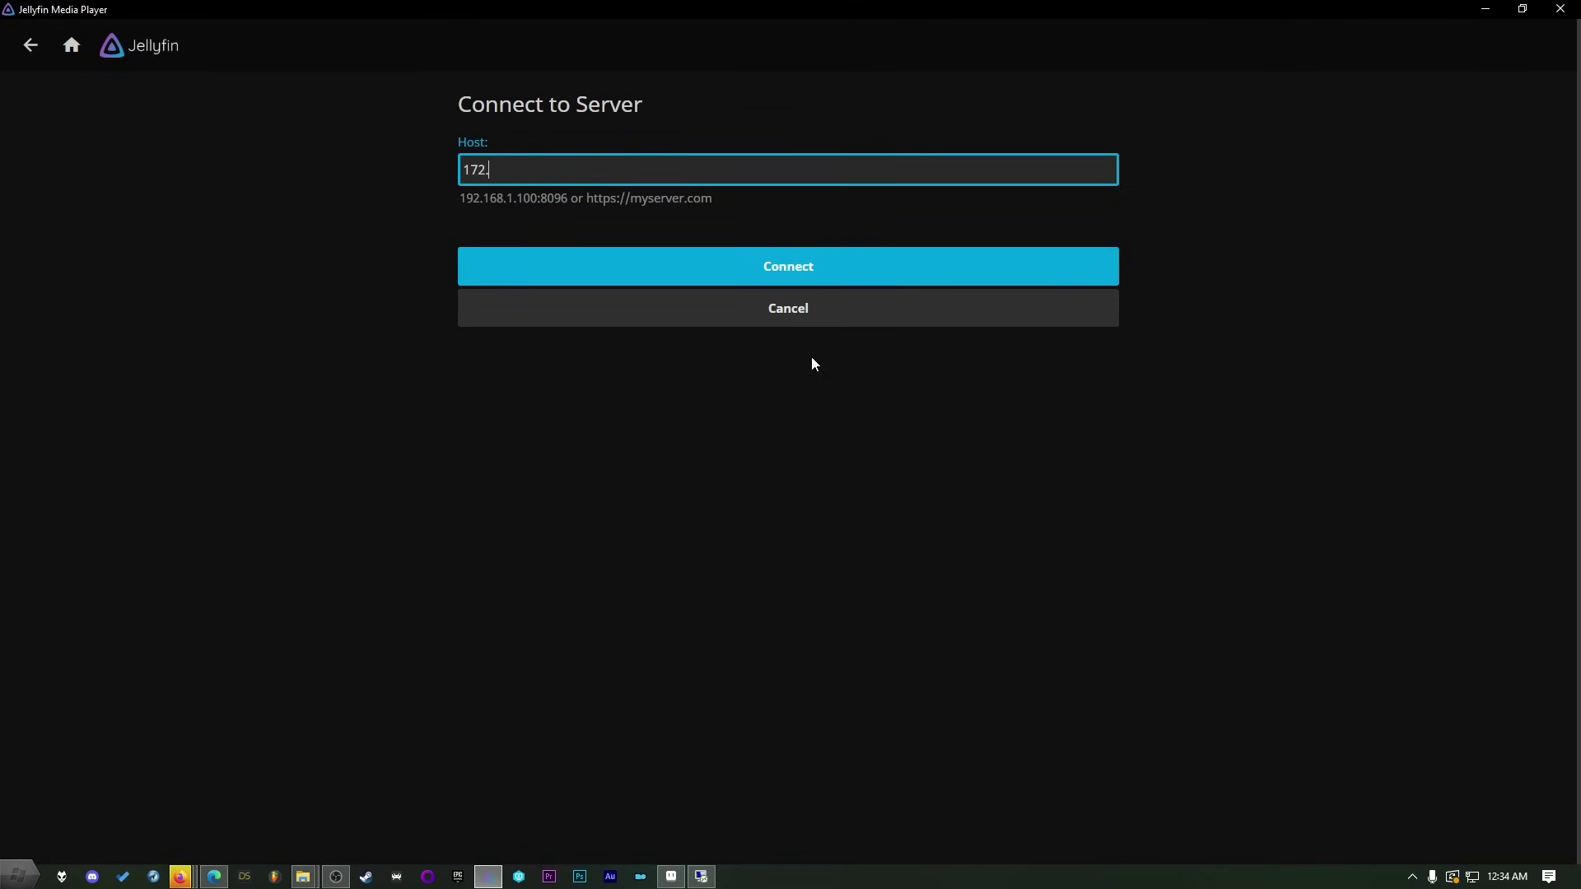
{"action": "type", "text": "172.16.16.253:8096"}
{"action": "left_click", "coordinate": [771, 276]}
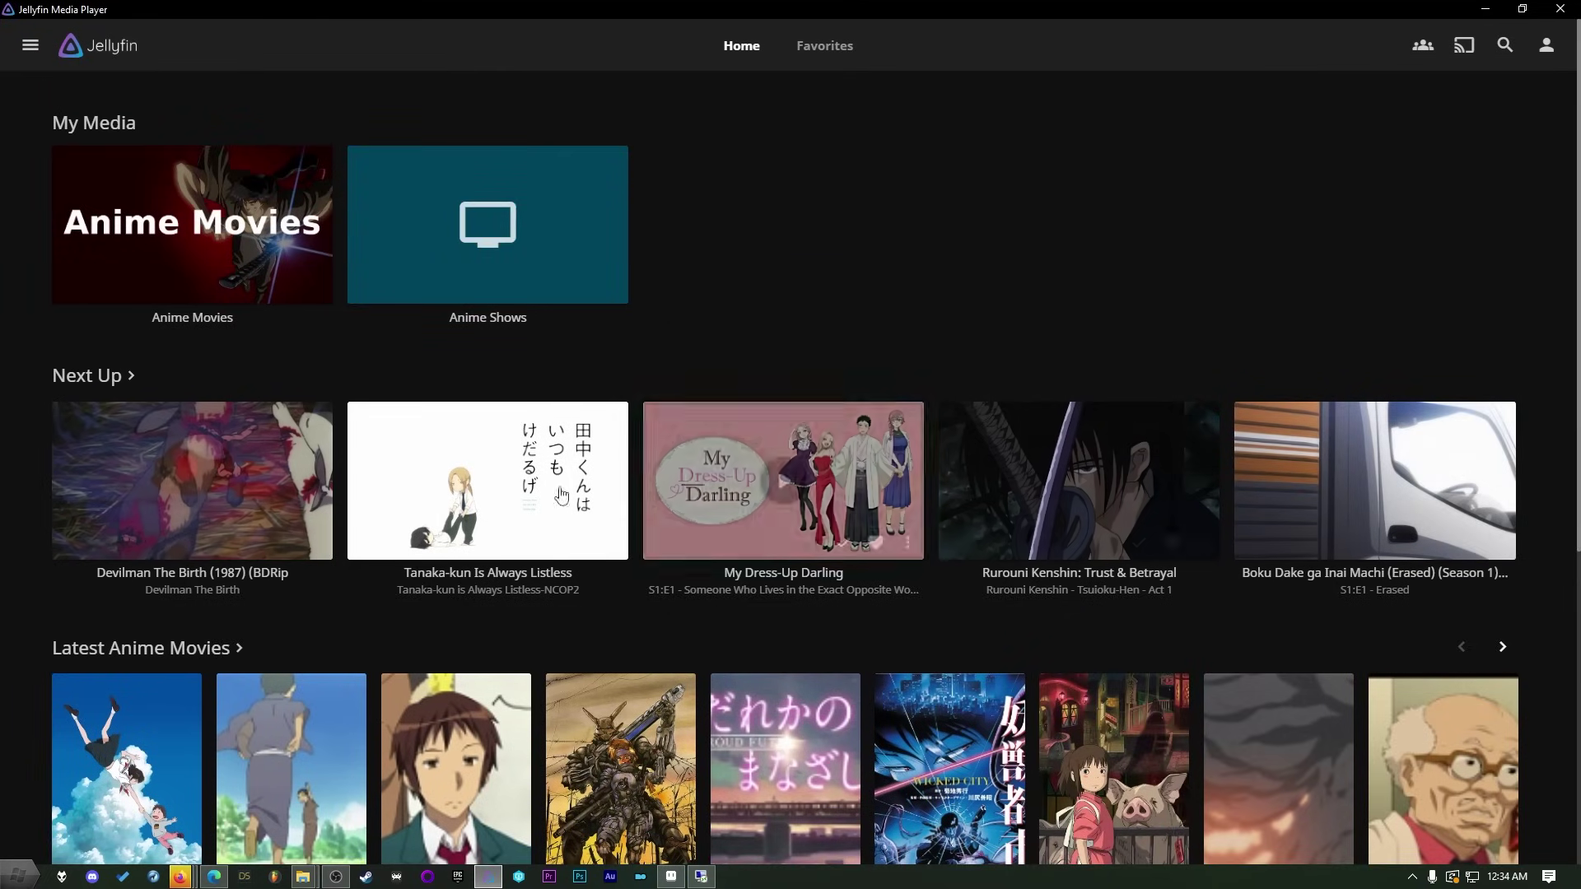
Review the Next Up, Latest Anime Movies and Latest Anime Shows rows on the home page
{"action": "scroll", "coordinate": [155, 505], "scroll_direction": "down", "scroll_amount": 5}
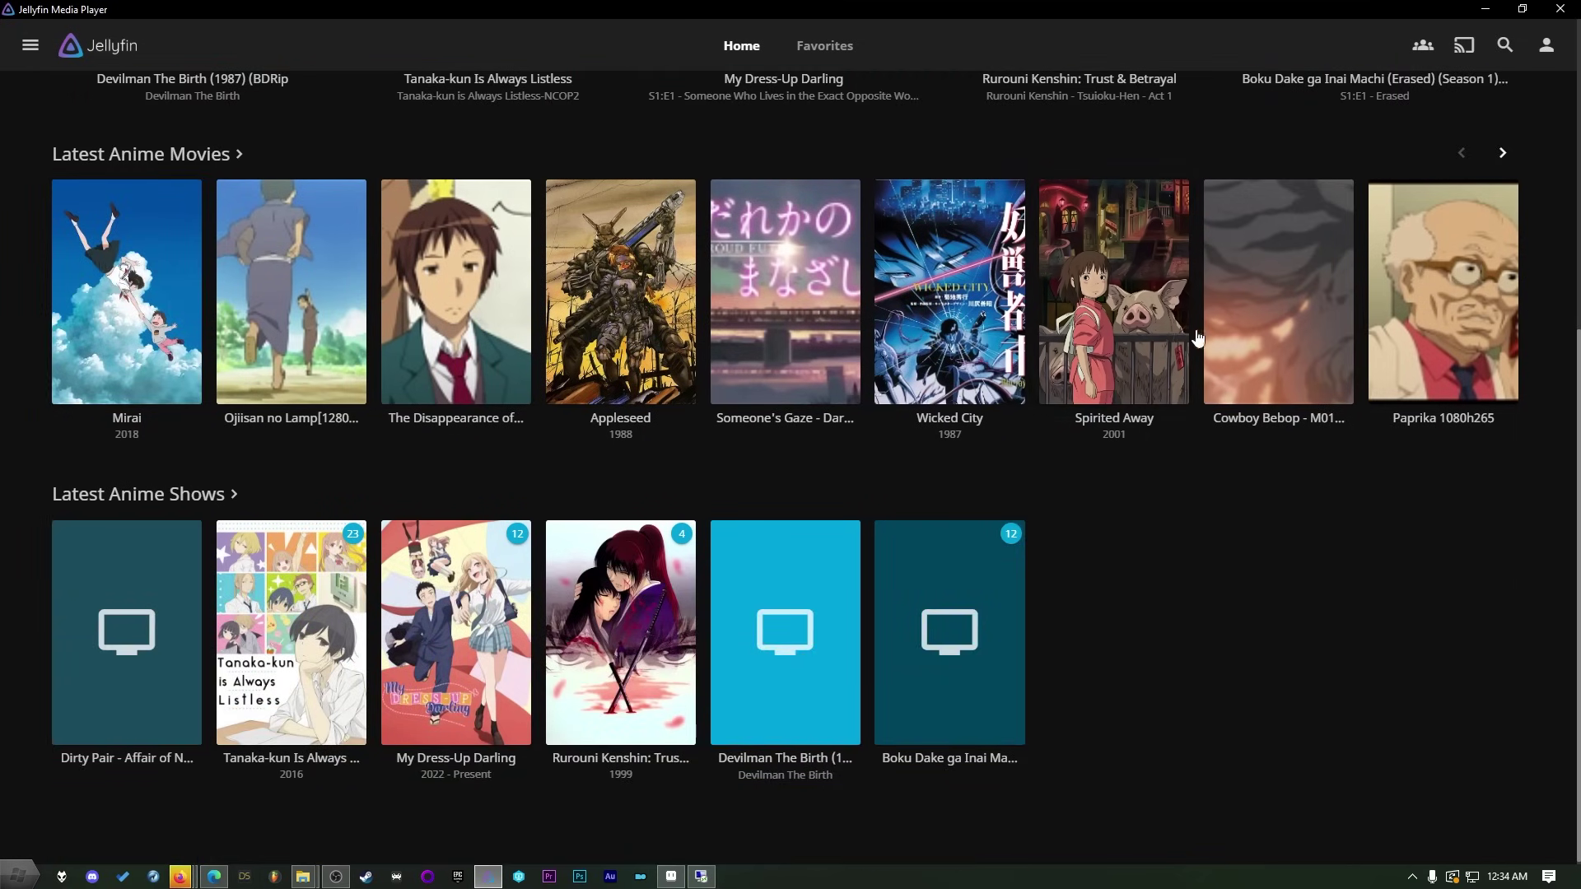
{"action": "scroll", "coordinate": [1063, 370], "scroll_direction": "up", "scroll_amount": 5}
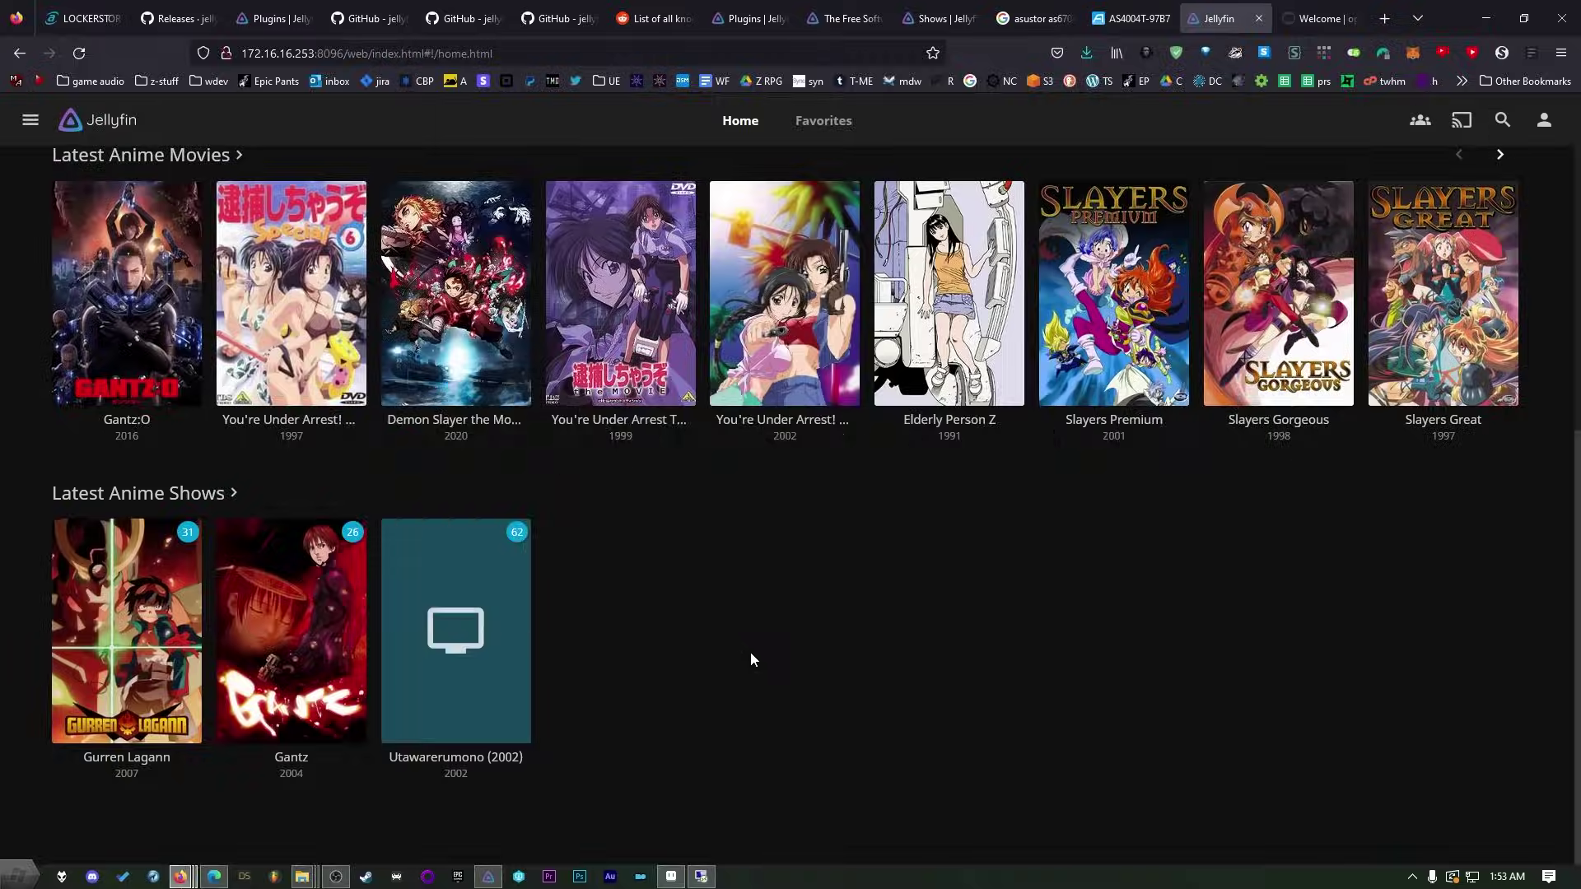
{"action": "scroll", "coordinate": [750, 652], "scroll_direction": "up", "scroll_amount": 5}
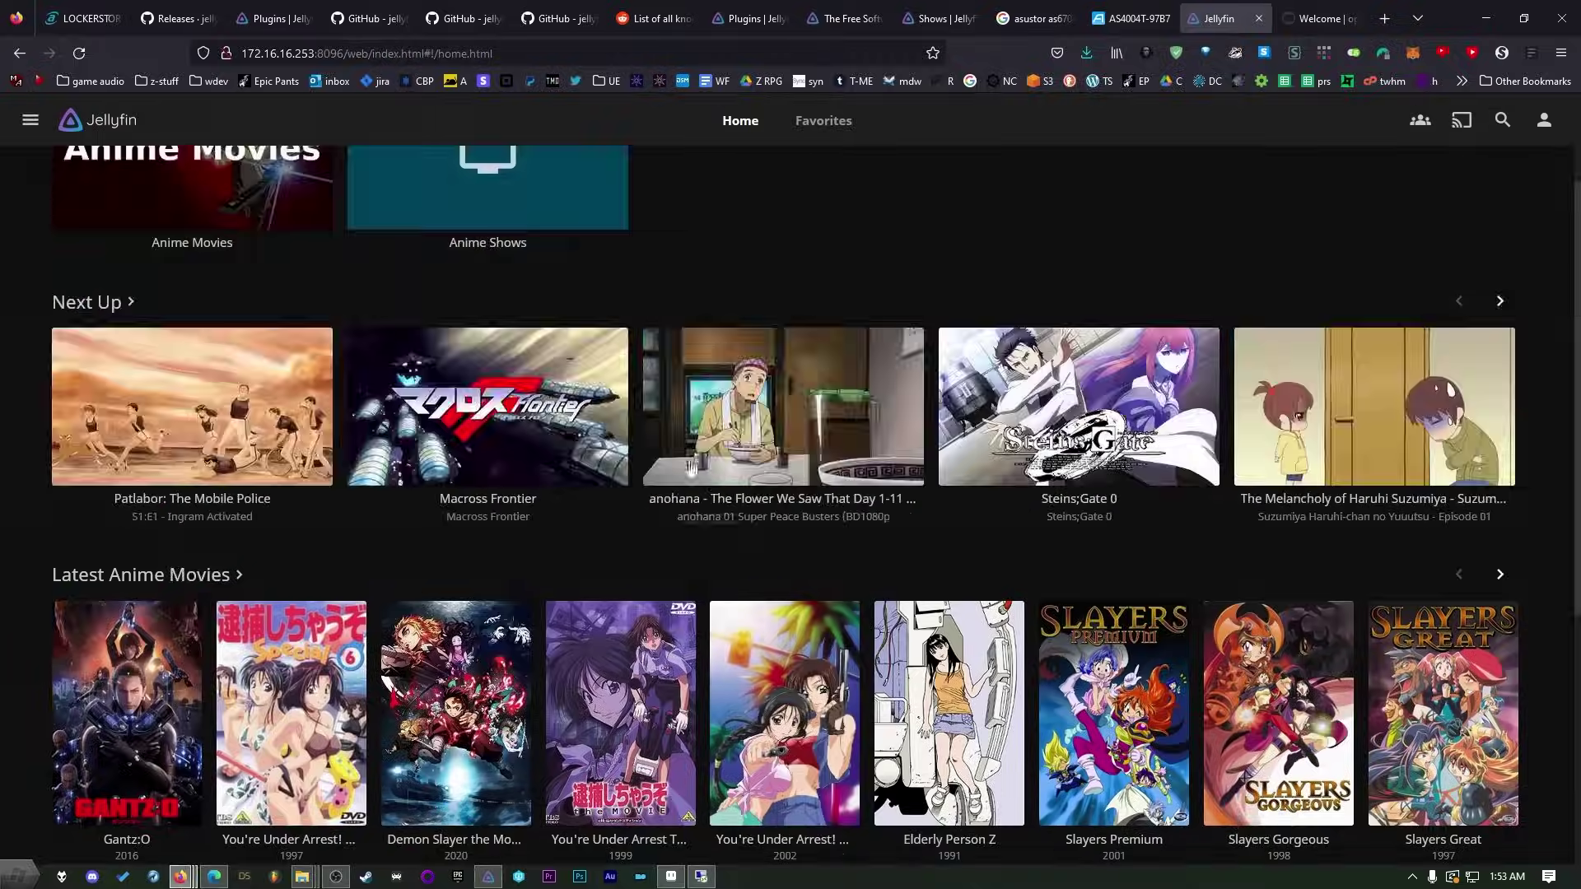
{"action": "scroll", "coordinate": [231, 420], "scroll_direction": "up", "scroll_amount": 2}
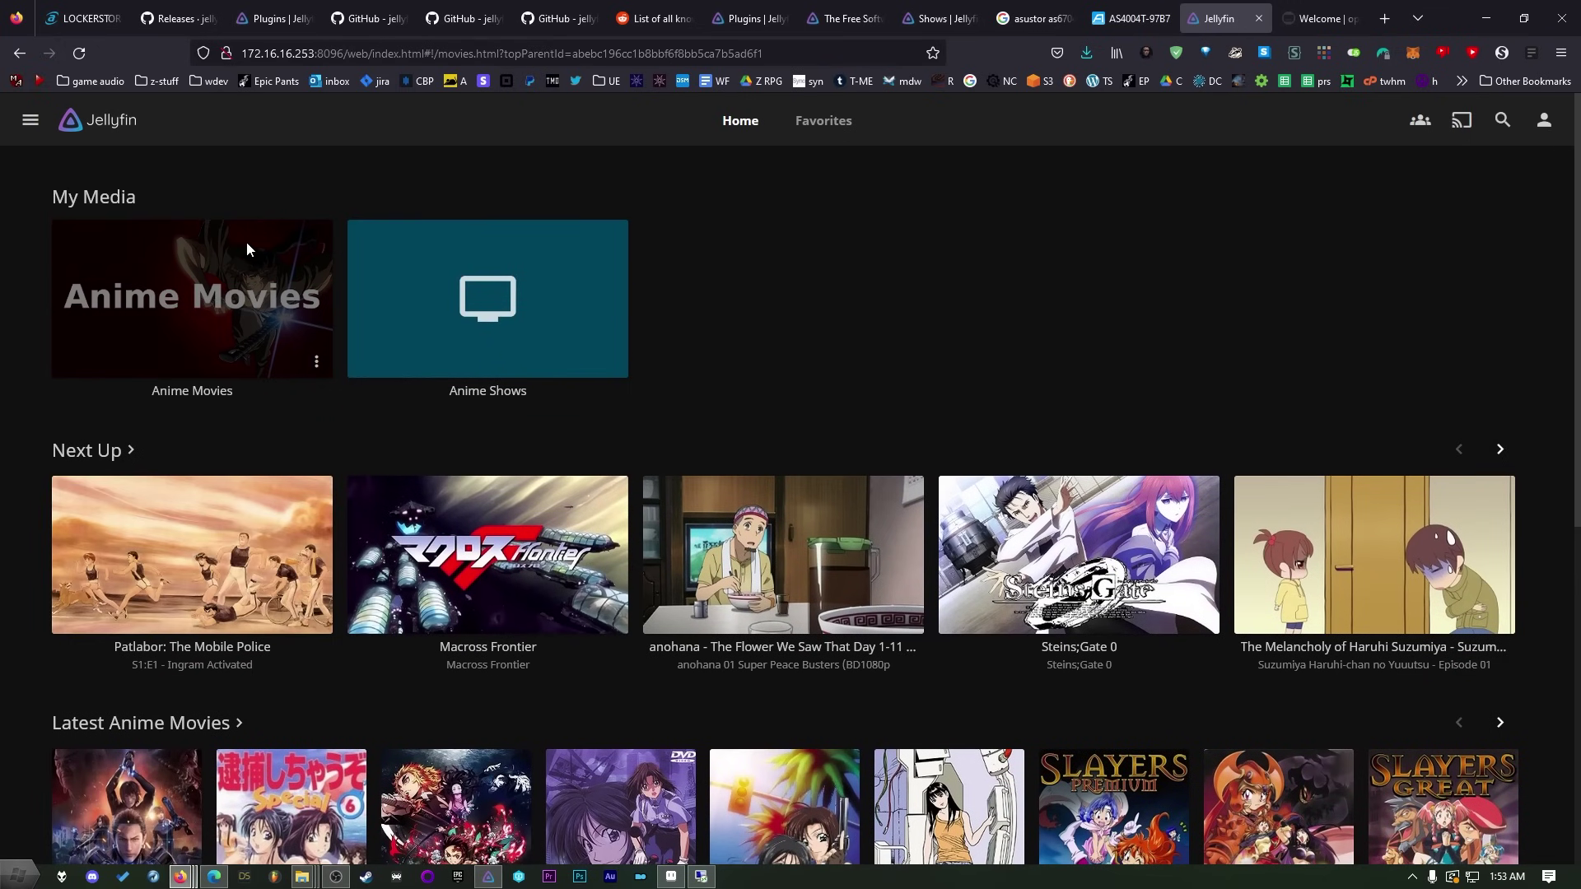
Browse the Anime Movies and Anime Shows libraries, checking for titles with missing artwork
{"action": "left_click", "coordinate": [248, 249]}
{"action": "scroll", "coordinate": [764, 554], "scroll_direction": "down", "scroll_amount": 20}
{"action": "scroll", "coordinate": [765, 553], "scroll_direction": "down", "scroll_amount": 15}
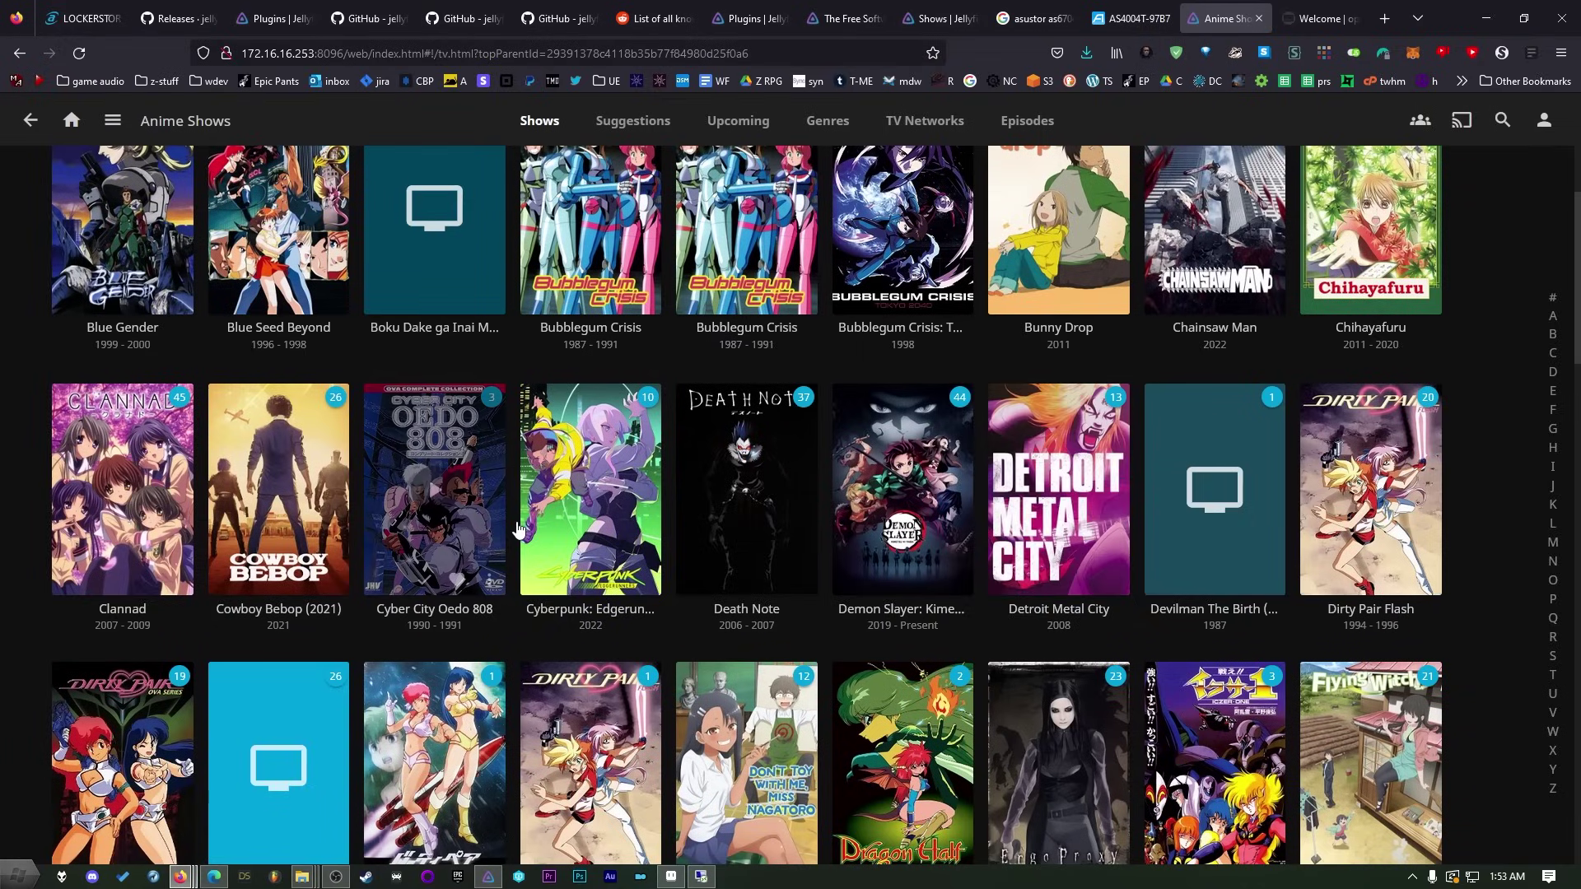
{"action": "scroll", "coordinate": [520, 528], "scroll_direction": "down", "scroll_amount": 4}
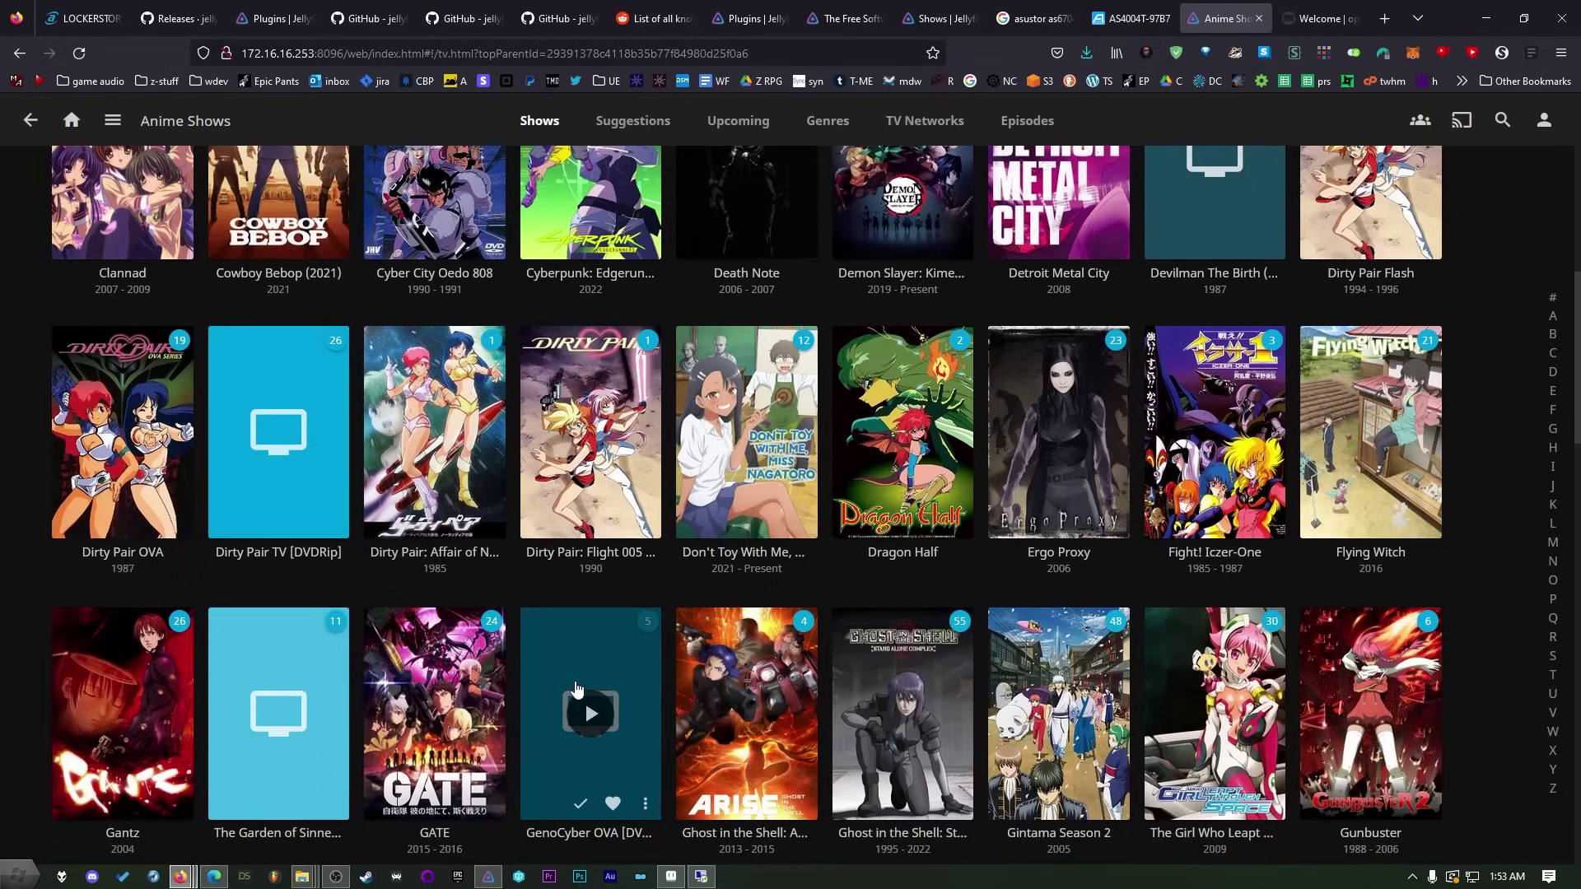
{"action": "scroll", "coordinate": [576, 687], "scroll_direction": "down", "scroll_amount": 8}
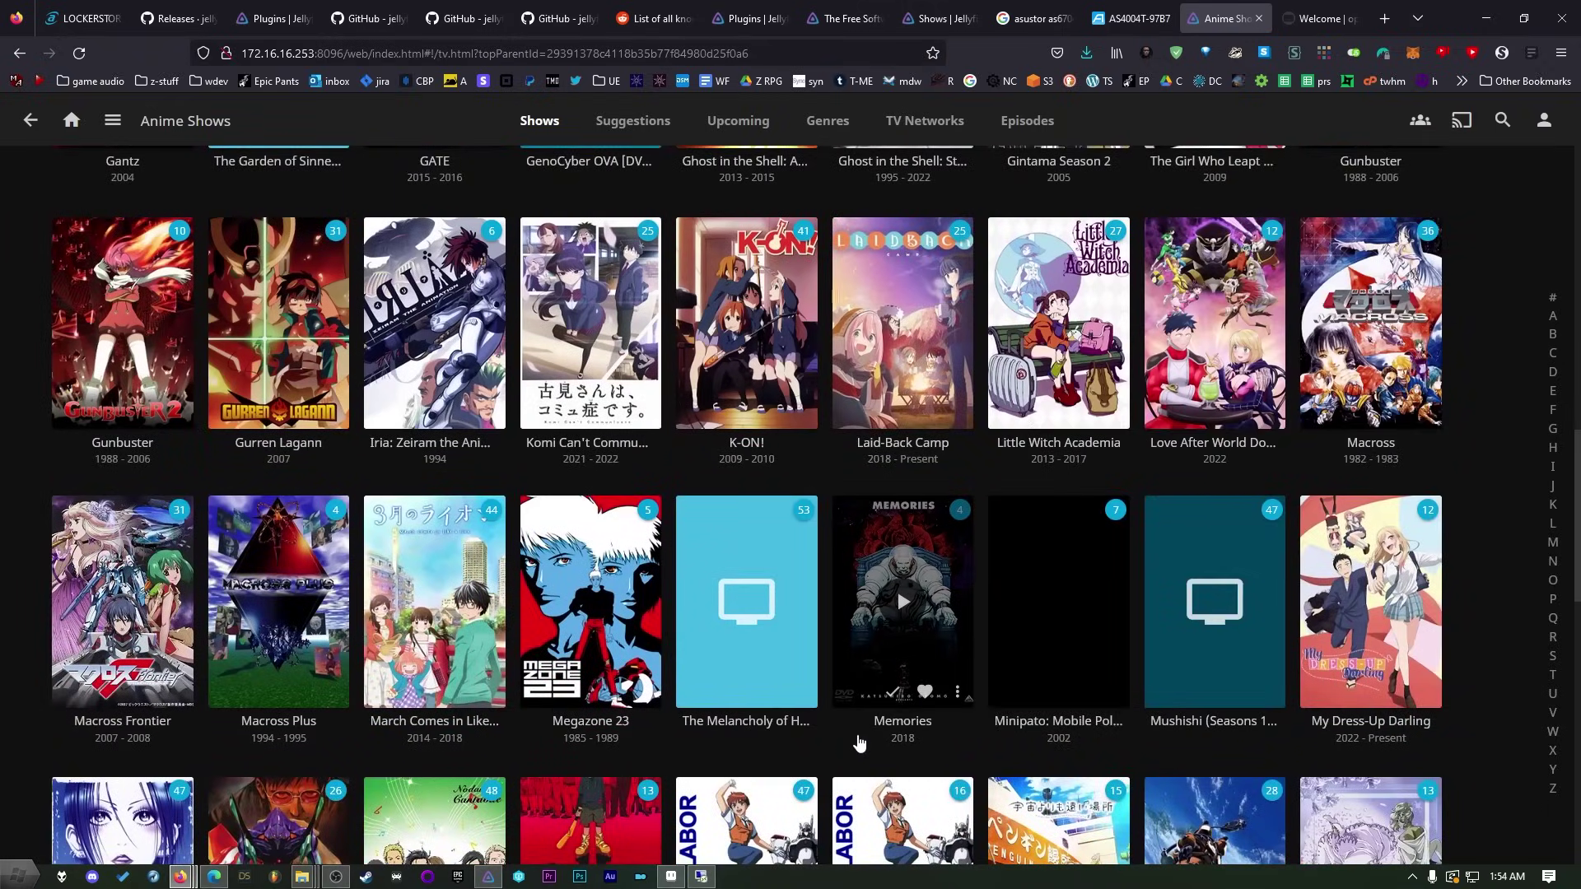
{"action": "scroll", "coordinate": [742, 749], "scroll_direction": "down", "scroll_amount": 14}
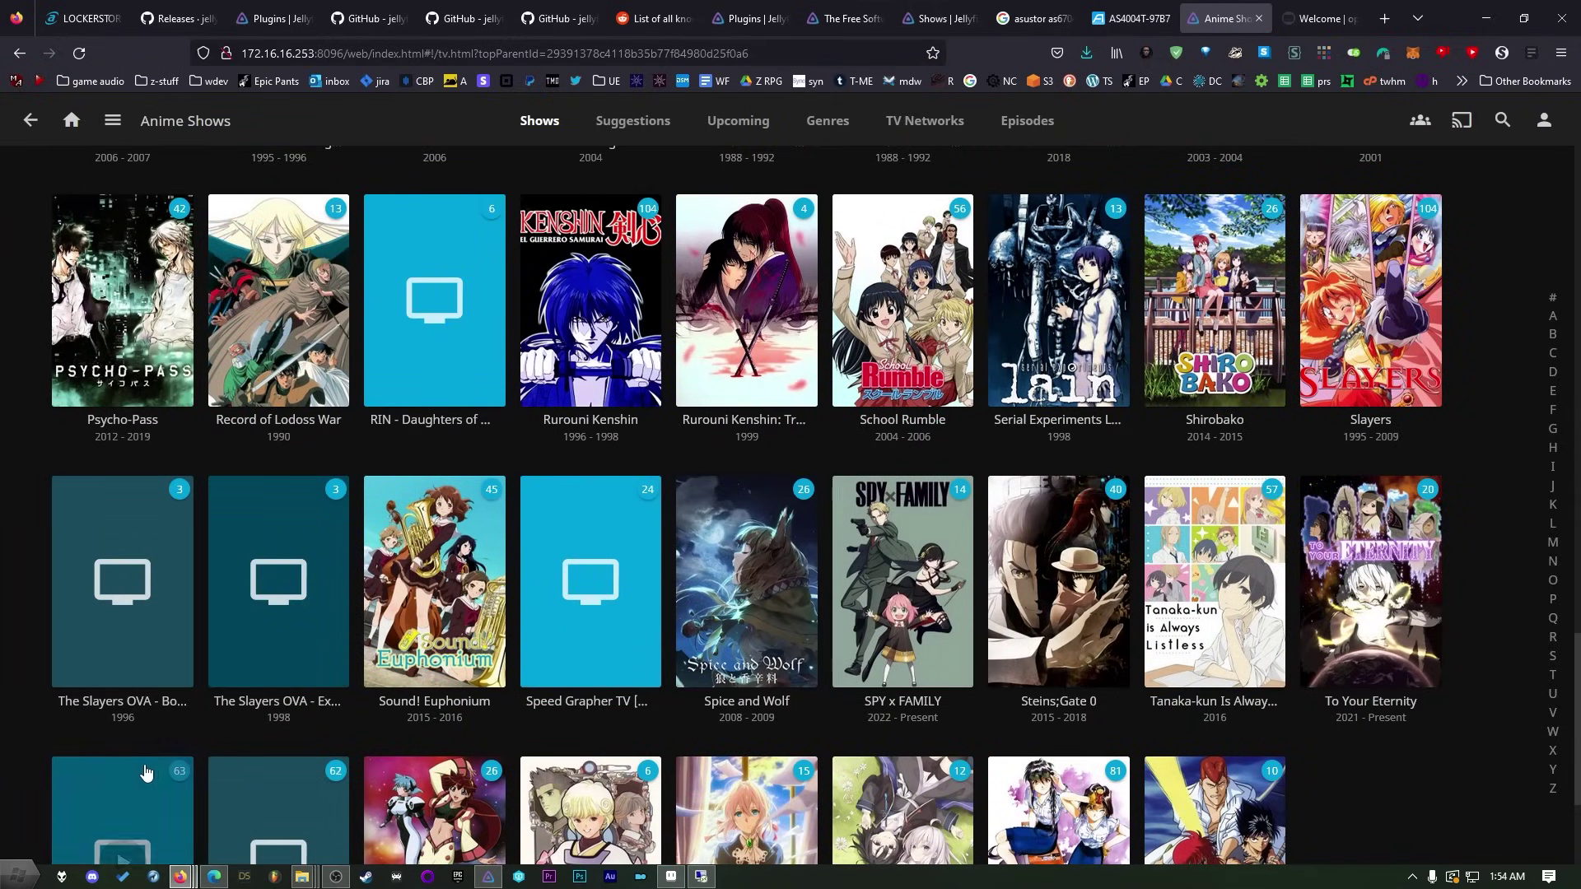
Identify The Slayers OVA - Book of Spells by searching for "The Slayer Book of Spell" from 1996 and apply the matching series
{"action": "mouse_move", "coordinate": [183, 687]}
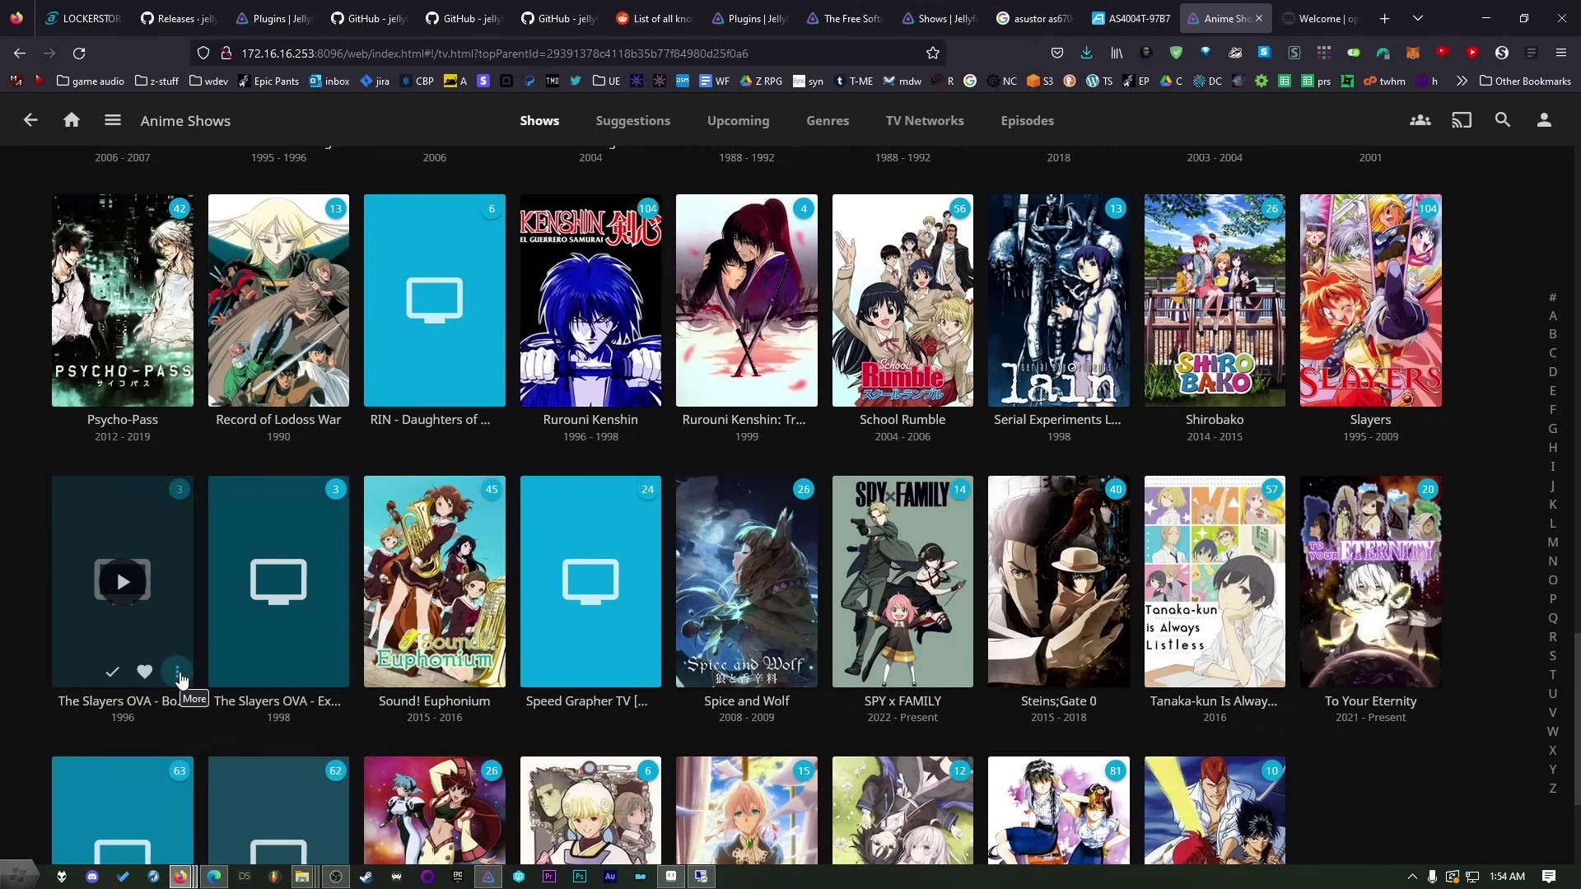
{"action": "left_click", "coordinate": [179, 676]}
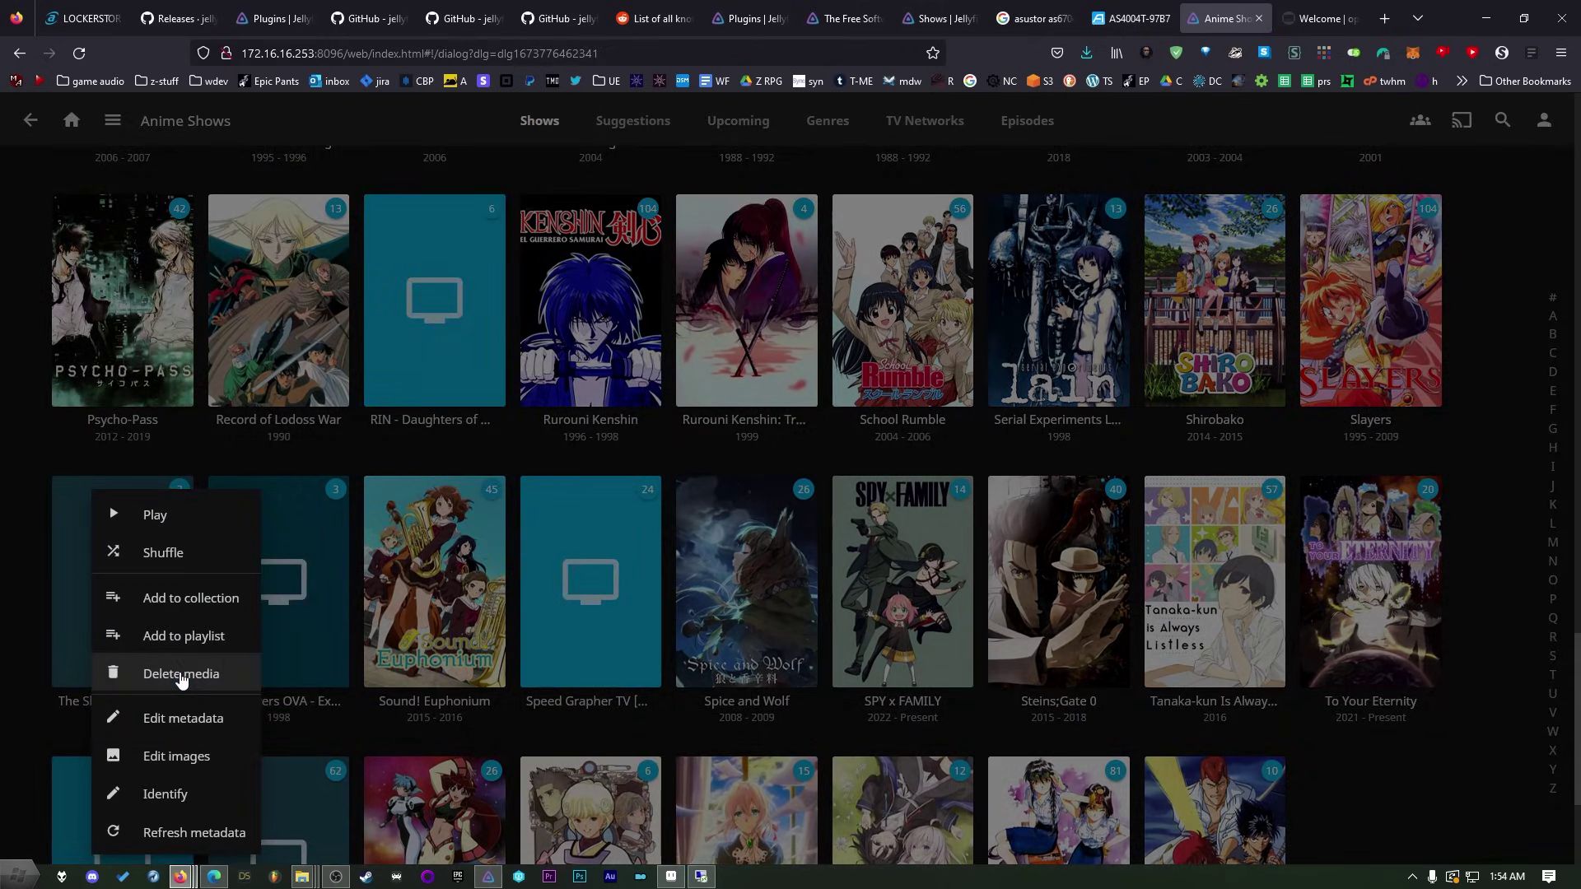
{"action": "left_click", "coordinate": [148, 807]}
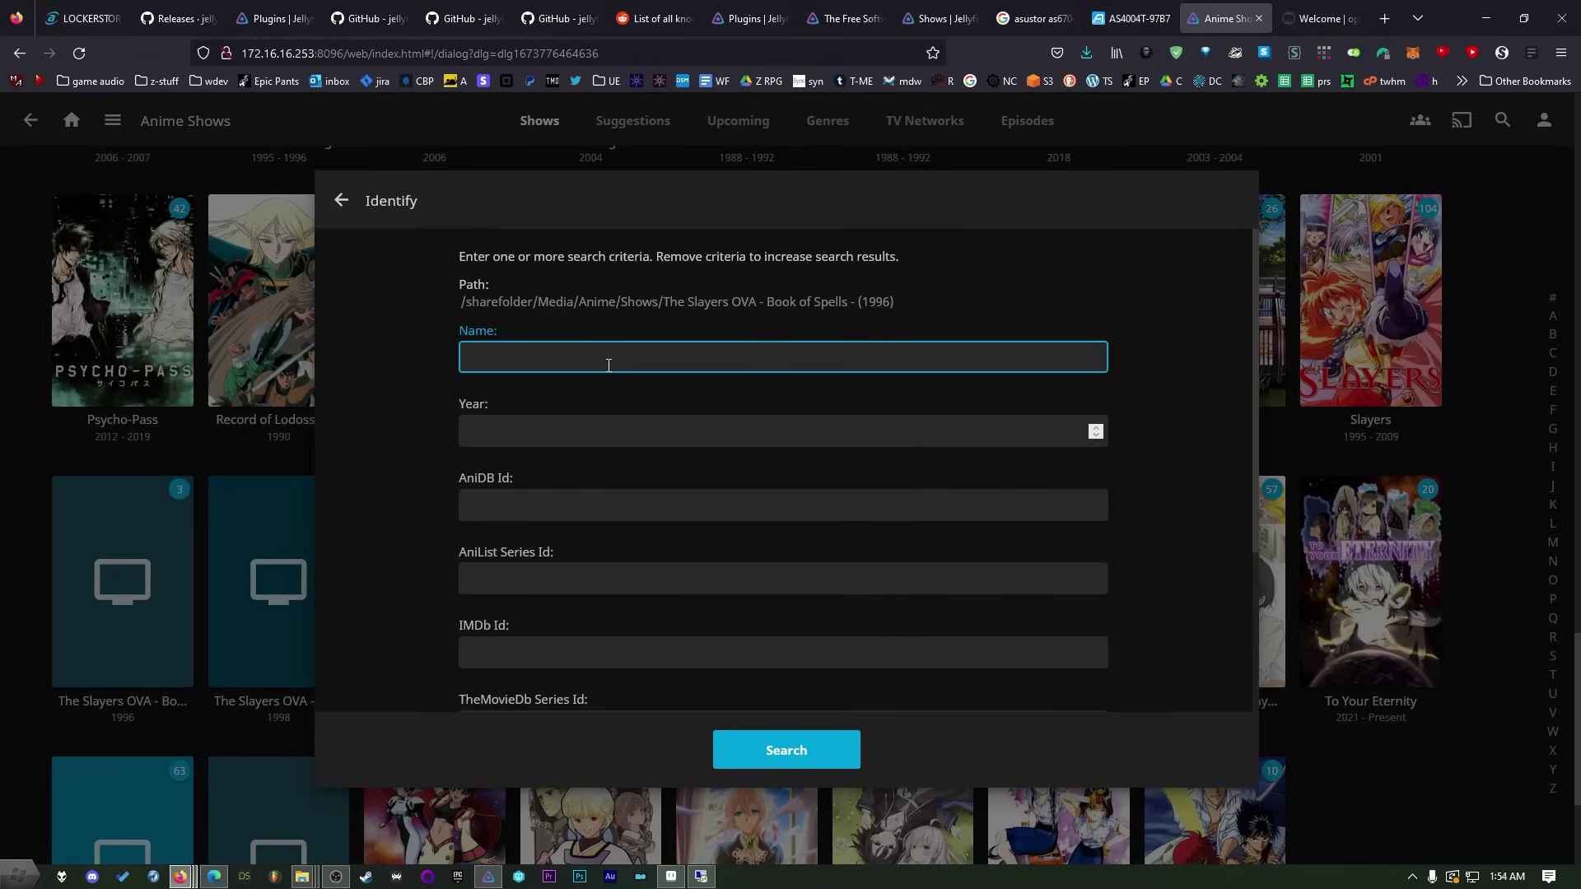
{"action": "type", "text": "The Slayer Book of Spell"}
{"action": "key", "text": "Tab"}
{"action": "type", "text": "1996"}
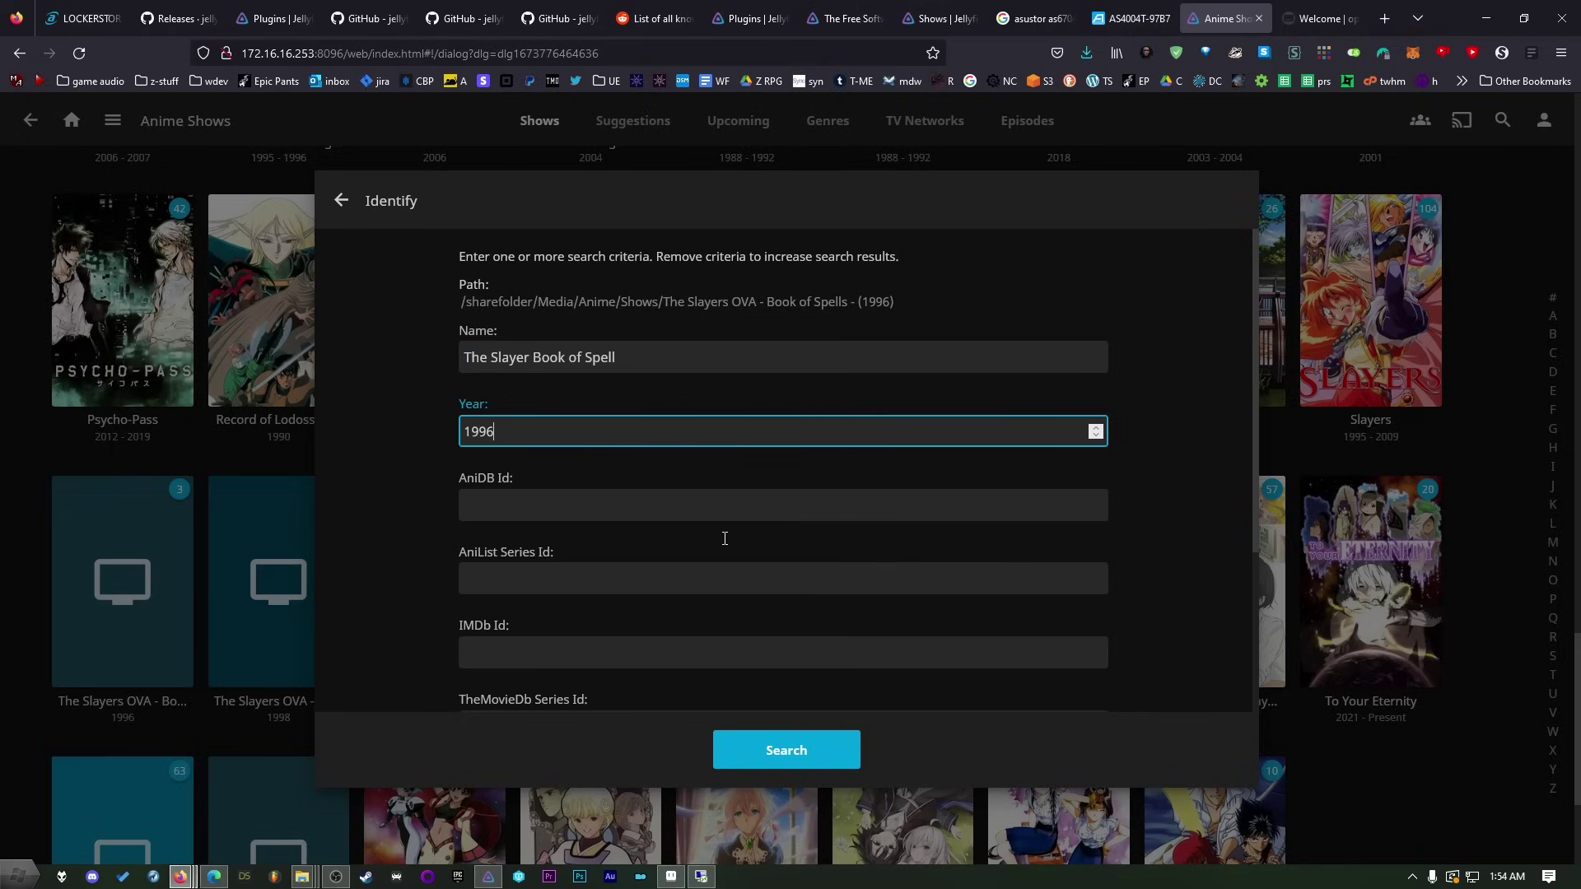
{"action": "left_click", "coordinate": [775, 759]}
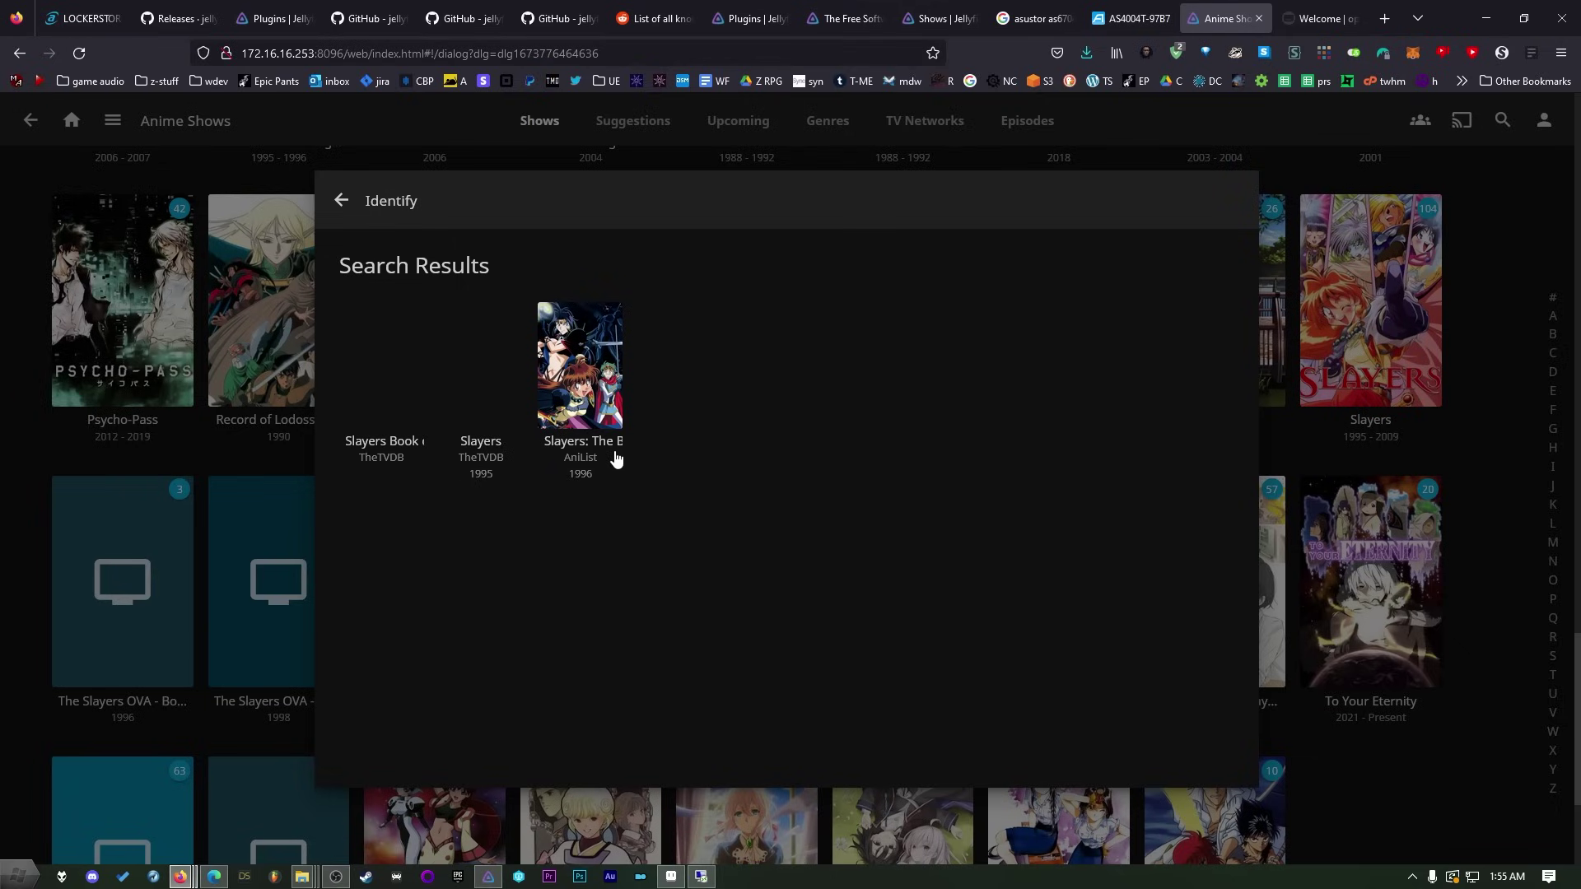
{"action": "left_click", "coordinate": [407, 455]}
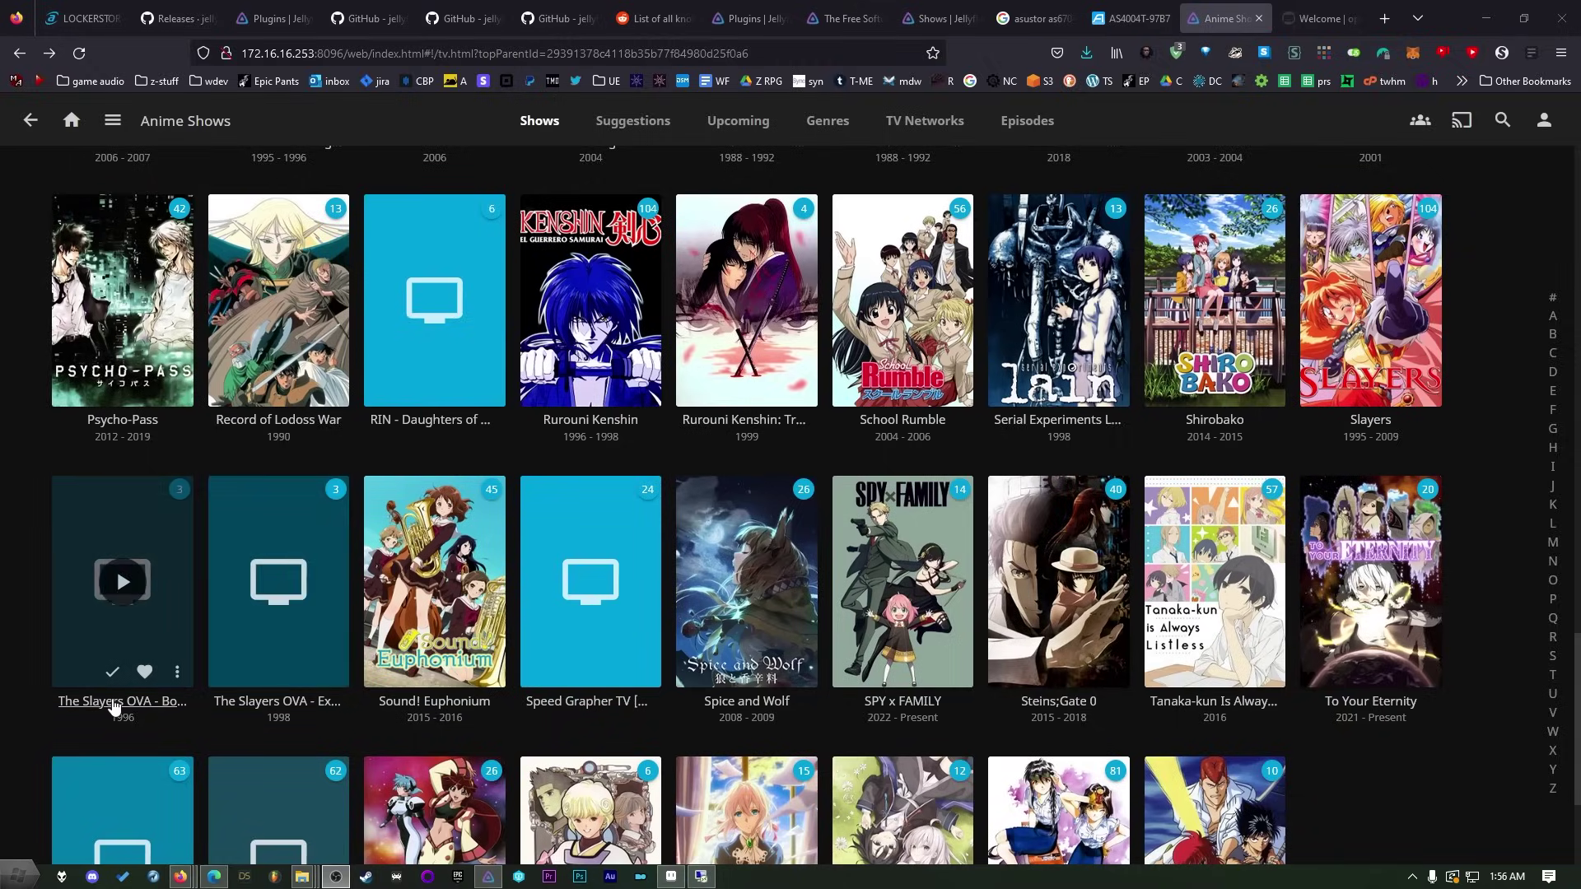
Open the Slayers Book of Spells details page and review its artwork, description and genres
{"action": "left_click", "coordinate": [154, 705]}
{"action": "scroll", "coordinate": [348, 405], "scroll_direction": "down", "scroll_amount": 2}
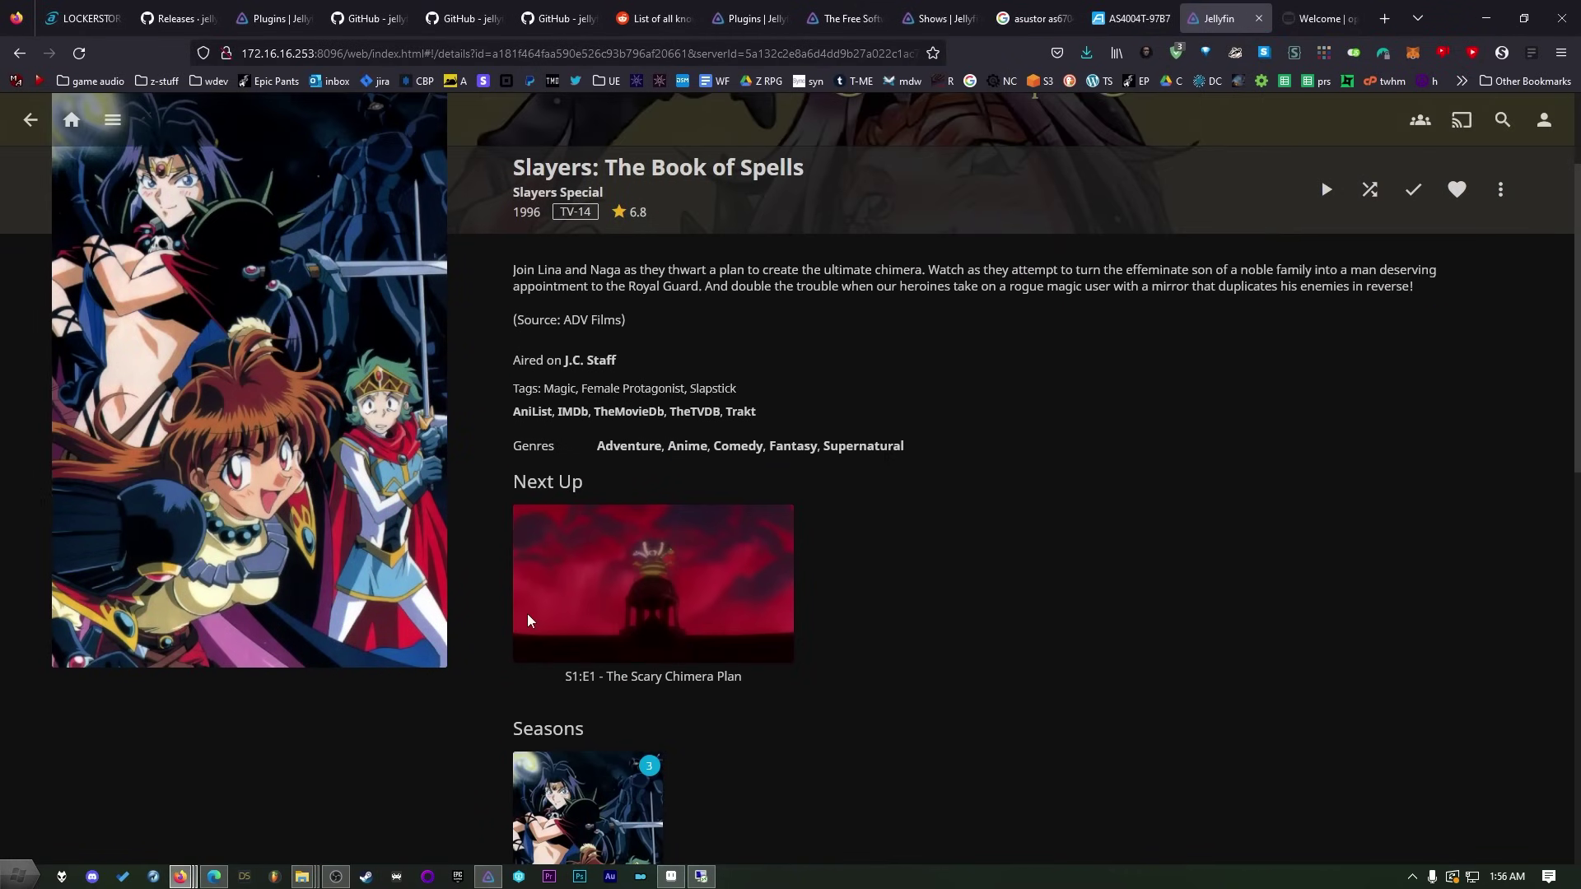
{"action": "scroll", "coordinate": [429, 754], "scroll_direction": "up", "scroll_amount": 2}
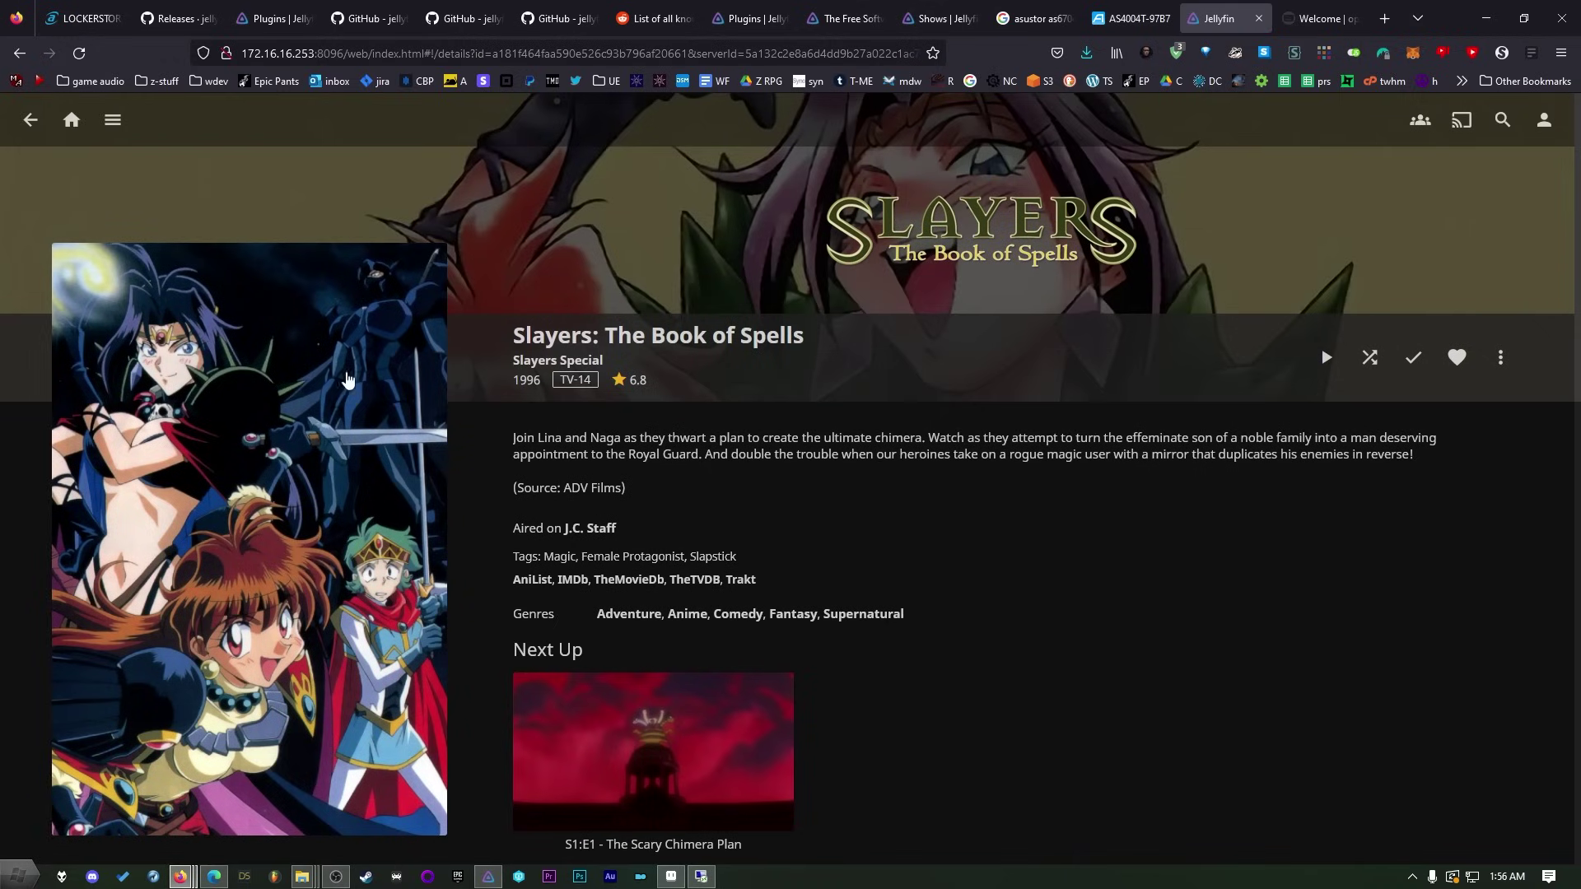
{"action": "scroll", "coordinate": [428, 700], "scroll_direction": "down", "scroll_amount": 1}
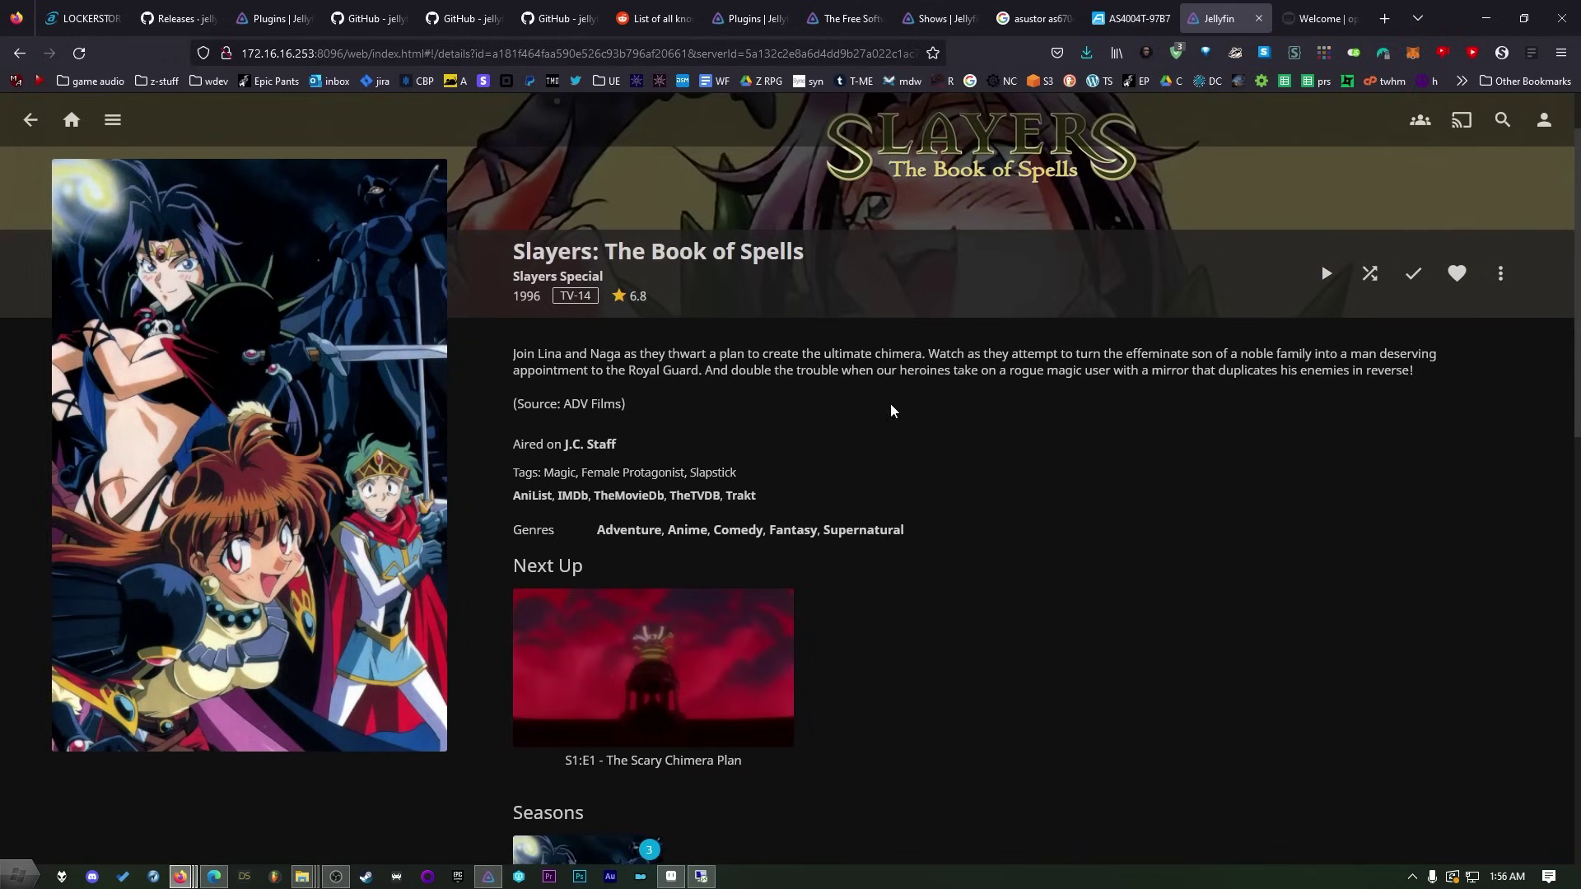
Inspect the image options for Slayers: The Book of Spells, including online primary images and custom image upload
{"action": "left_click", "coordinate": [1501, 282]}
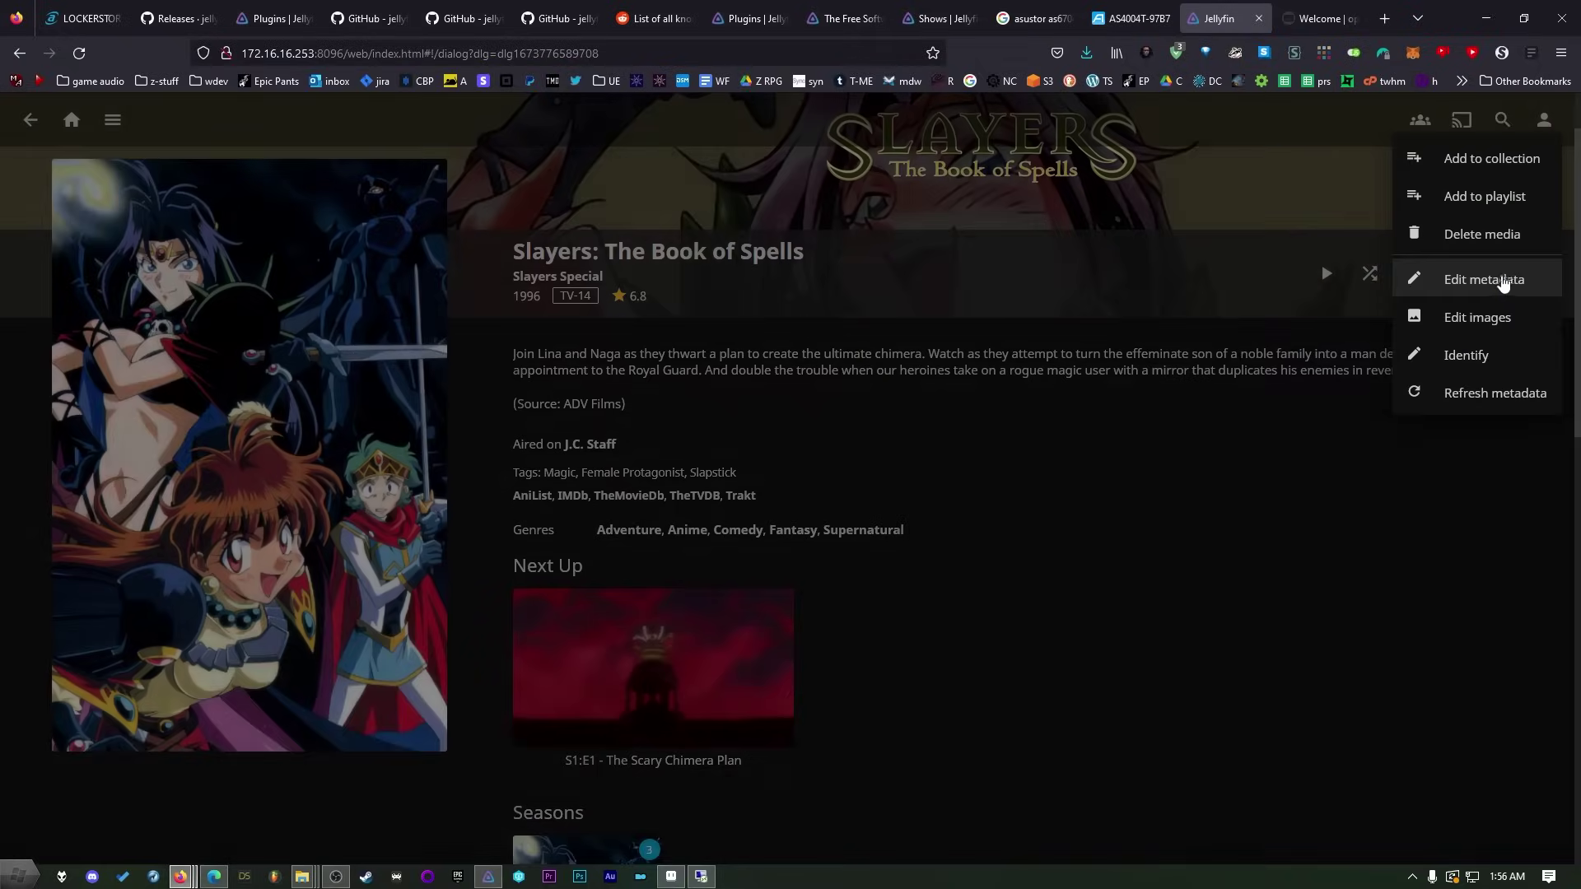
{"action": "left_click", "coordinate": [1501, 318]}
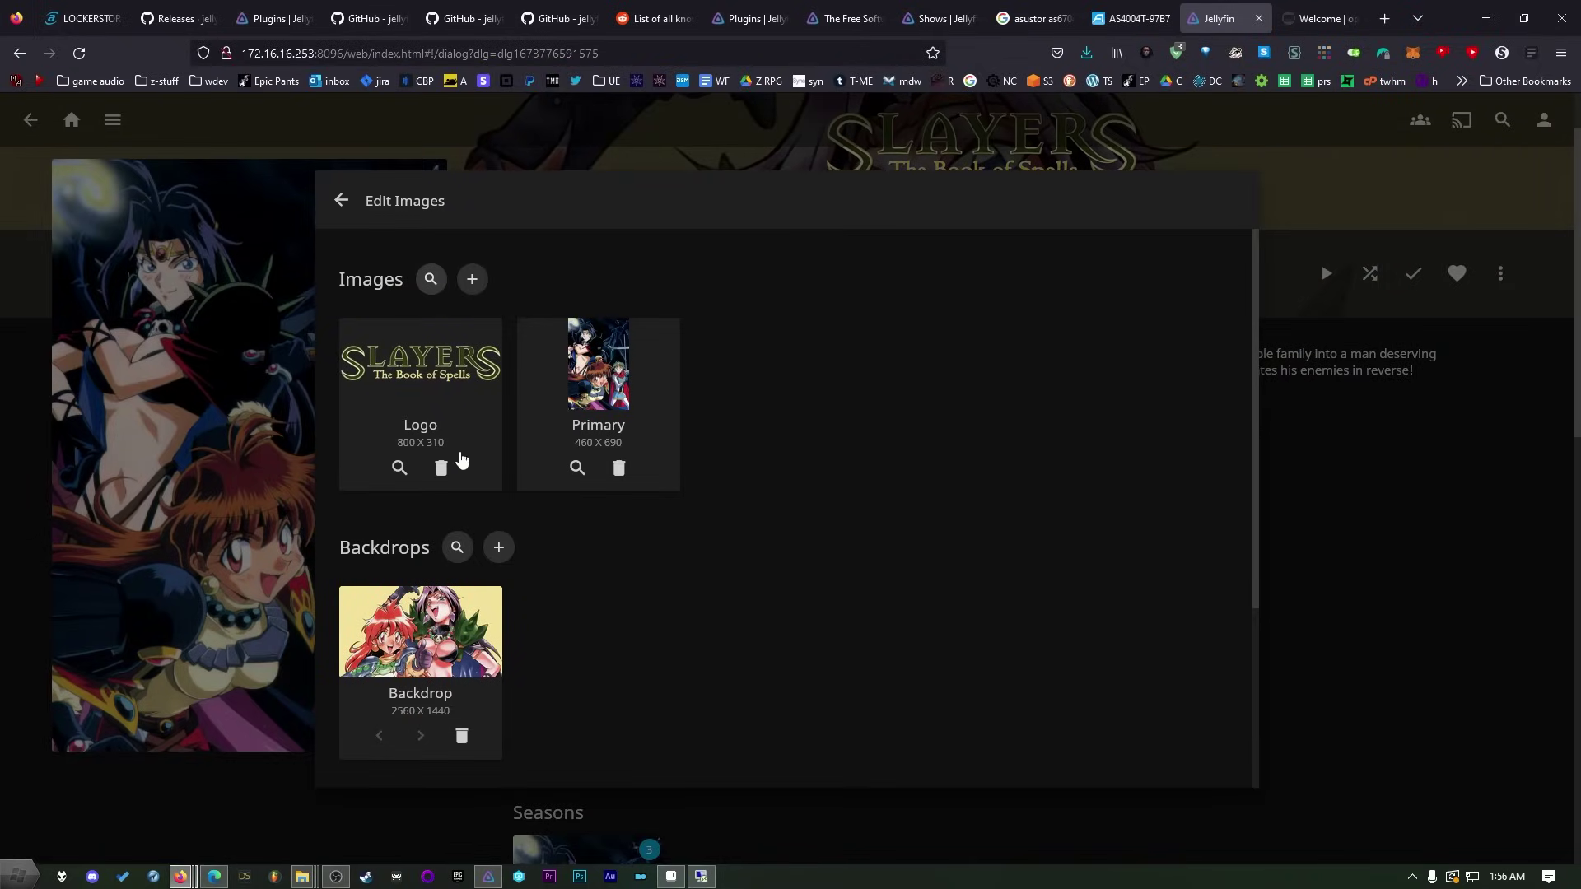
{"action": "left_click", "coordinate": [432, 286]}
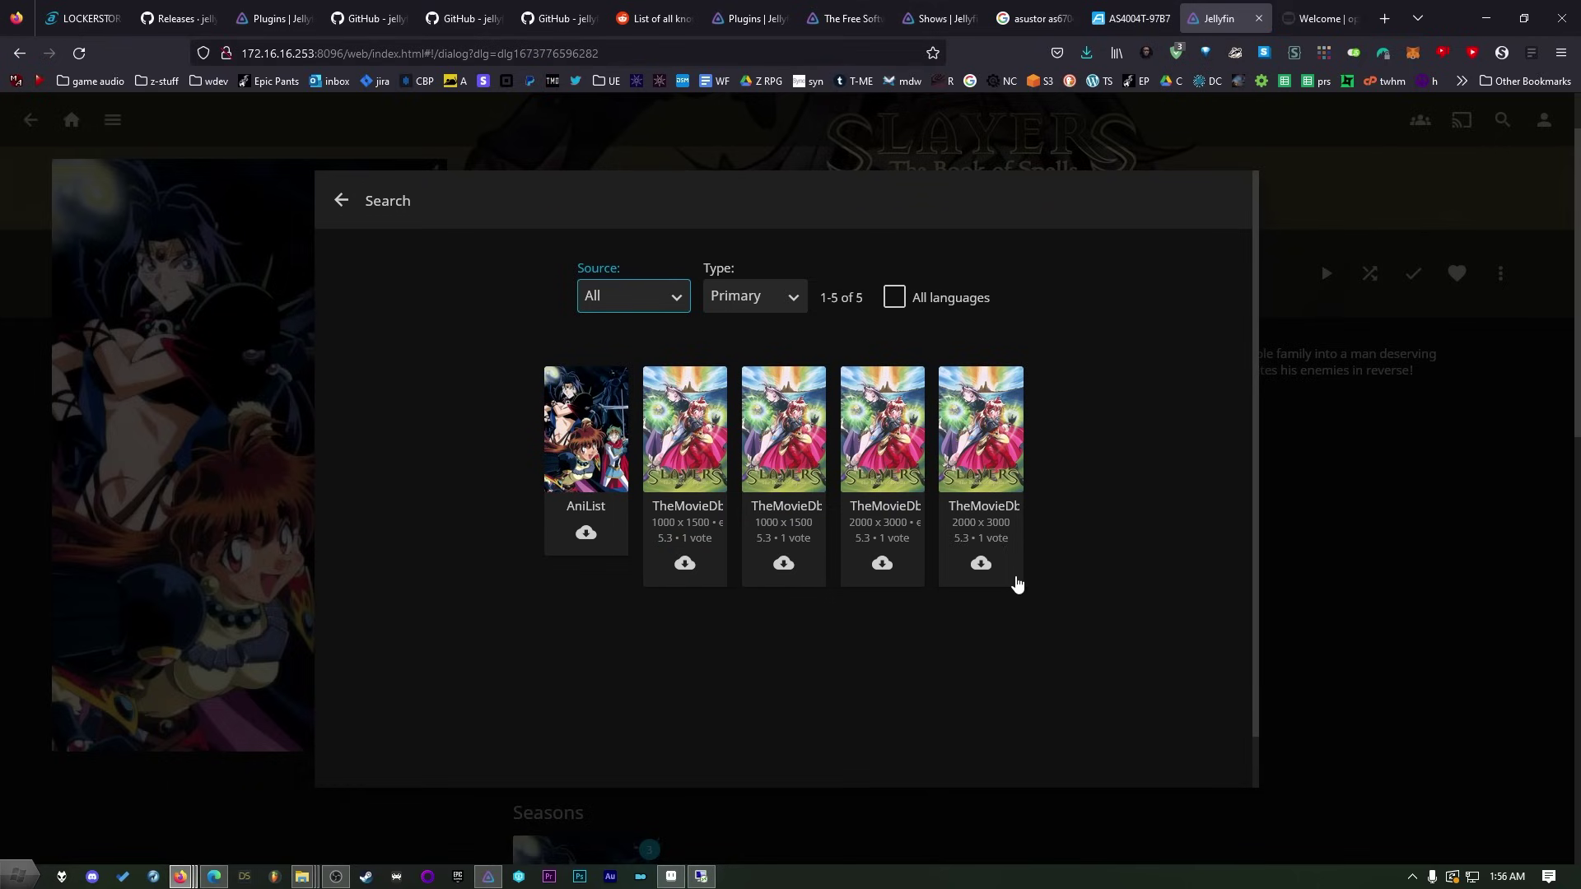
{"action": "left_click", "coordinate": [341, 200]}
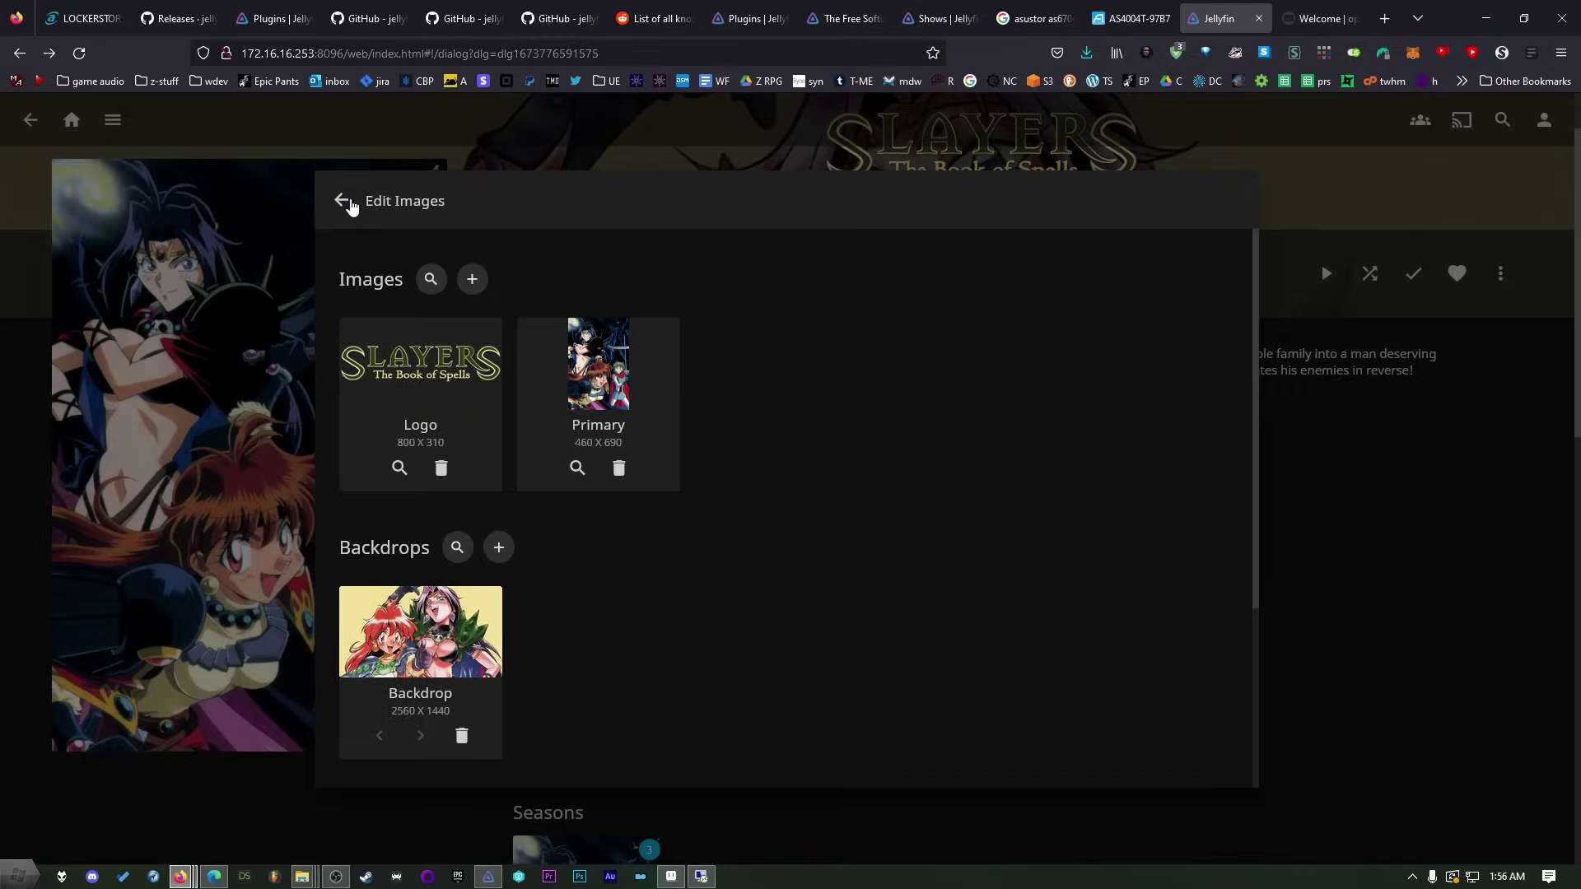
{"action": "left_click", "coordinate": [472, 281]}
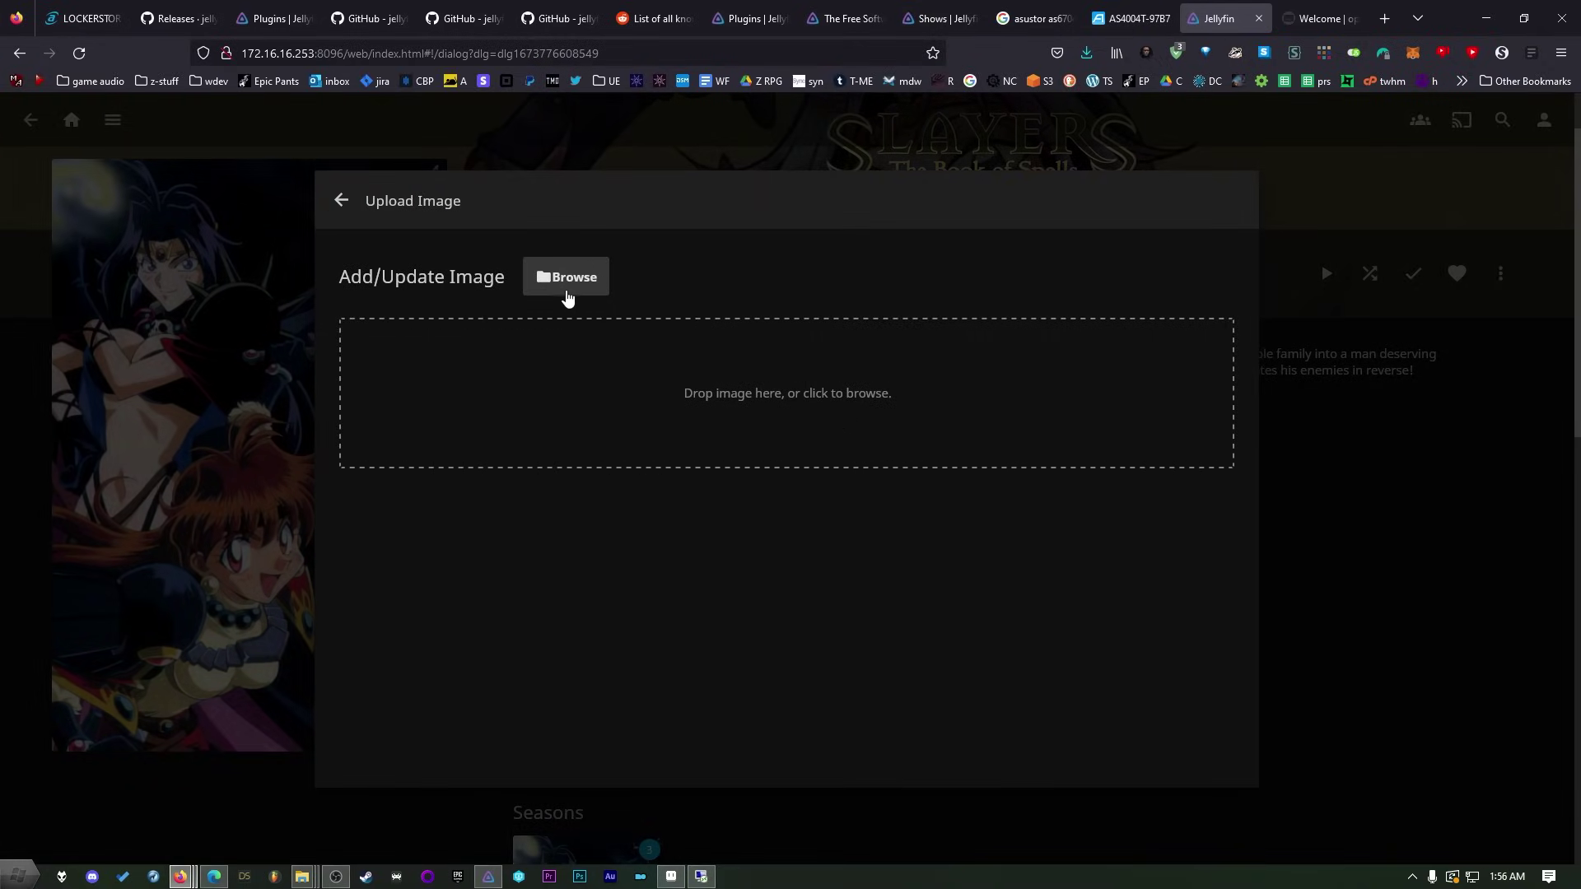
{"action": "left_click", "coordinate": [341, 200]}
{"action": "left_click", "coordinate": [341, 200]}
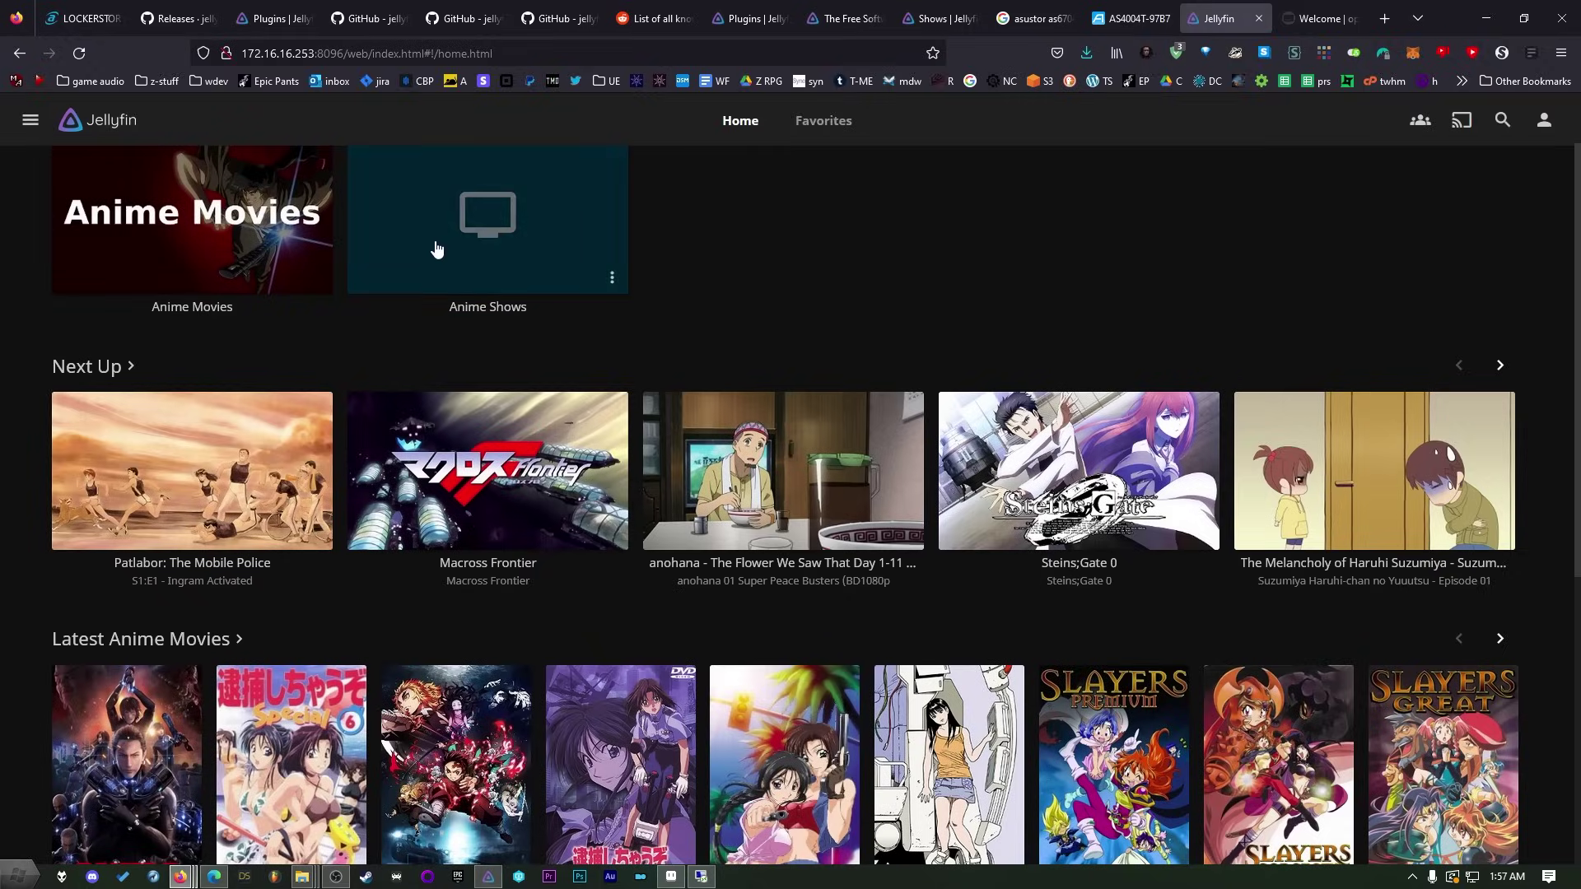
Look at the metadata refresh options for Anime Shows and the actions available for both libraries, leaving everything as it is
{"action": "scroll", "coordinate": [547, 431], "scroll_direction": "up", "scroll_amount": 1}
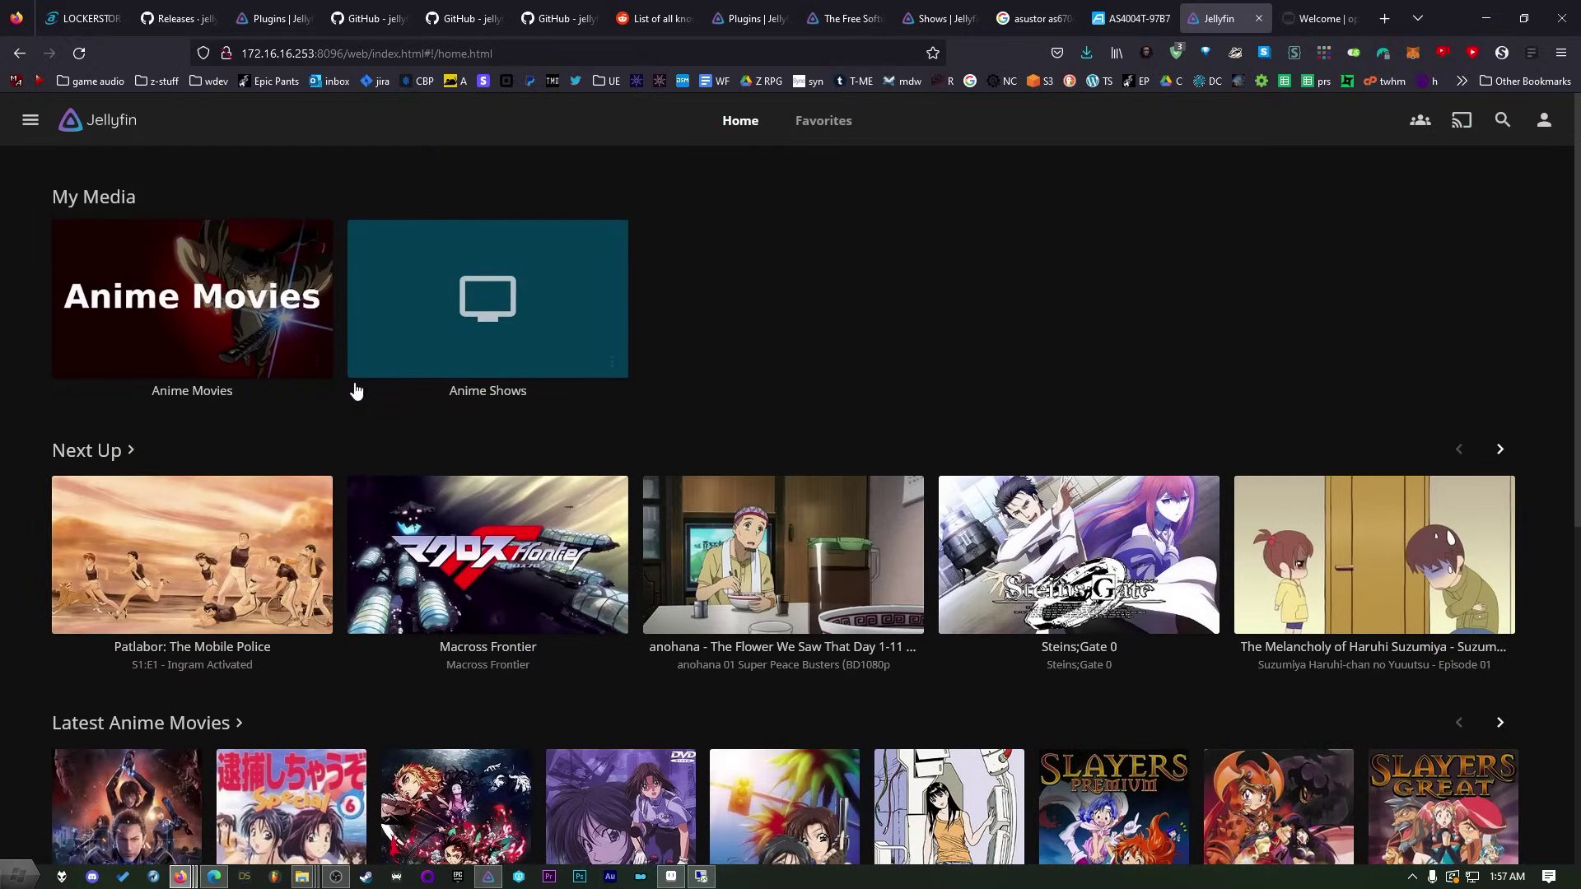
{"action": "left_click", "coordinate": [613, 363]}
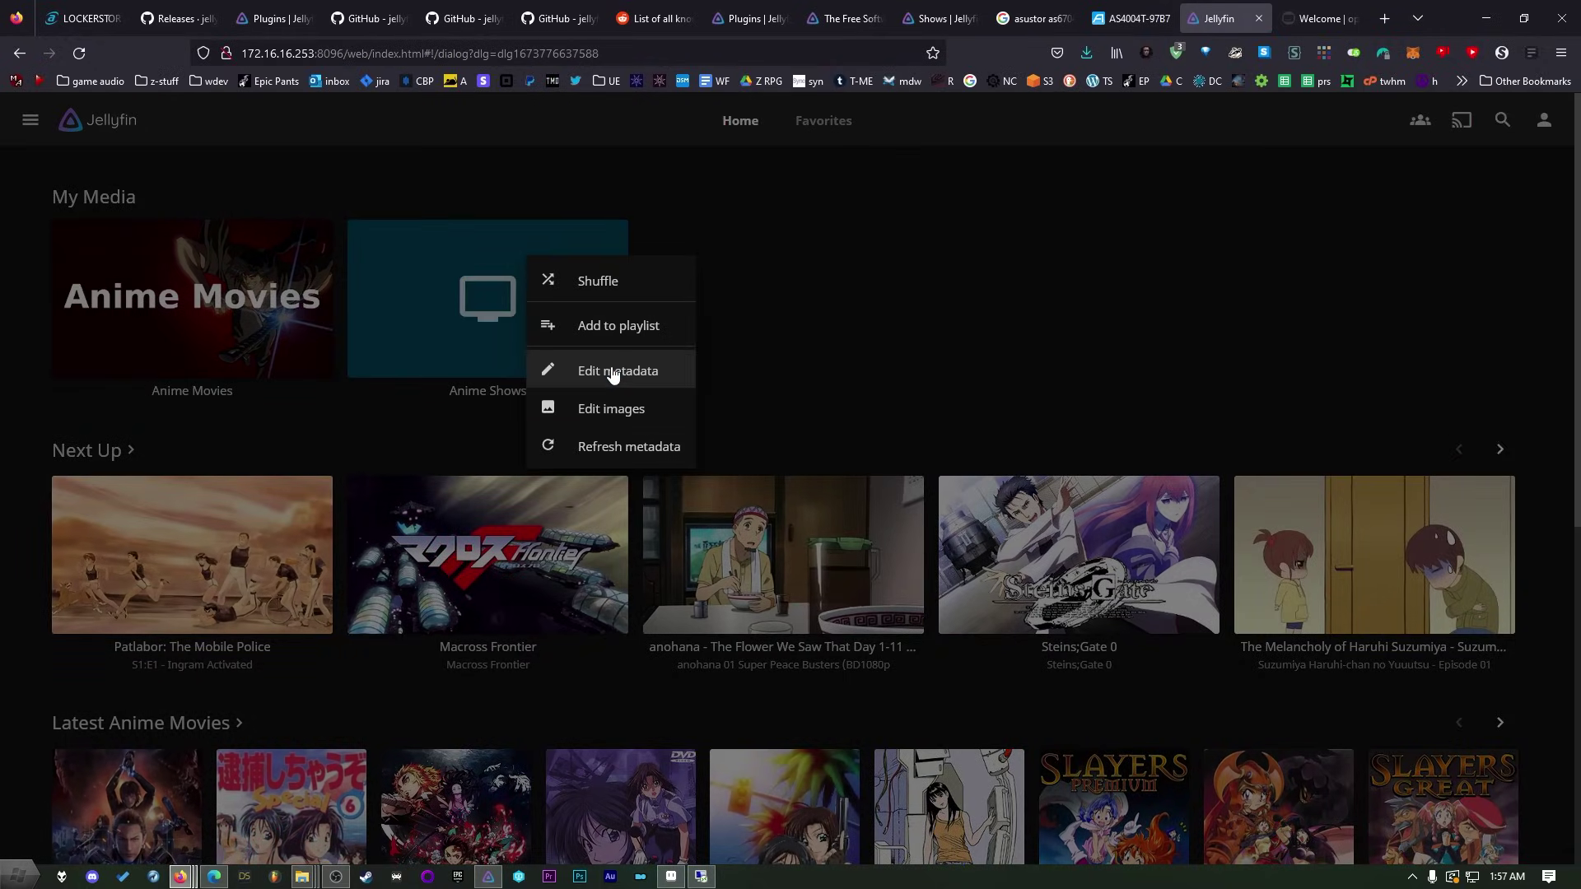
{"action": "left_click", "coordinate": [618, 447]}
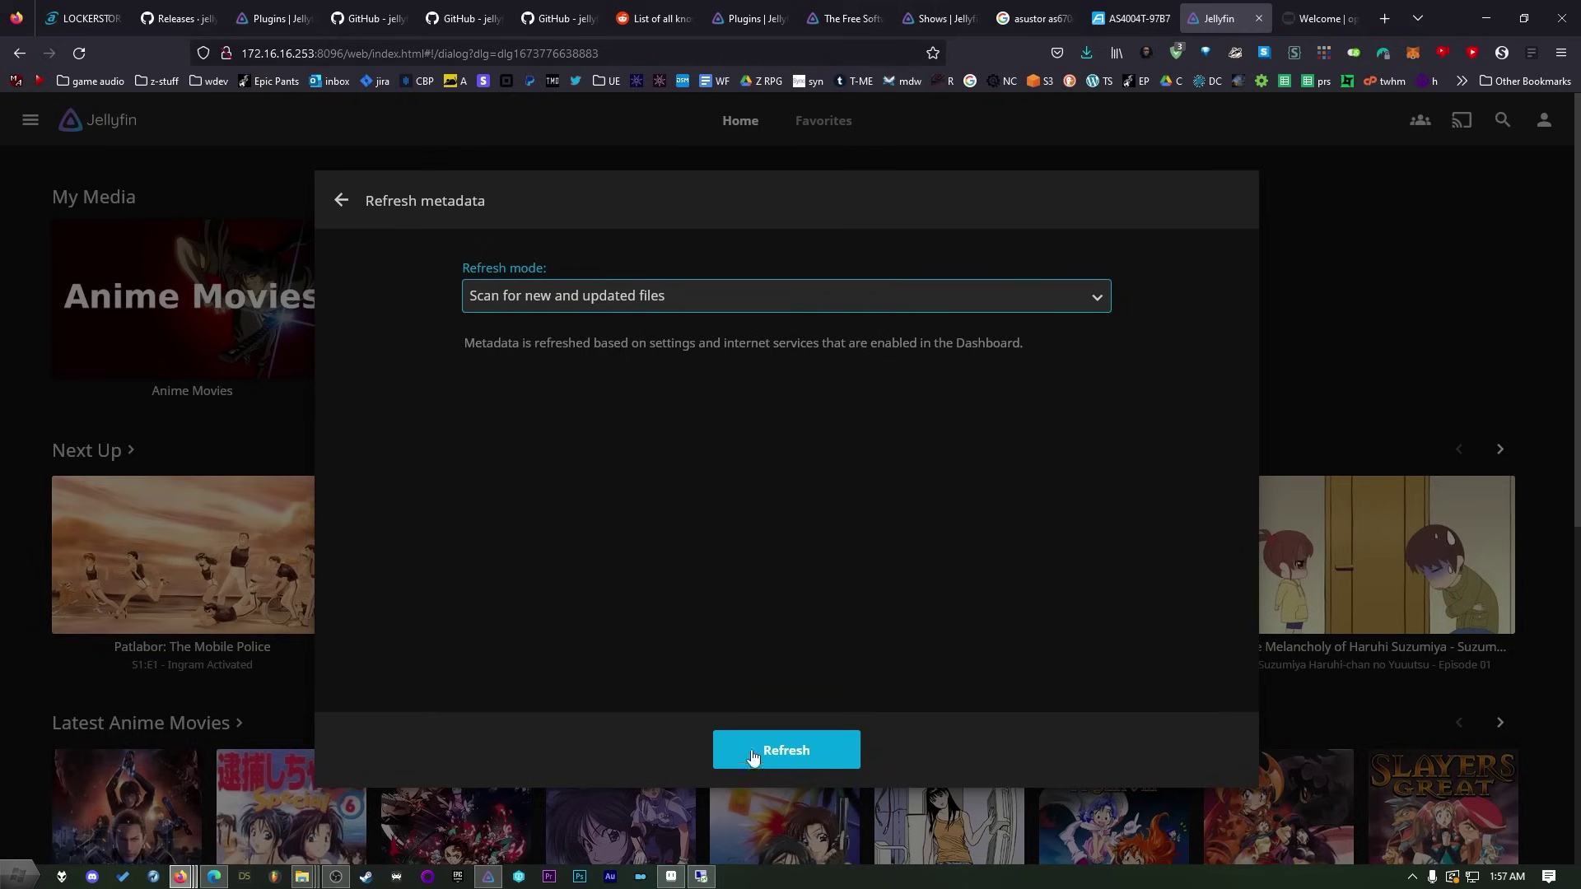
{"action": "left_click", "coordinate": [340, 201]}
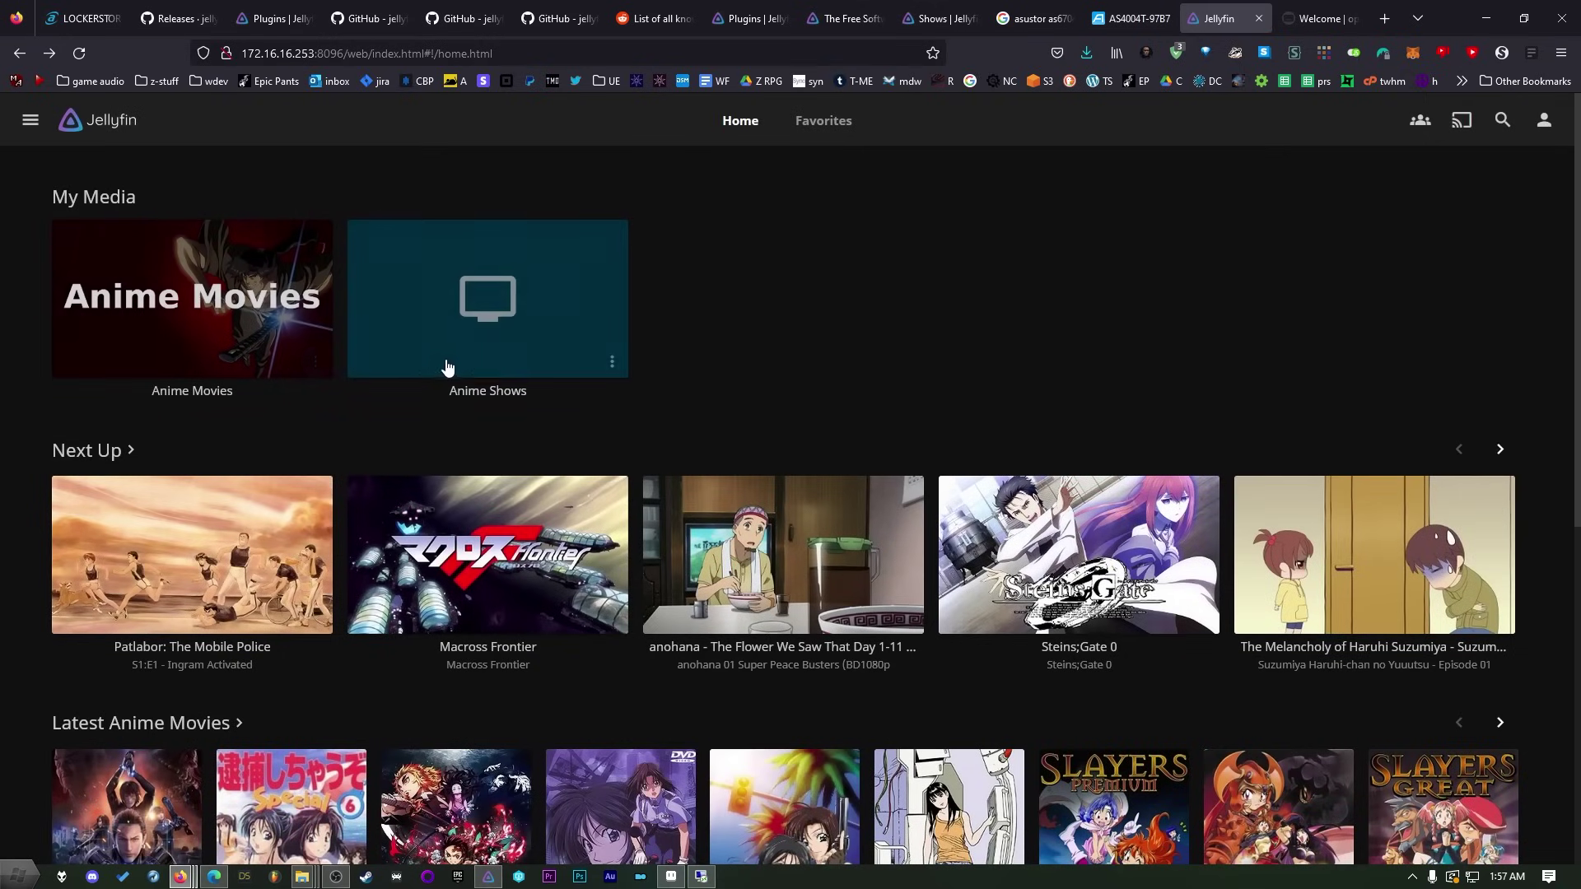
{"action": "left_click", "coordinate": [318, 362]}
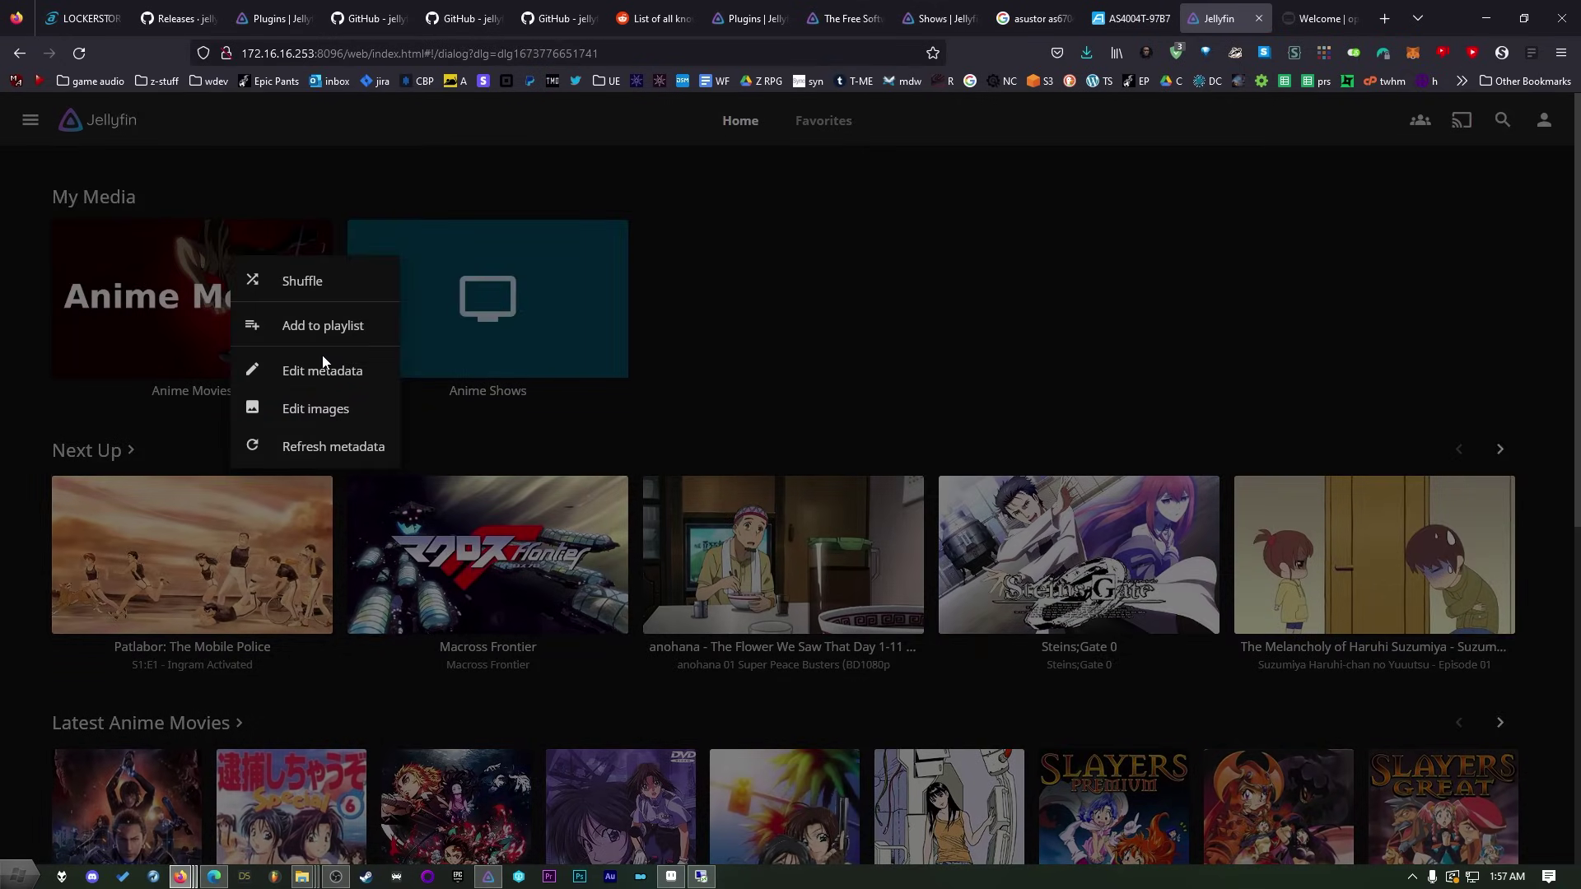
{"action": "left_click", "coordinate": [763, 381]}
{"action": "left_click", "coordinate": [611, 363]}
{"action": "left_click", "coordinate": [766, 377]}
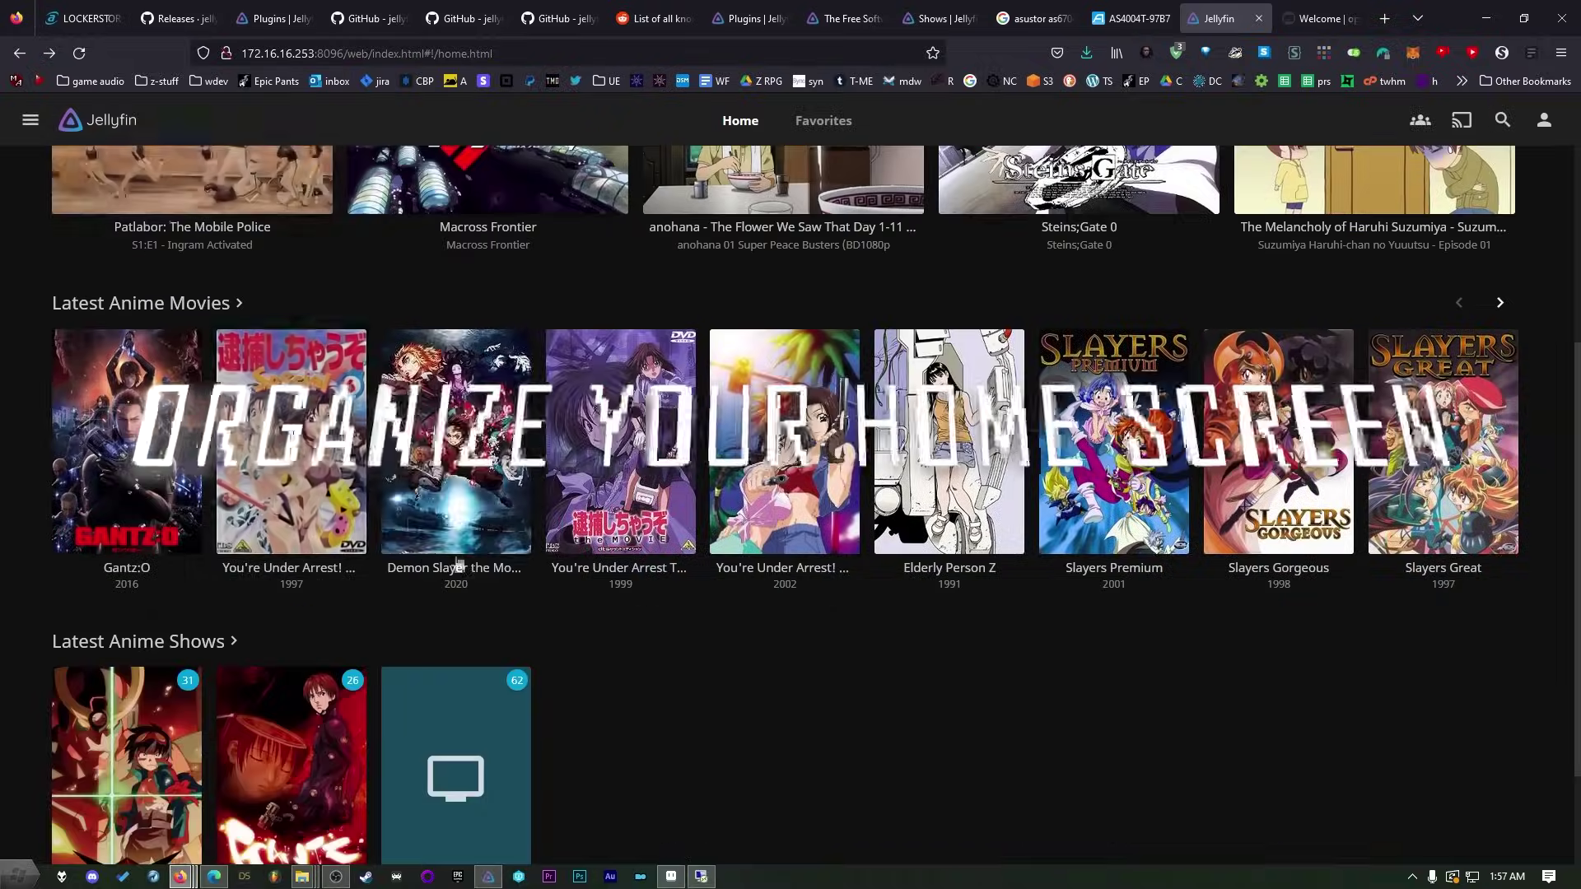
Look over the rows on the home page and open the Home screen settings in the account preferences
{"action": "scroll", "coordinate": [449, 426], "scroll_direction": "down", "scroll_amount": 2}
{"action": "scroll", "coordinate": [285, 661], "scroll_direction": "up", "scroll_amount": 6}
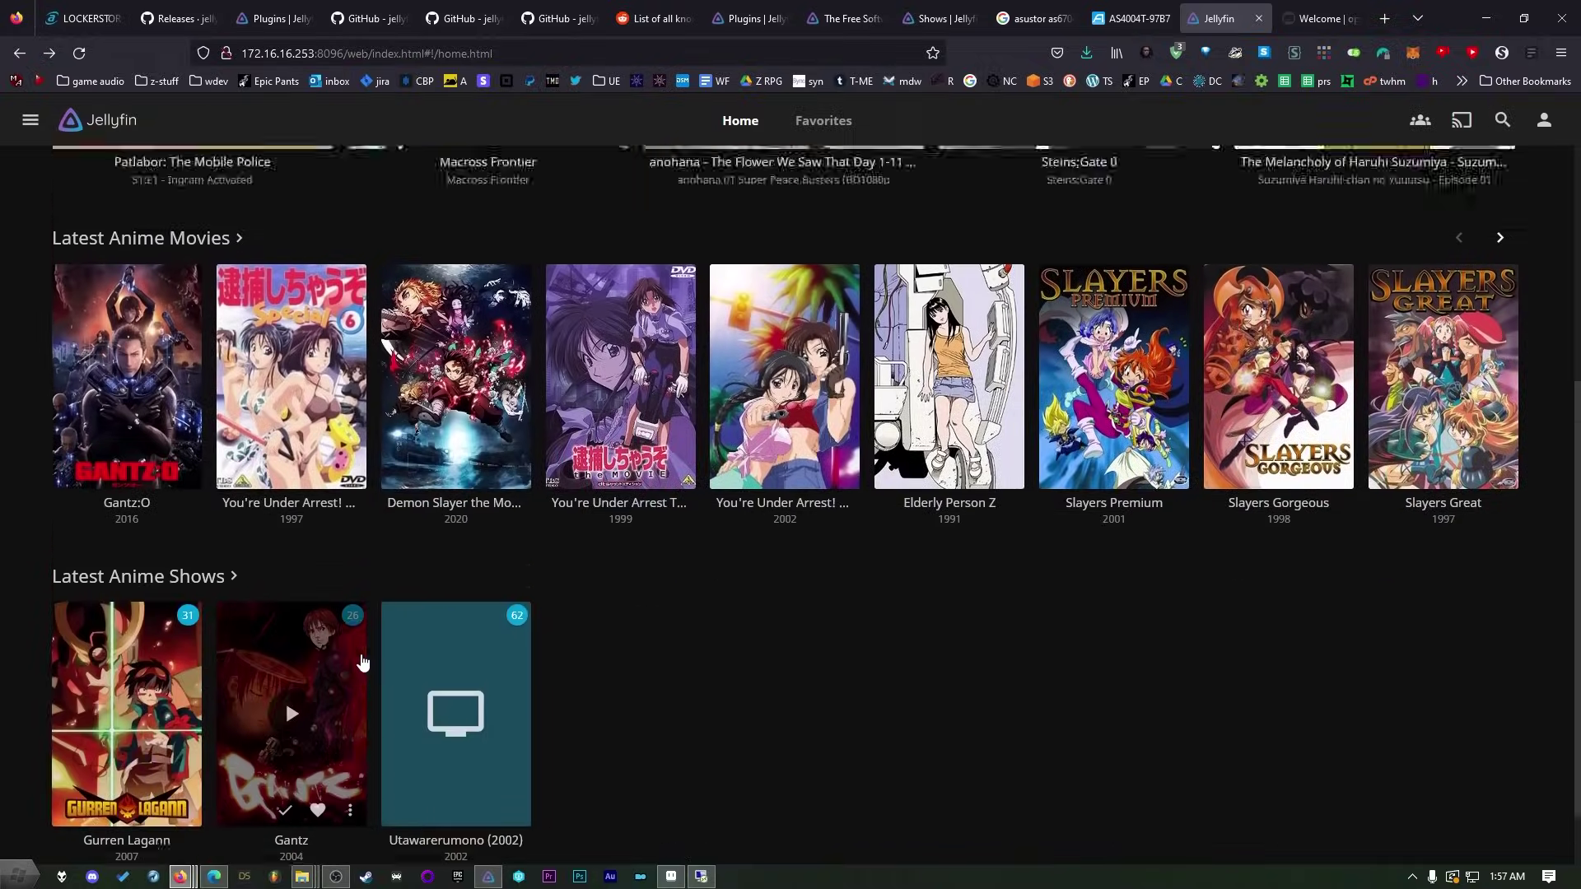
{"action": "scroll", "coordinate": [351, 664], "scroll_direction": "up", "scroll_amount": 1}
{"action": "scroll", "coordinate": [120, 678], "scroll_direction": "down", "scroll_amount": 2}
{"action": "scroll", "coordinate": [148, 700], "scroll_direction": "up", "scroll_amount": 2}
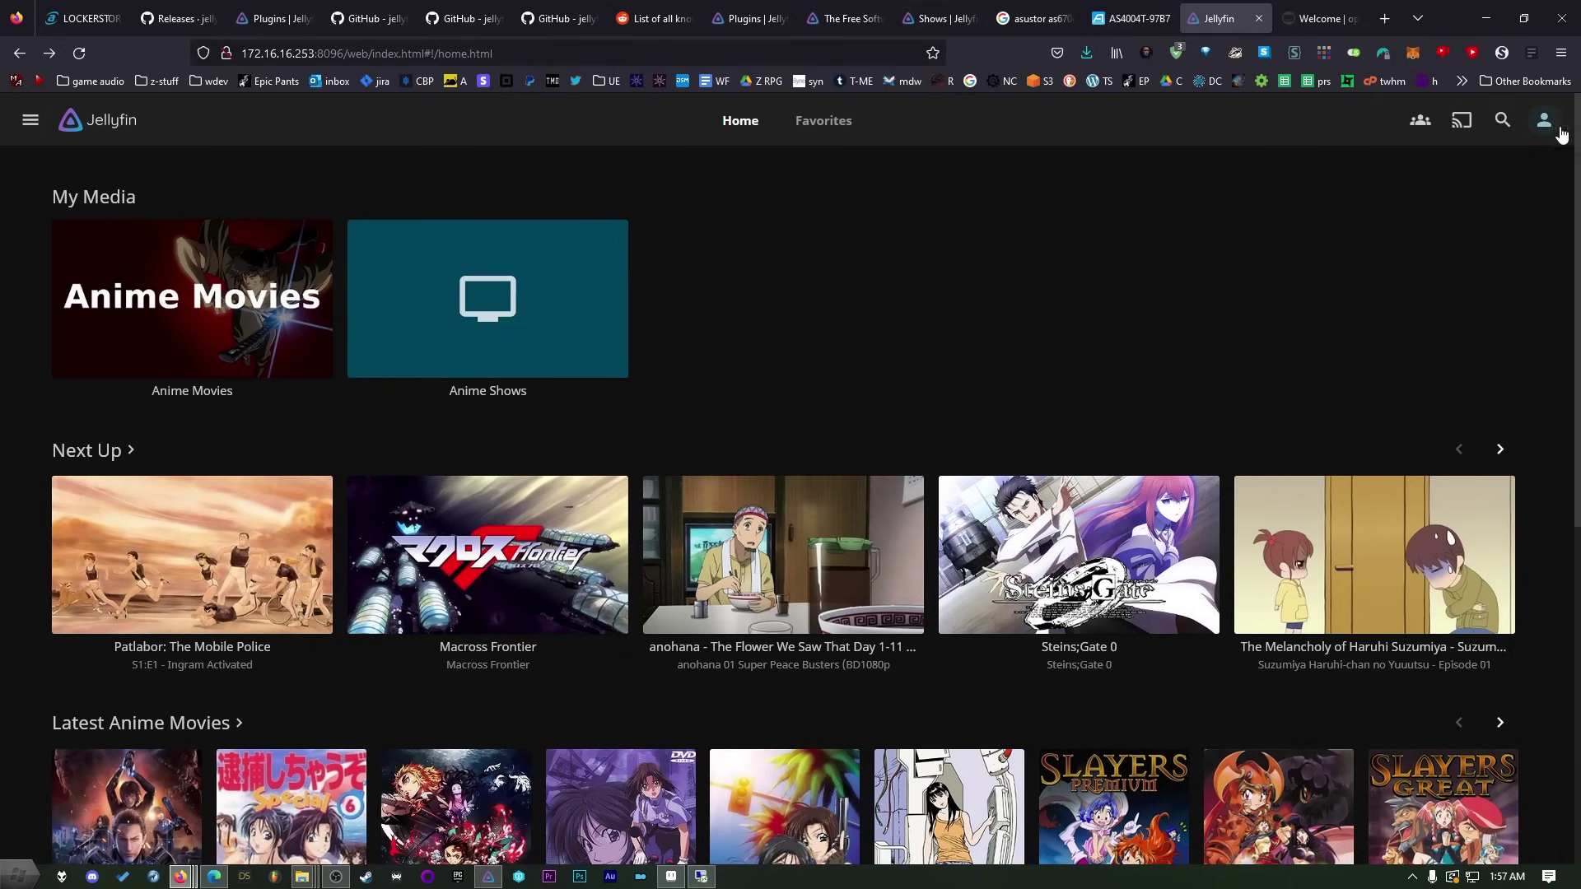
{"action": "left_click", "coordinate": [30, 120]}
{"action": "left_click", "coordinate": [122, 452]}
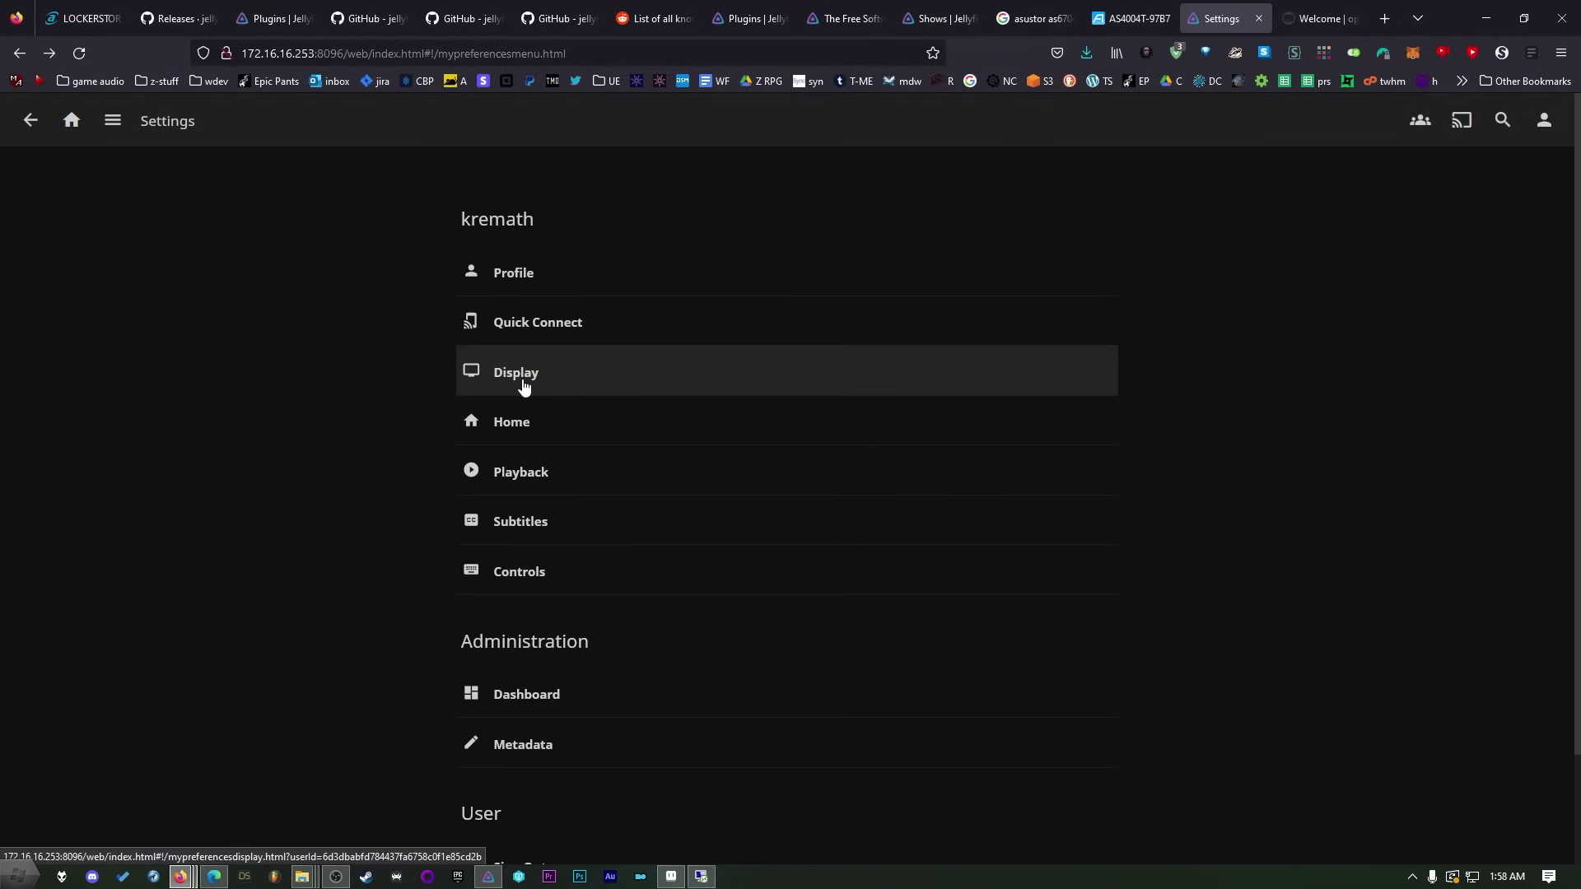
{"action": "left_click", "coordinate": [519, 416]}
Keep My Media and Continue Watching as home screen sections 1 and 2, and set section 3 to Latest Media
{"action": "left_click", "coordinate": [509, 333]}
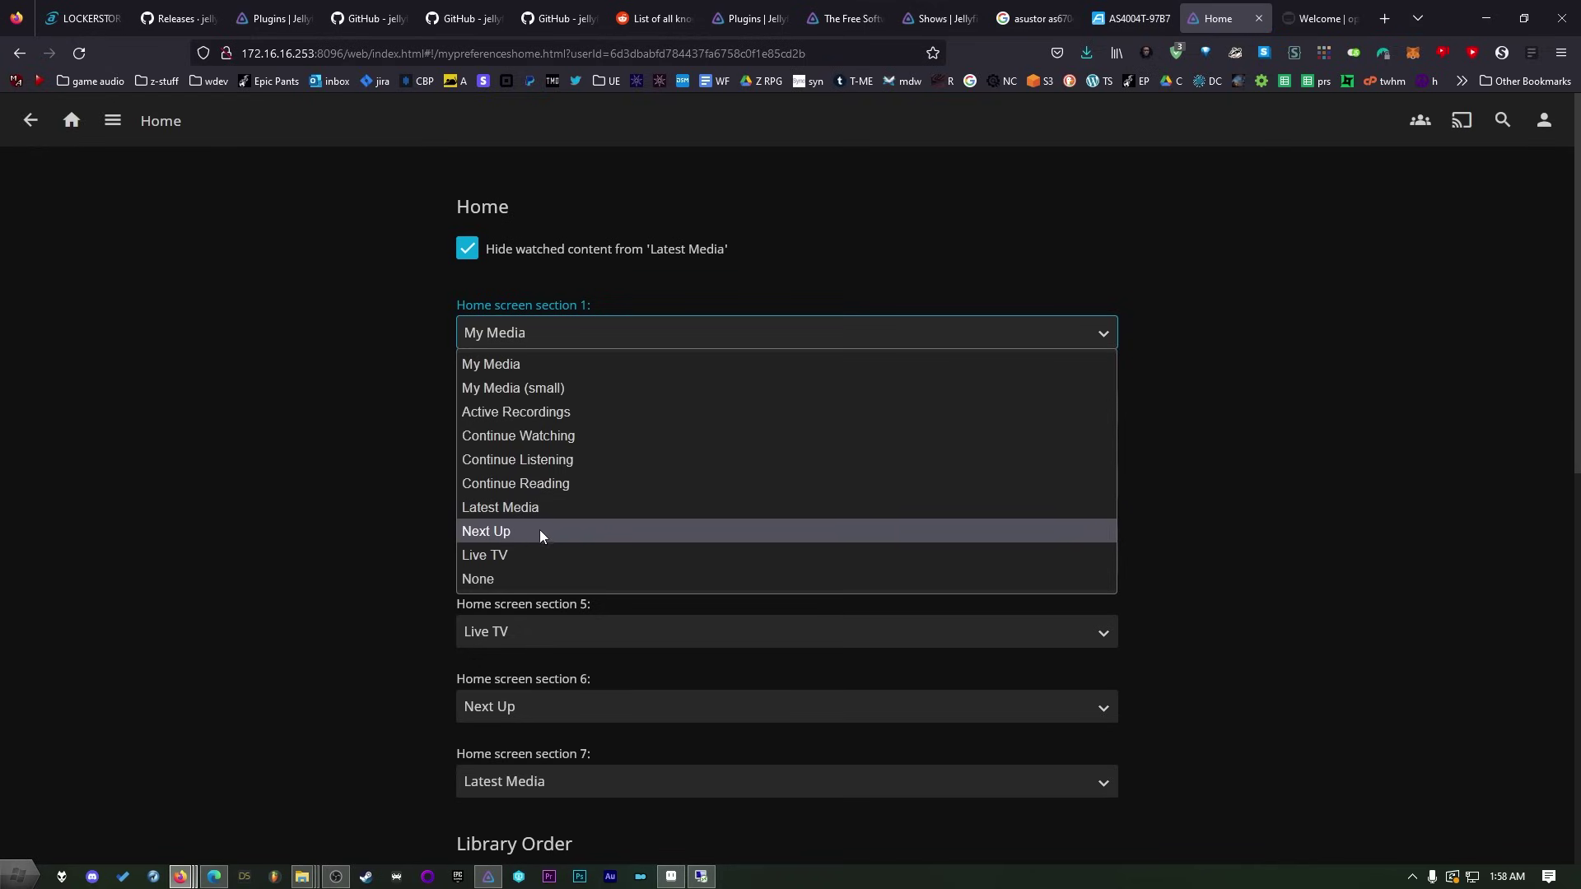
{"action": "left_click", "coordinate": [520, 364]}
{"action": "left_click", "coordinate": [696, 404]}
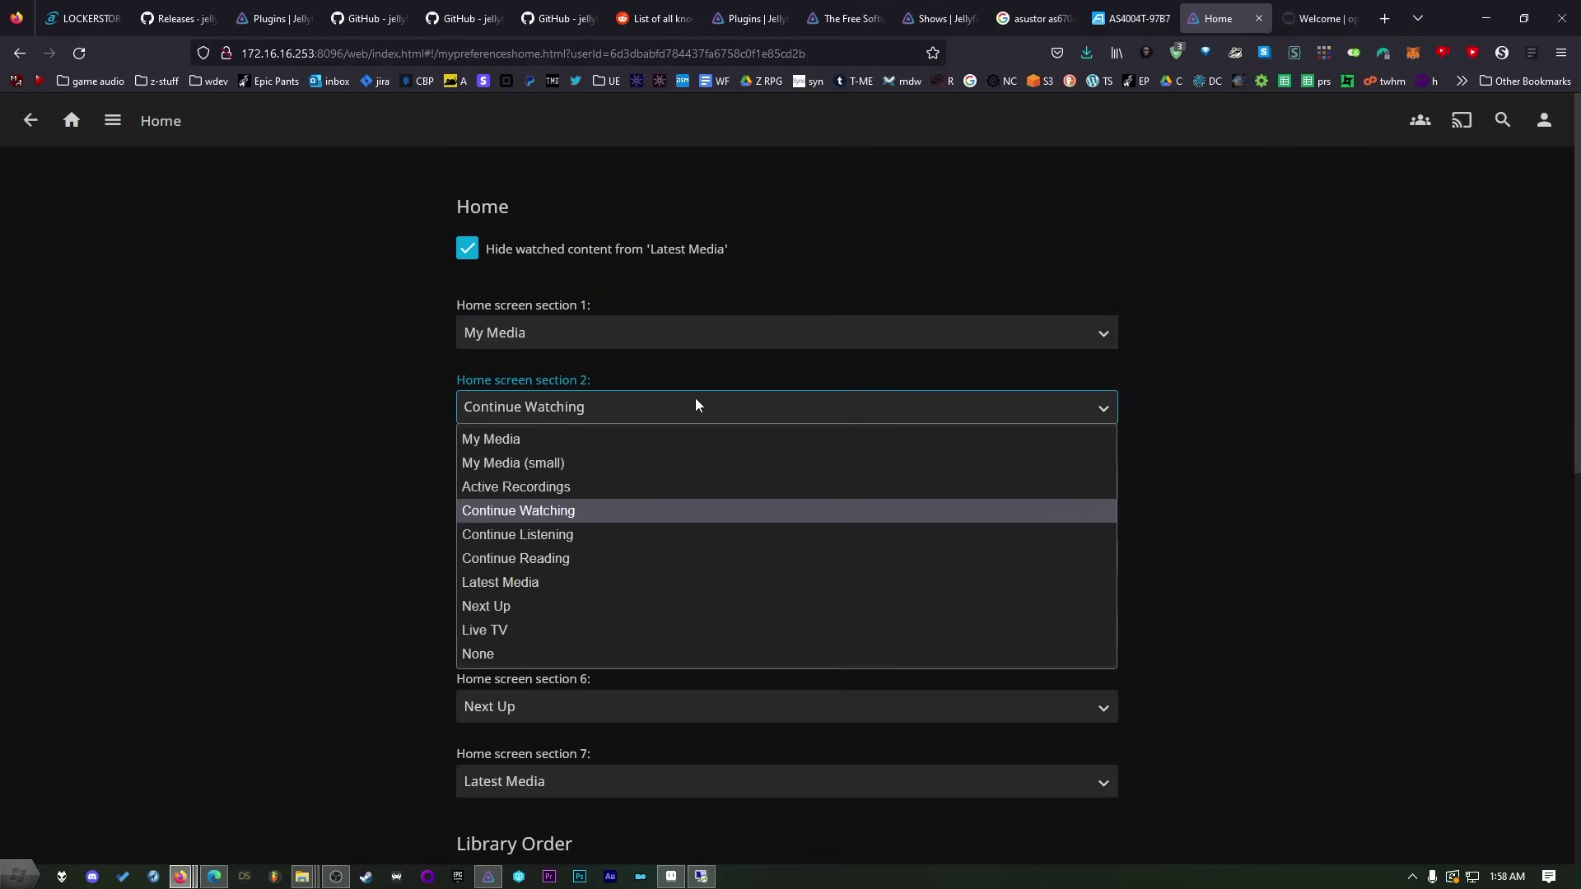
{"action": "left_click", "coordinate": [556, 516]}
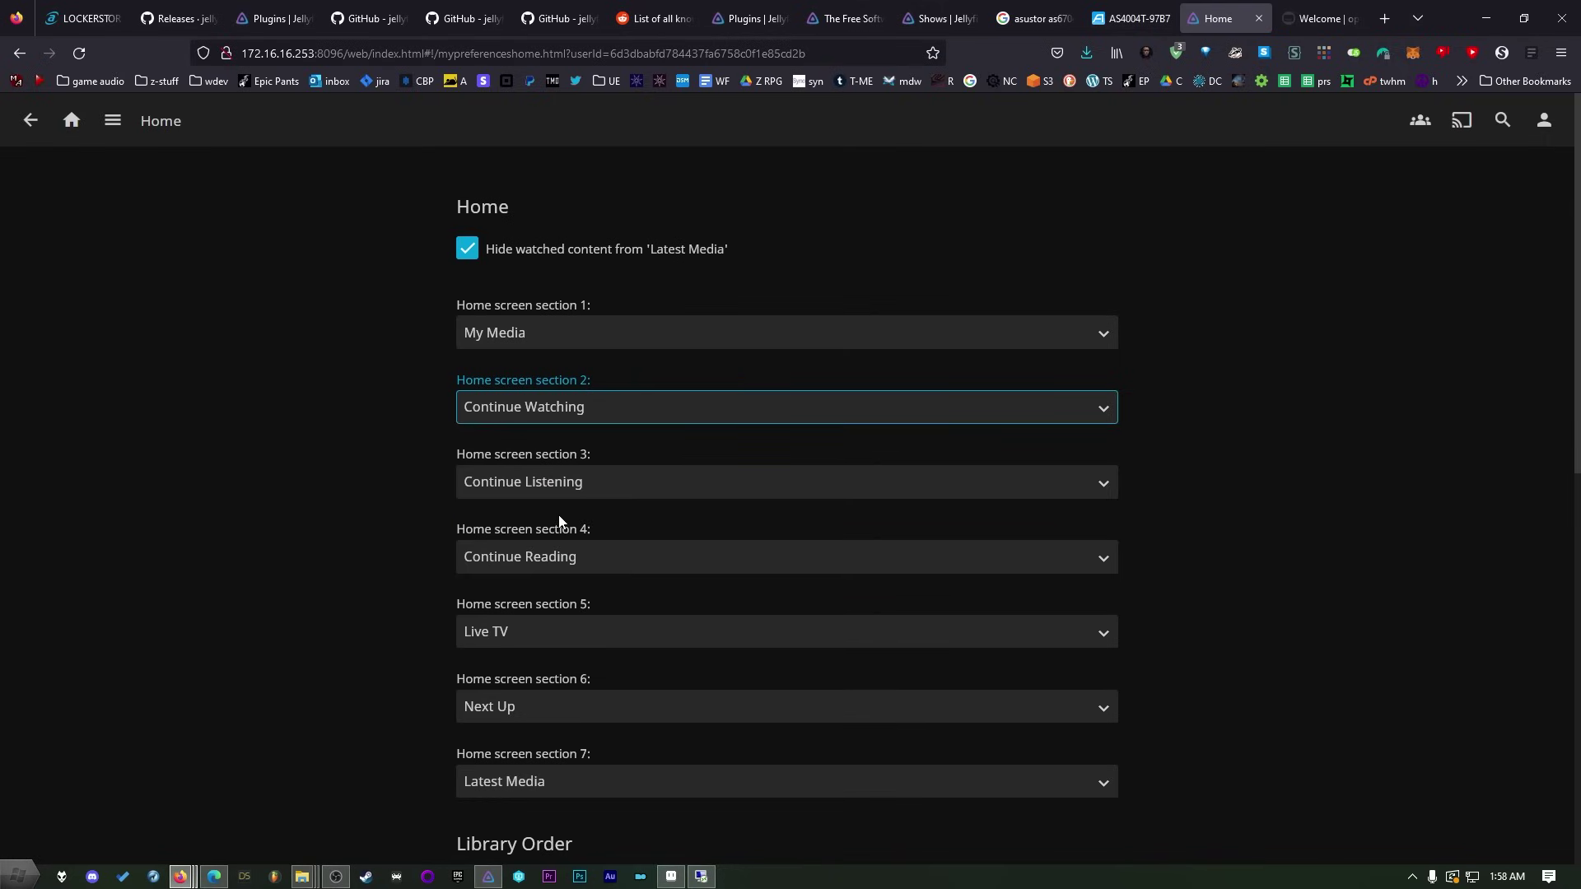
{"action": "left_click", "coordinate": [627, 496]}
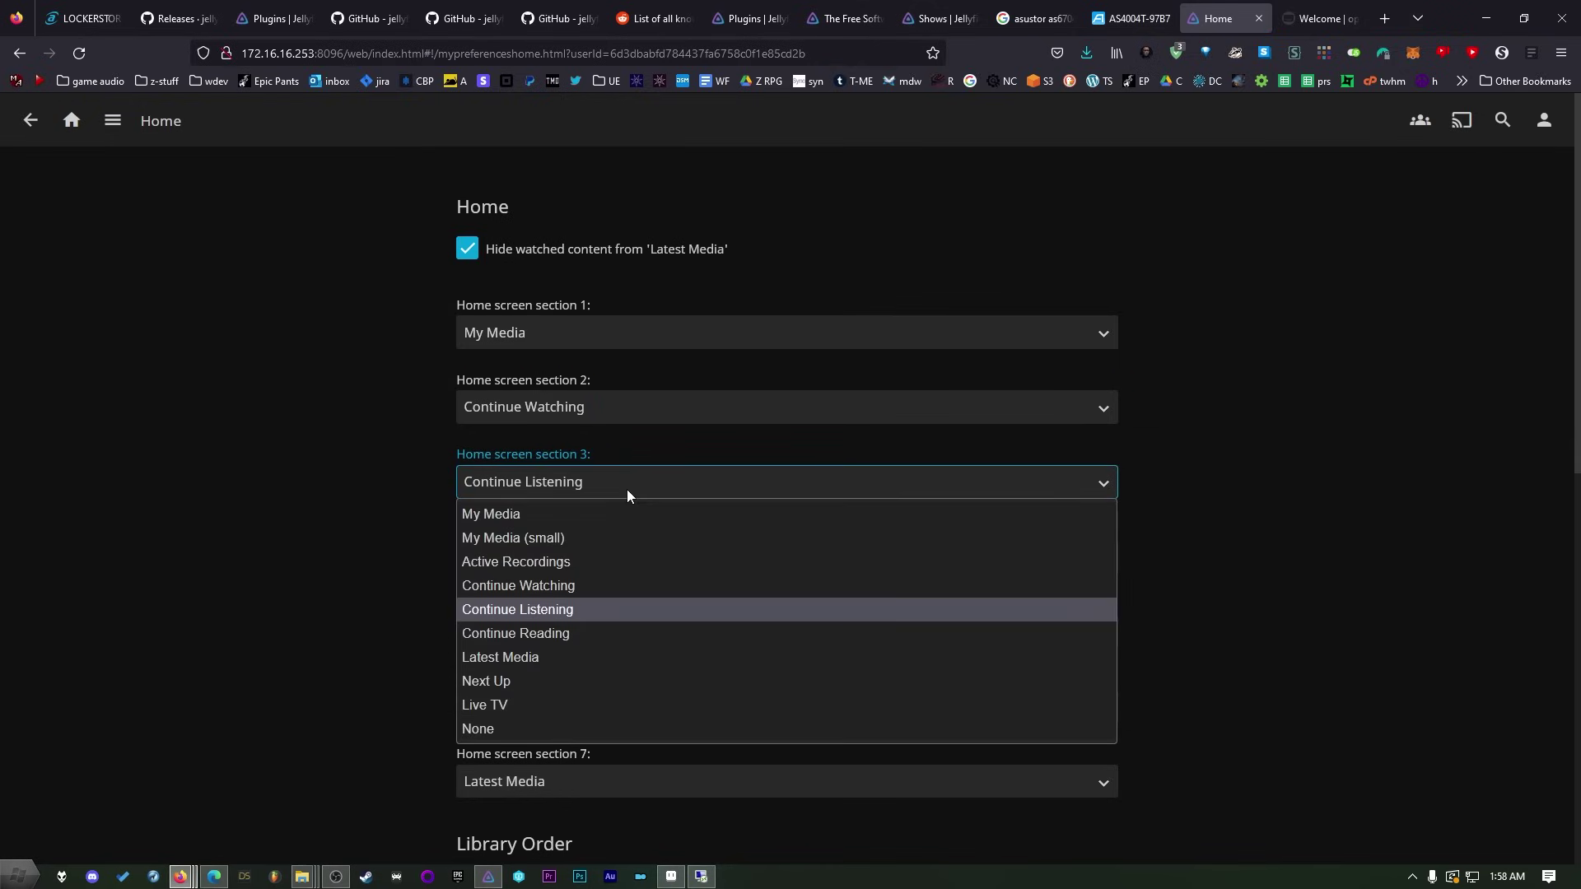
{"action": "left_click", "coordinate": [519, 664]}
Move Anime Shows above Anime Movies in the library order and save the home screen settings
{"action": "scroll", "coordinate": [515, 650], "scroll_direction": "down", "scroll_amount": 2}
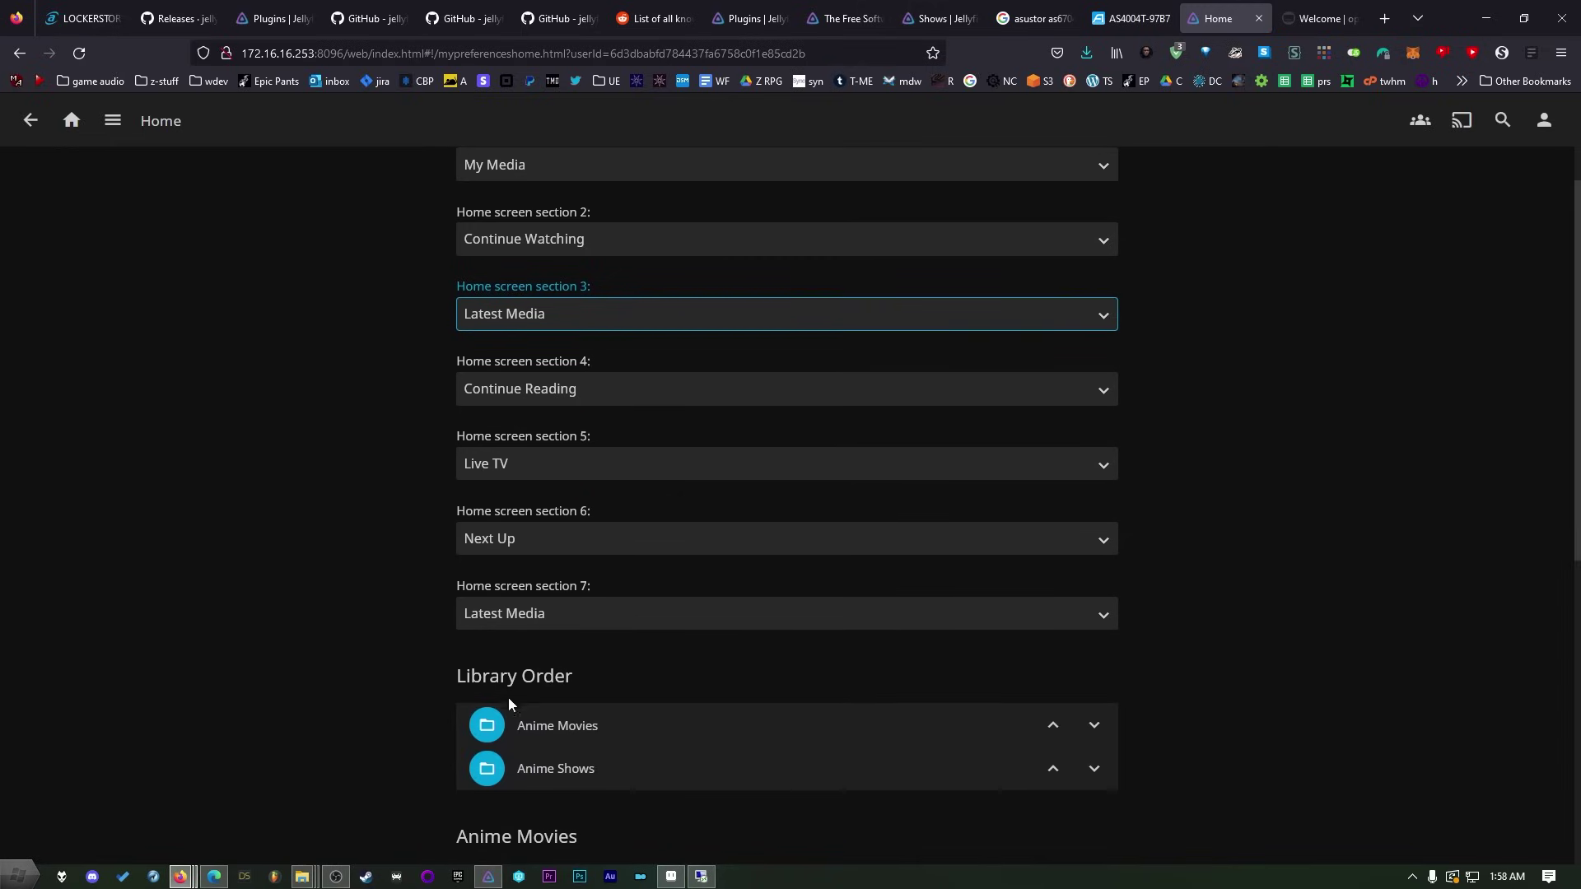
{"action": "scroll", "coordinate": [630, 733], "scroll_direction": "down", "scroll_amount": 2}
{"action": "left_click_drag", "start_coordinate": [609, 563], "coordinate": [595, 582]}
{"action": "left_click", "coordinate": [595, 581]}
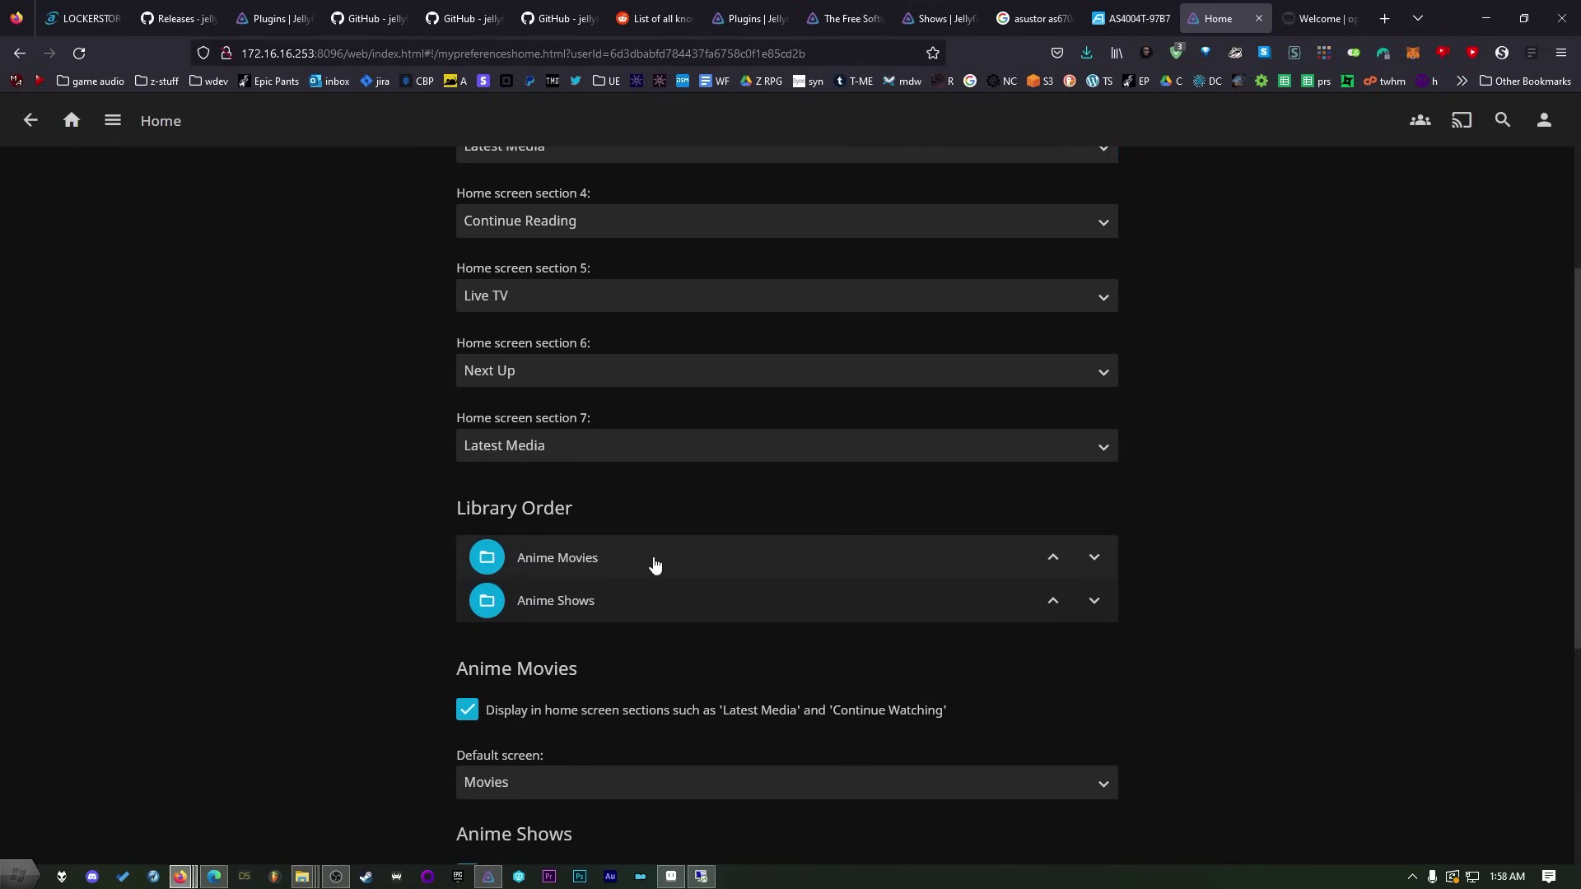
{"action": "left_click", "coordinate": [1050, 603]}
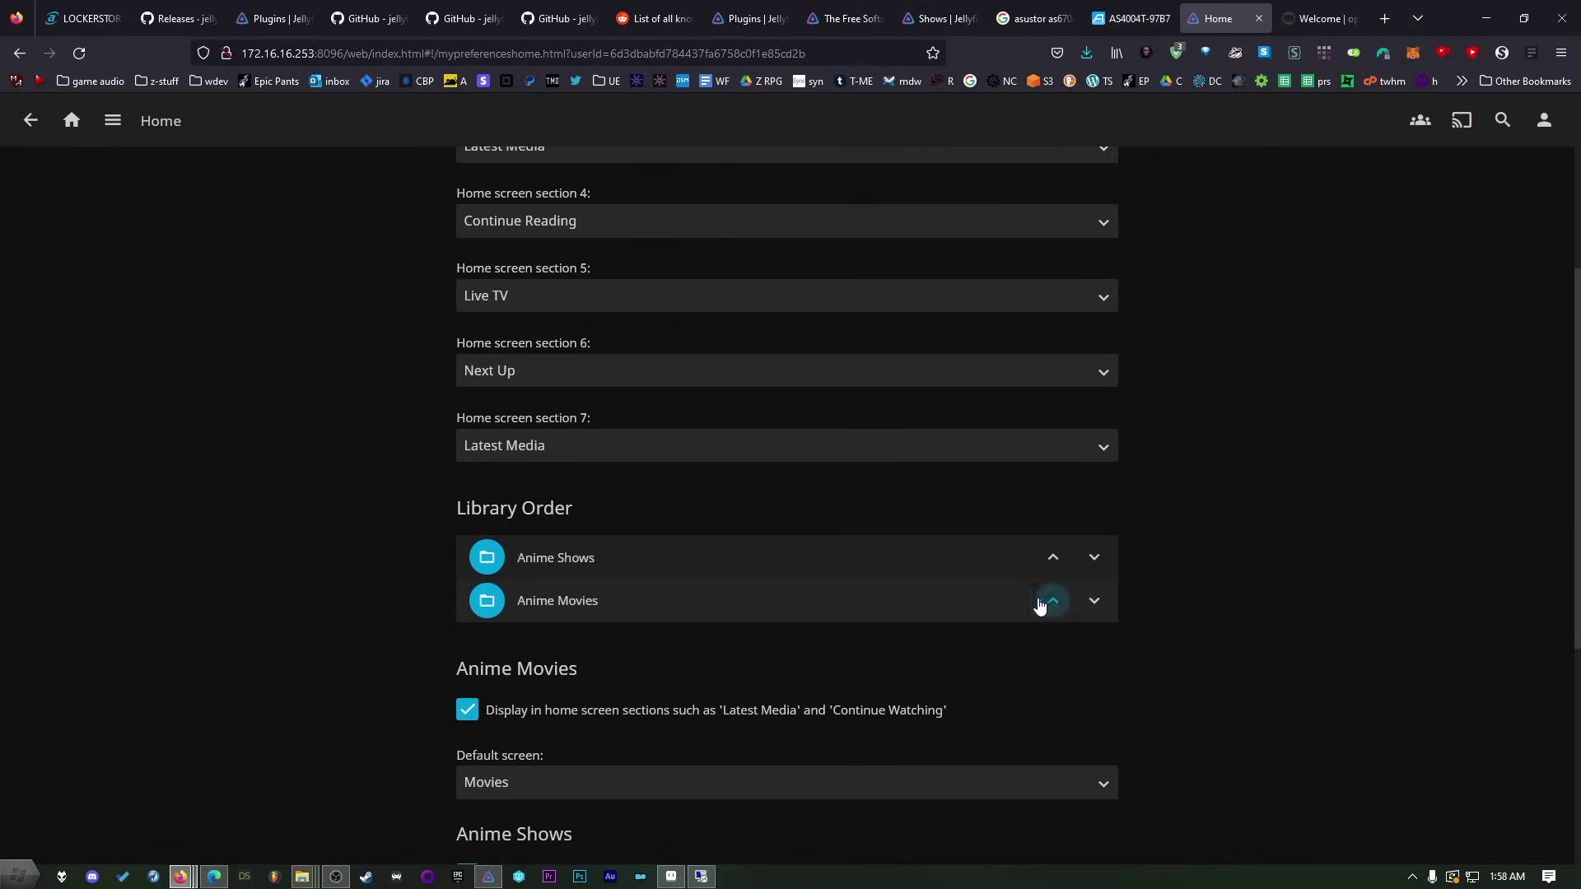
{"action": "scroll", "coordinate": [493, 719], "scroll_direction": "down", "scroll_amount": 5}
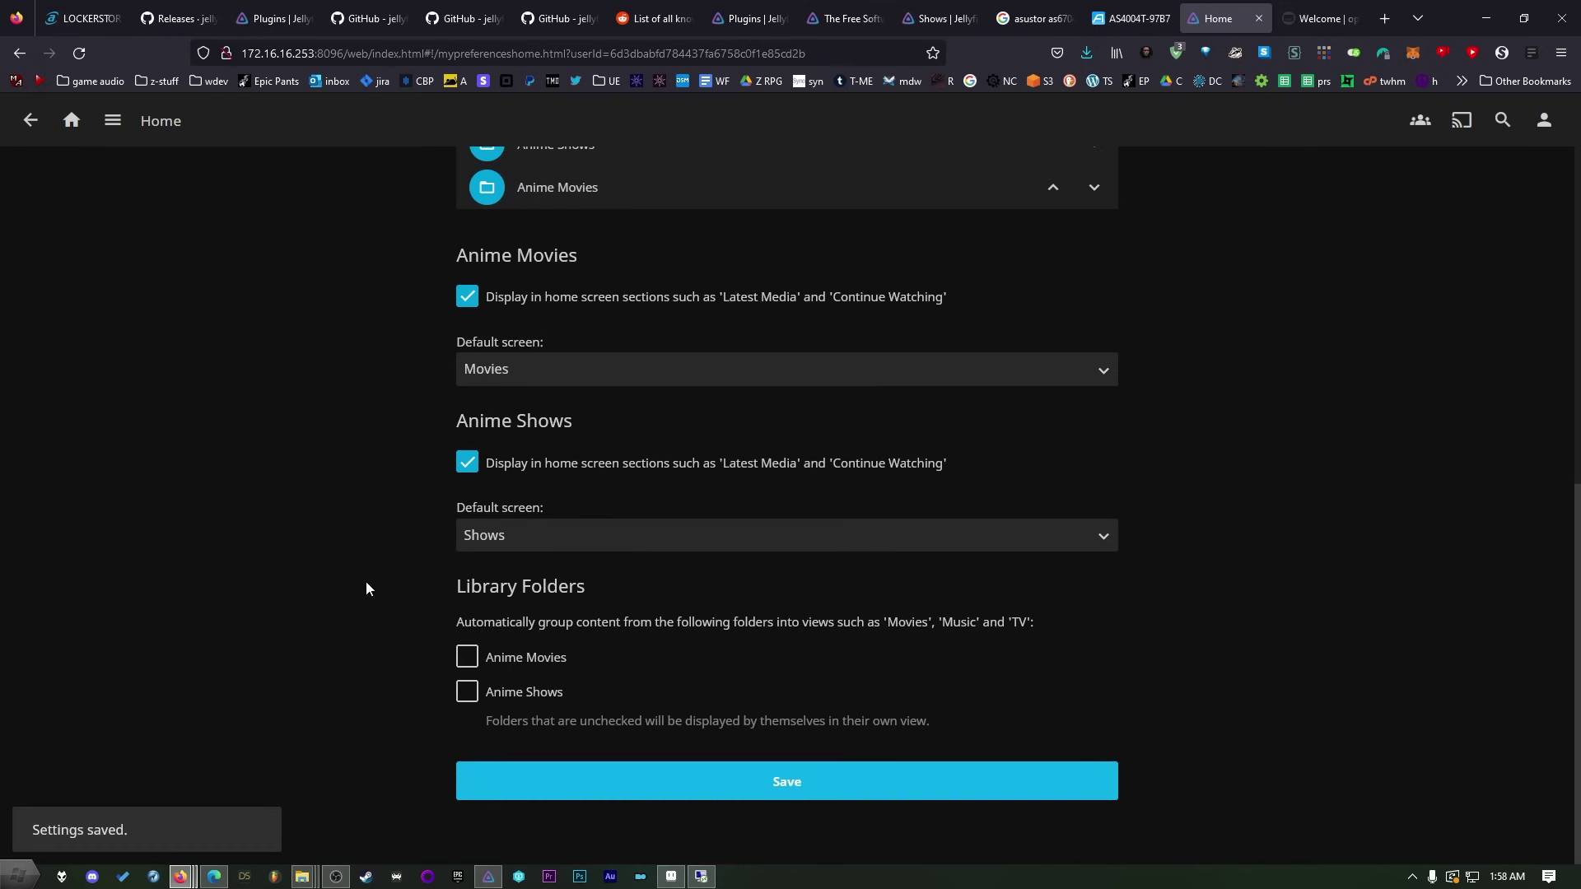
Return to the home page and check the order of its libraries and media rows
{"action": "left_click", "coordinate": [75, 134]}
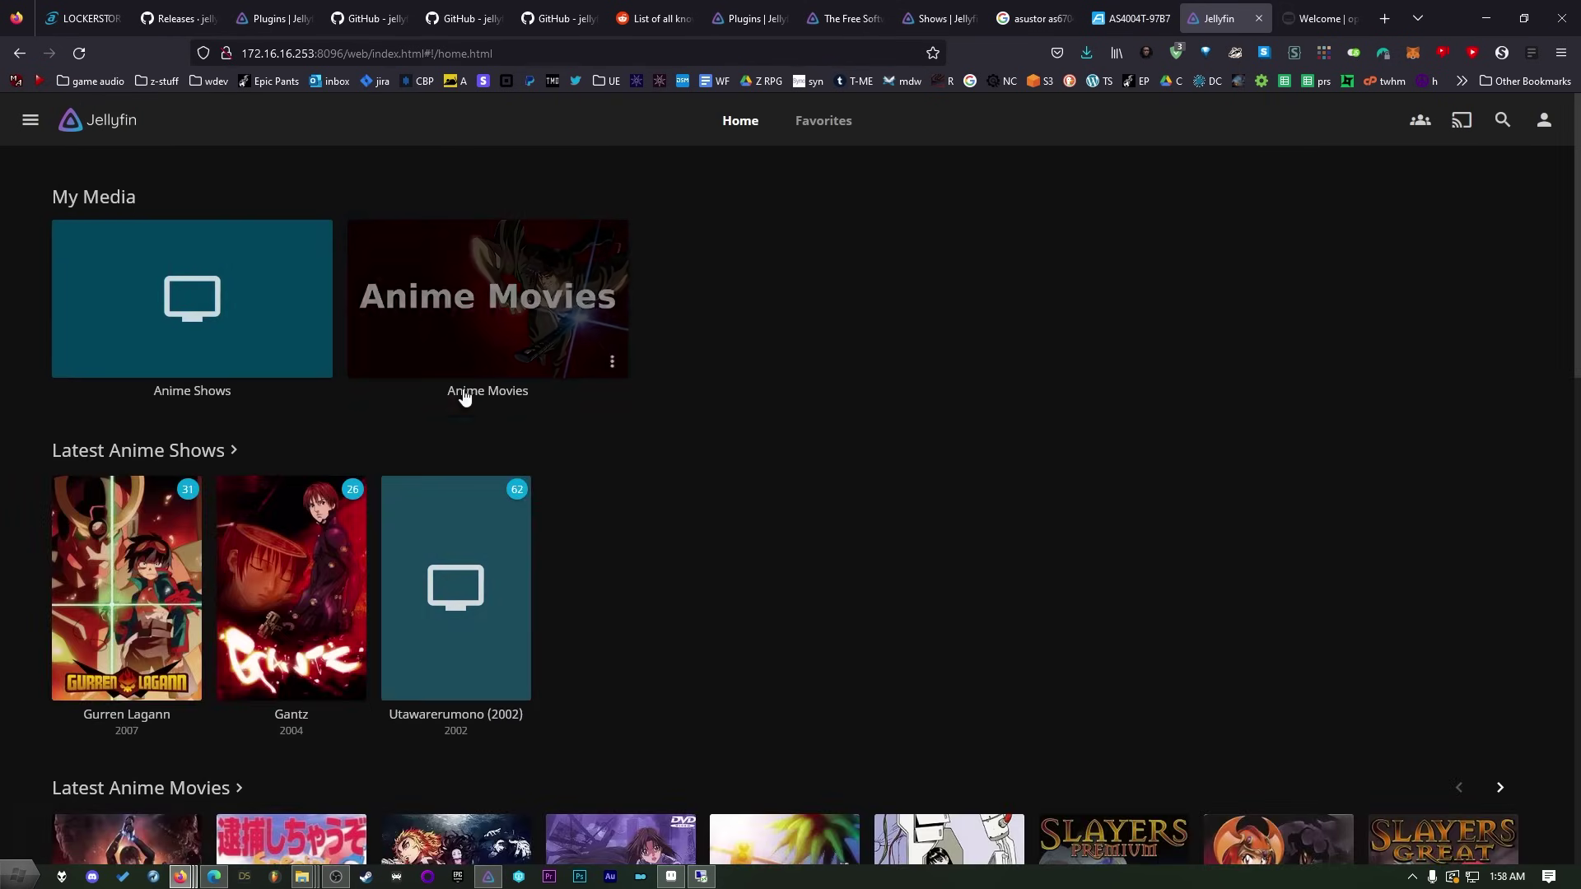
{"action": "scroll", "coordinate": [232, 501], "scroll_direction": "down", "scroll_amount": 6}
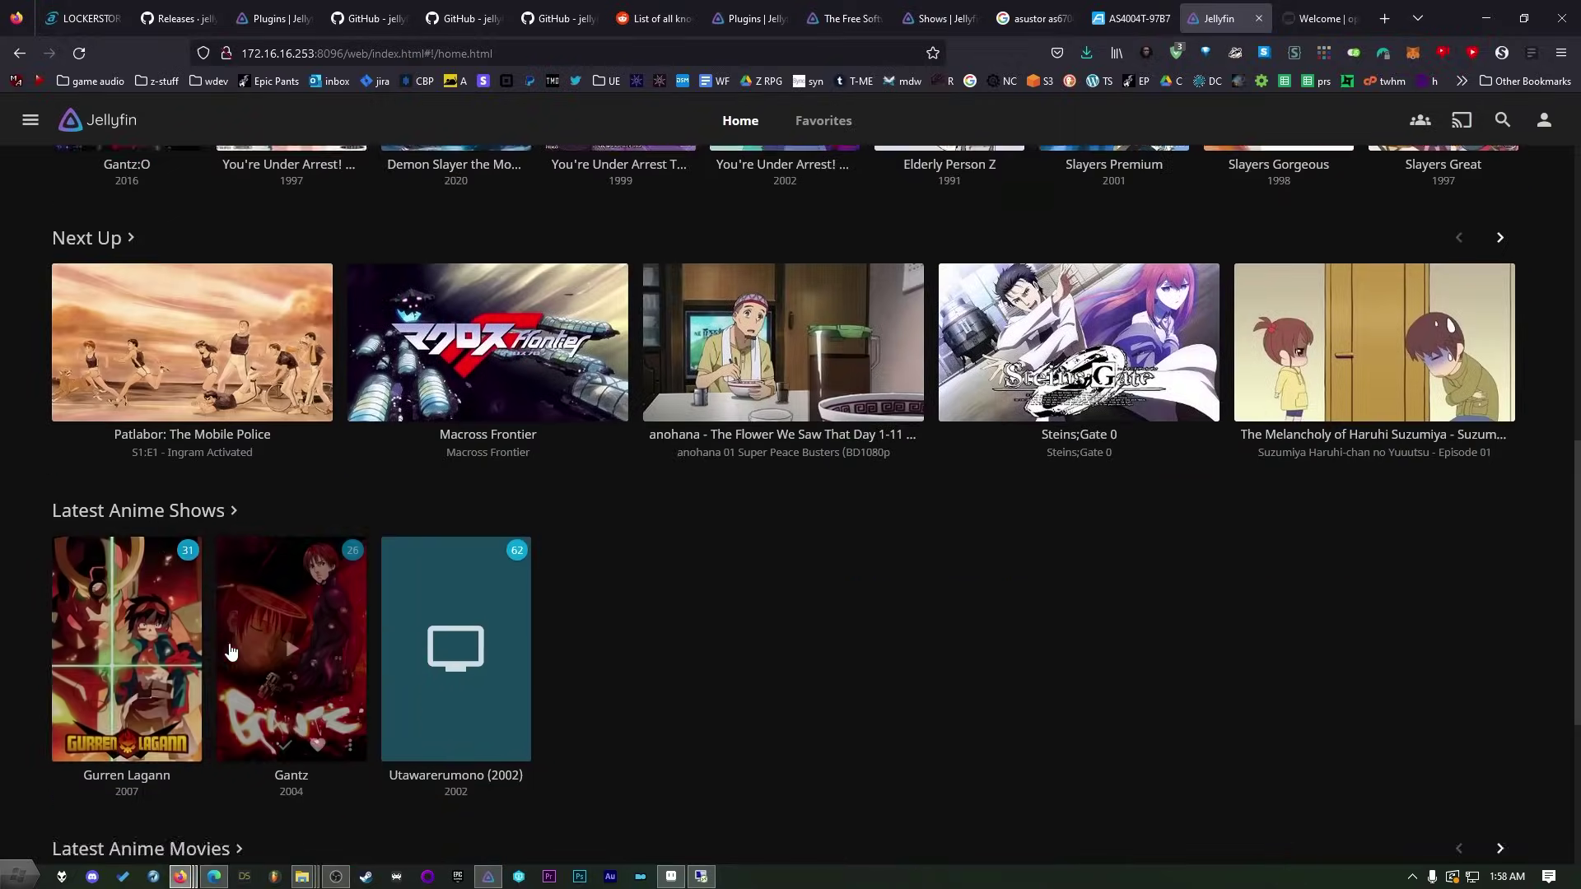
{"action": "scroll", "coordinate": [190, 278], "scroll_direction": "up", "scroll_amount": 4}
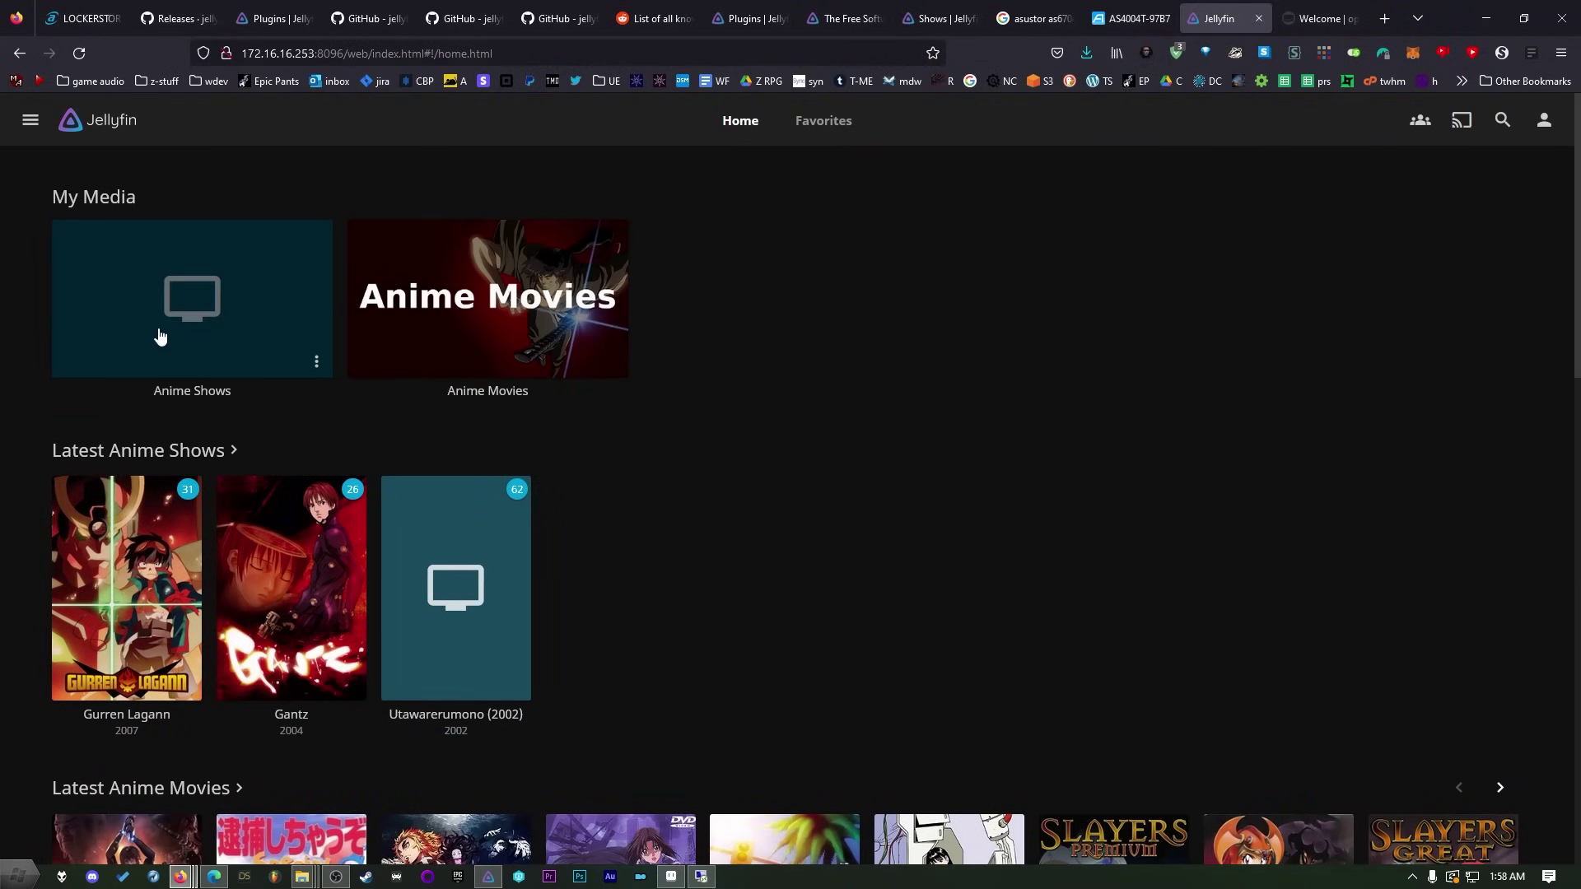
Open the image editor for the Anime Shows library and choose the anime group artwork from the computer as a new image
{"action": "left_click", "coordinate": [316, 362]}
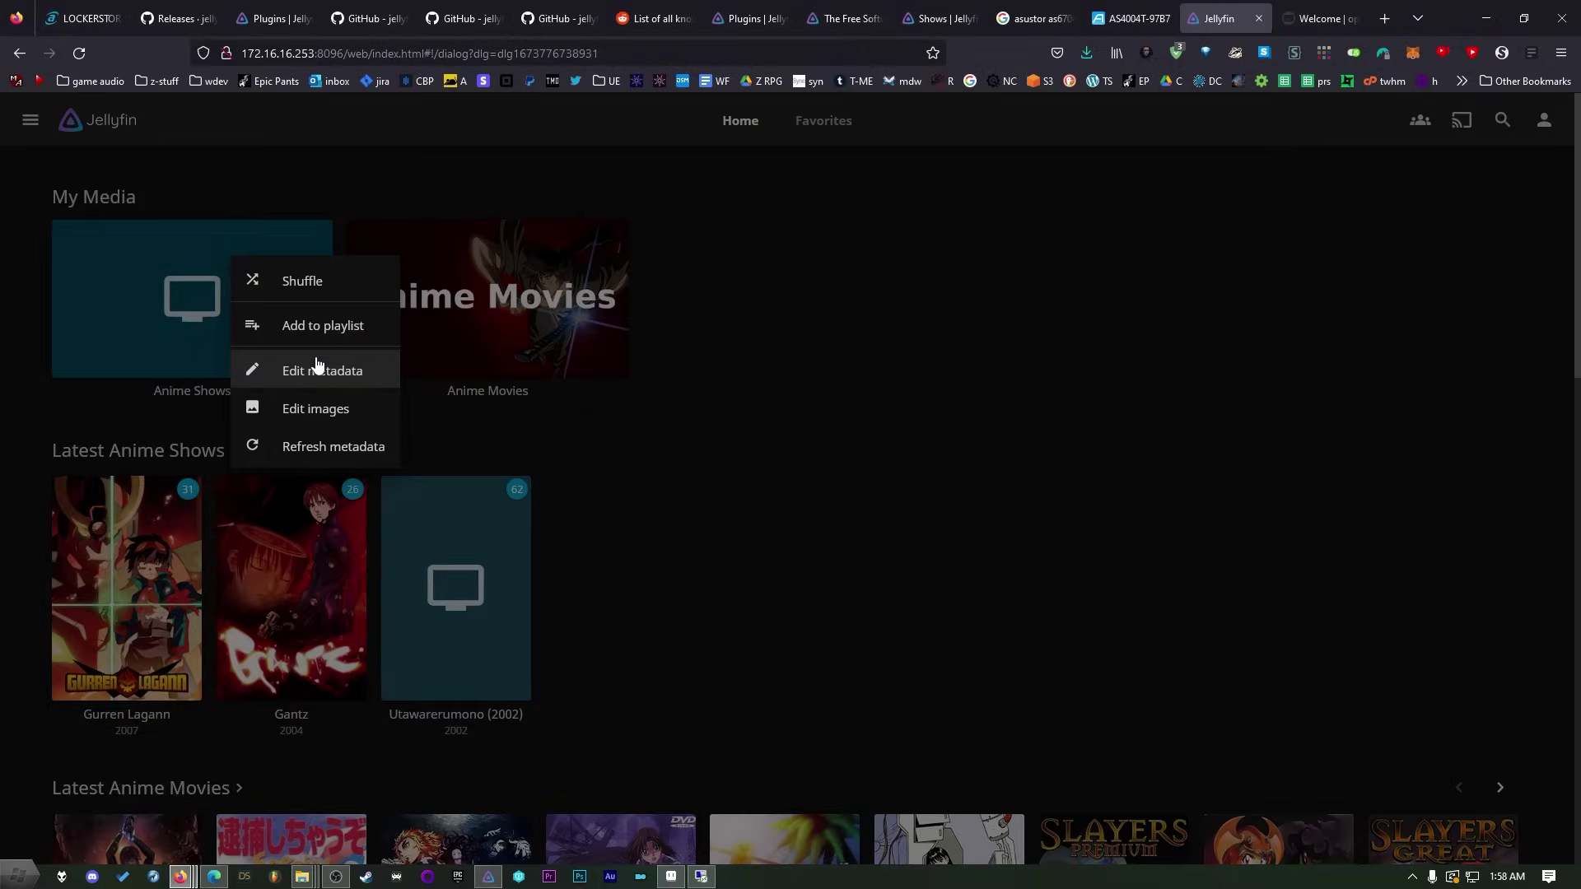
{"action": "left_click", "coordinate": [319, 411]}
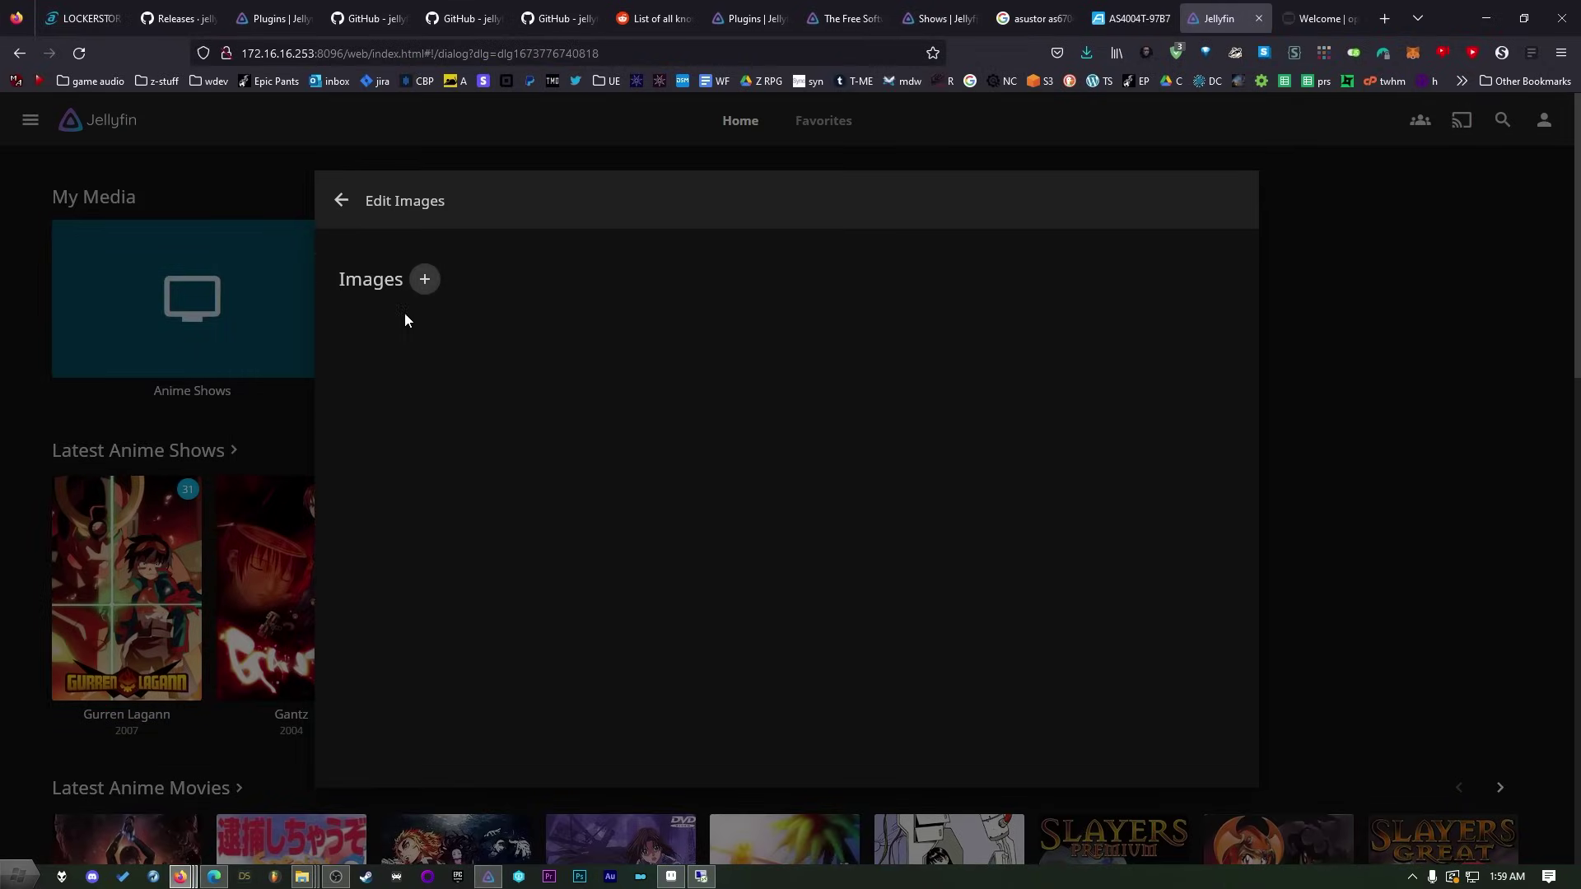
{"action": "left_click", "coordinate": [425, 279]}
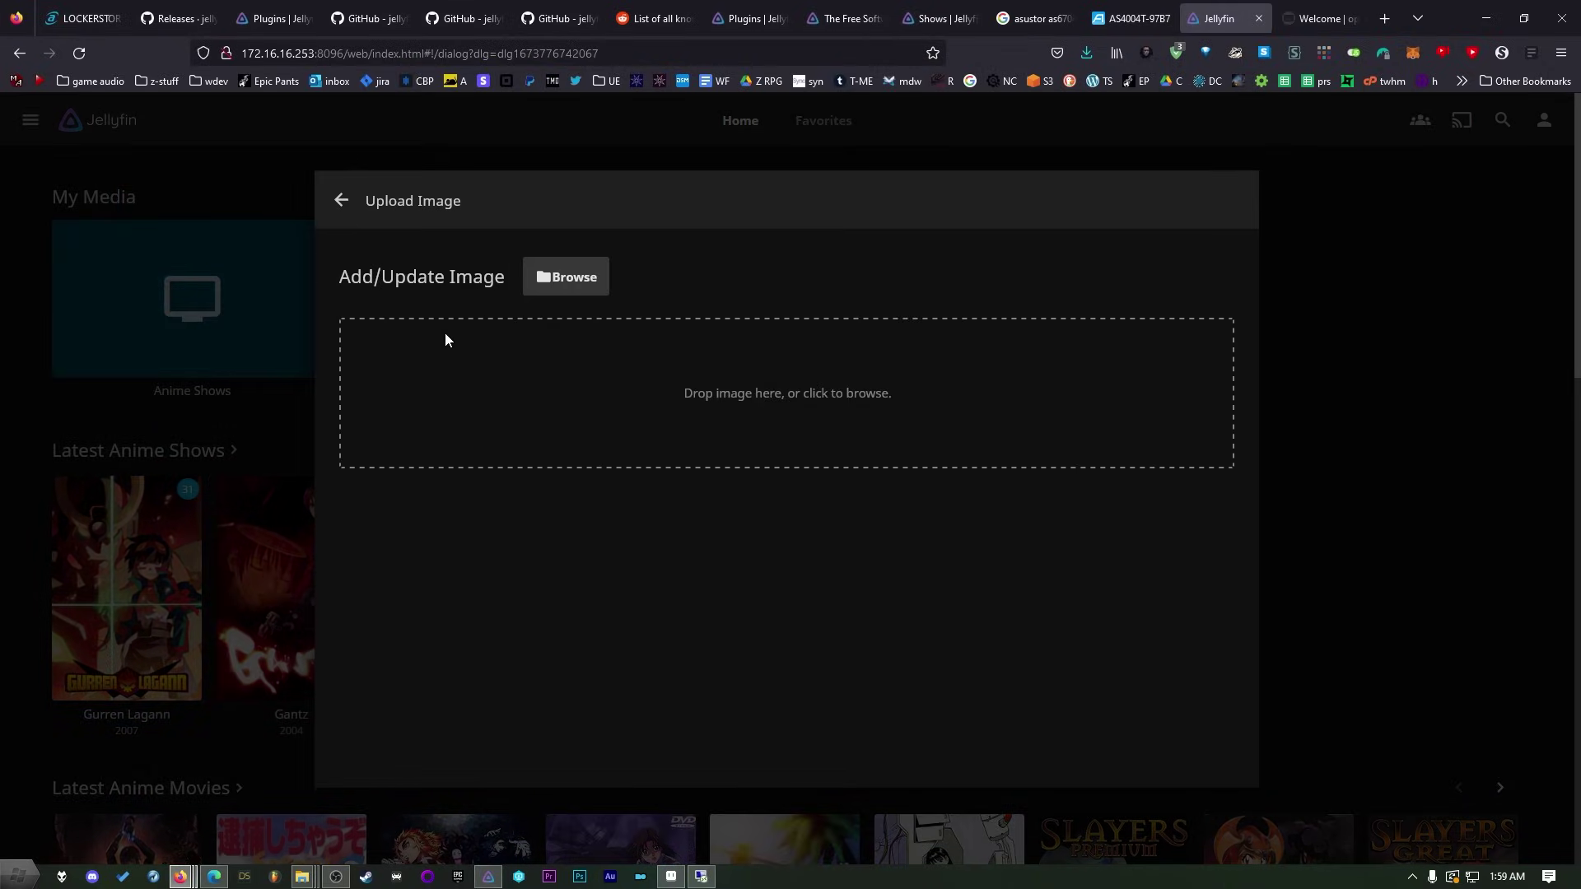
{"action": "left_click", "coordinate": [591, 289]}
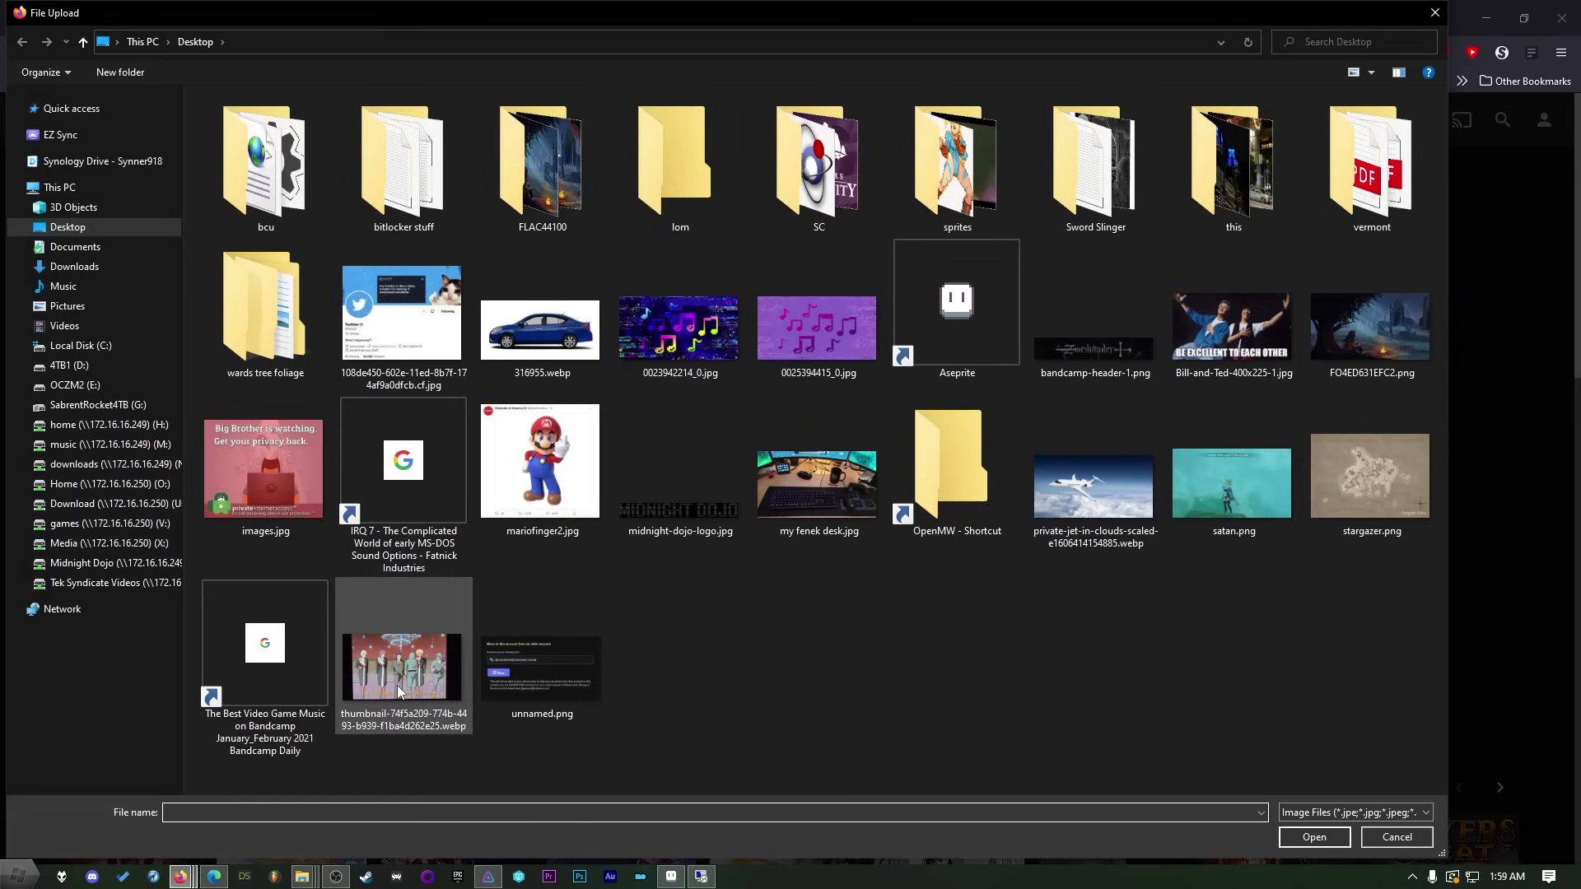
{"action": "double_click", "coordinate": [392, 669]}
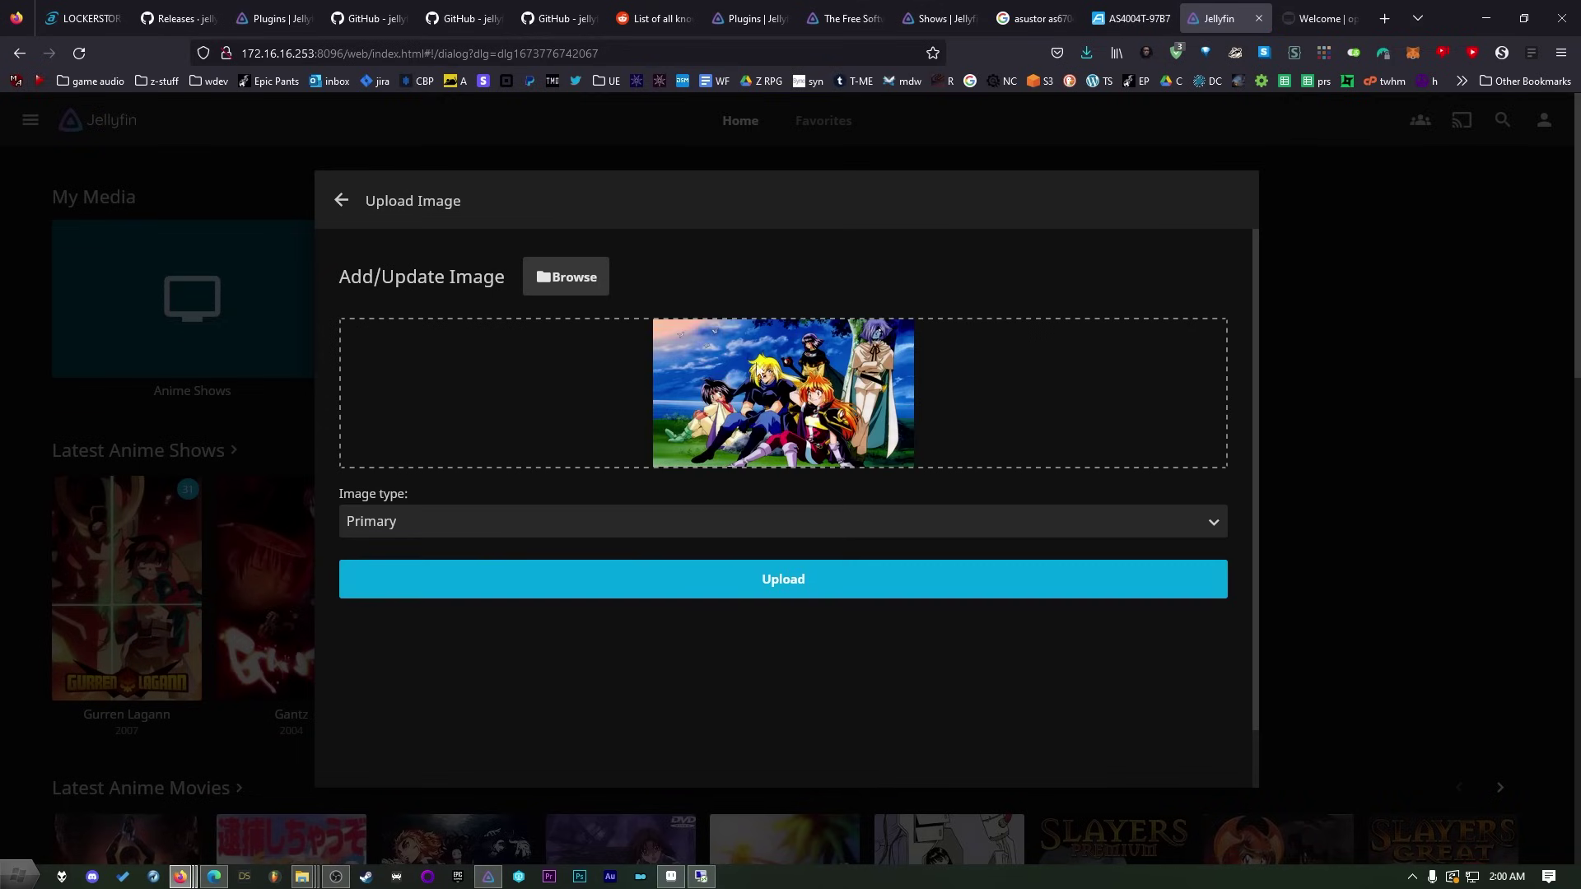
Set the chosen artwork's image type to Primary and upload it to the Anime Shows library
{"action": "left_click", "coordinate": [560, 534]}
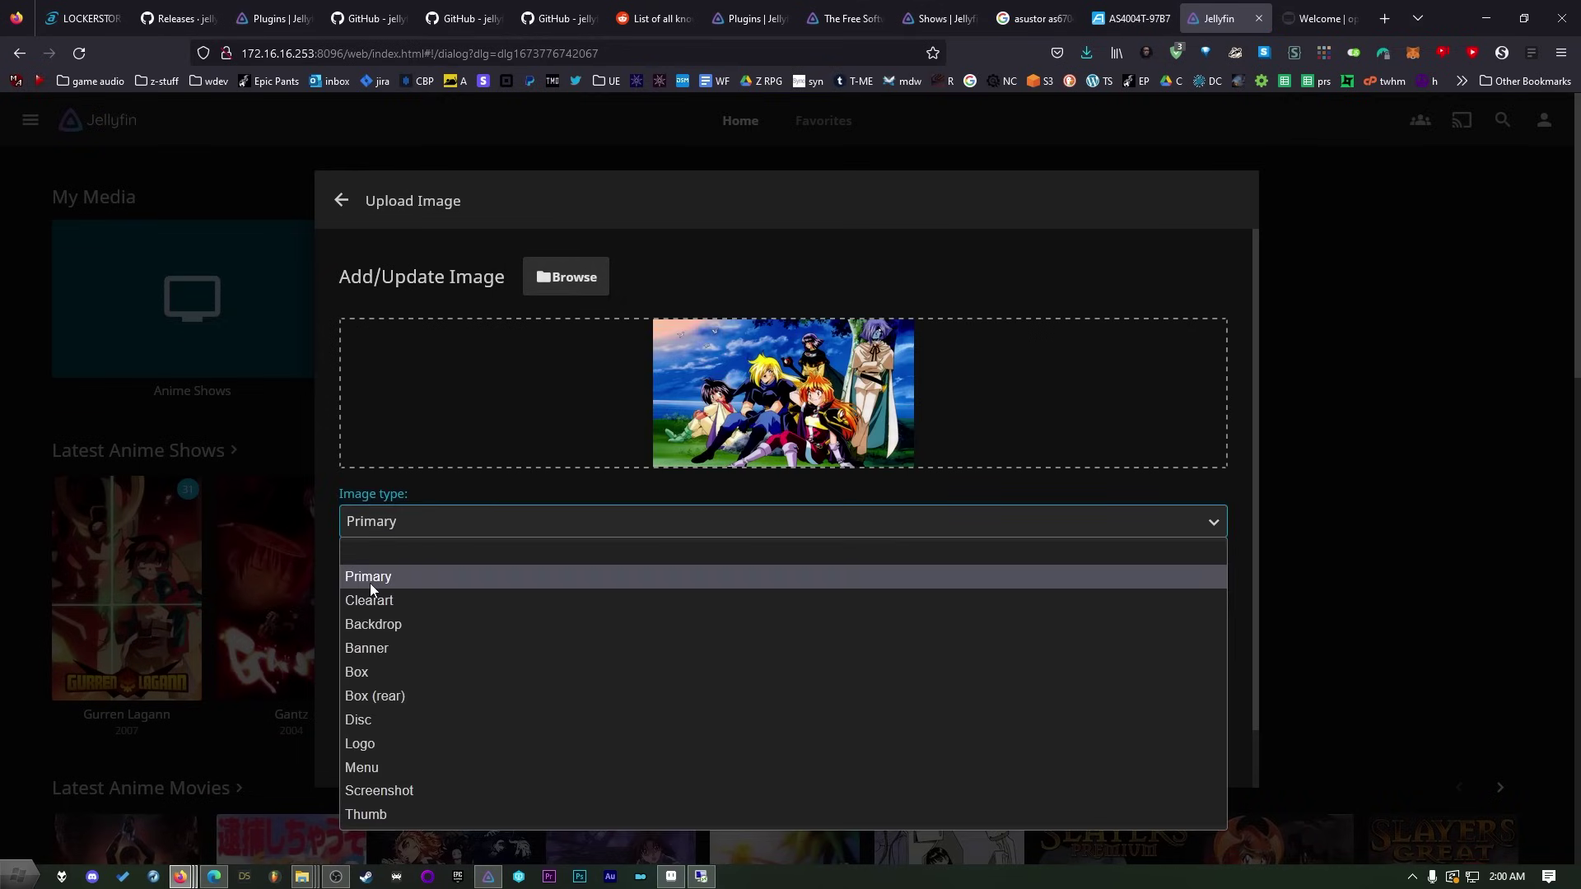
{"action": "left_click", "coordinate": [369, 581]}
{"action": "left_click", "coordinate": [796, 583]}
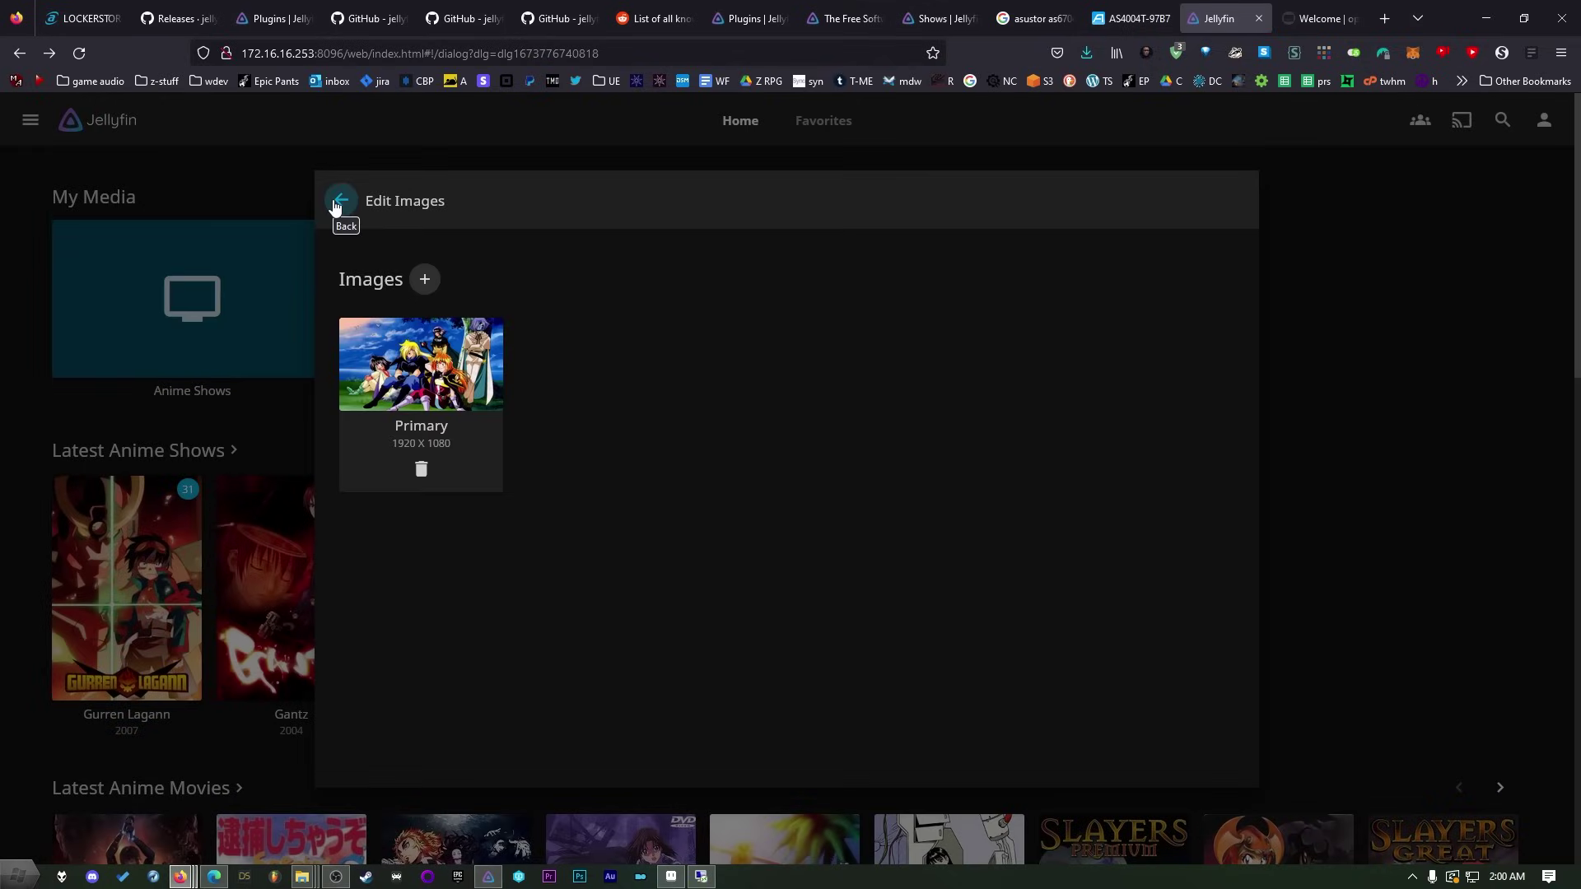